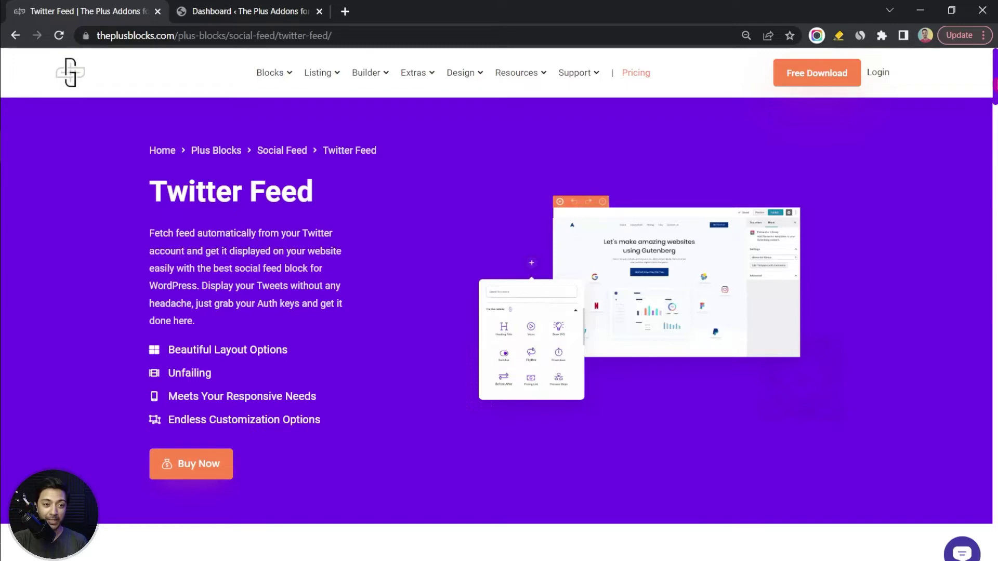
Scroll through The Plus Blocks Twitter Feed demo page.
scroll(610, 188, "down", 8)
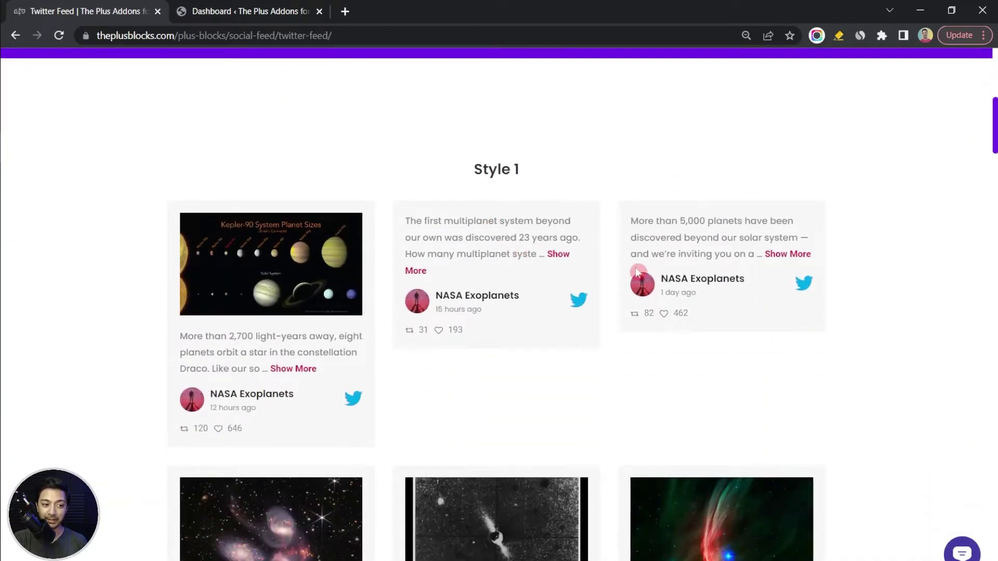
scroll(644, 296, "down", 10)
scroll(630, 313, "up", 5)
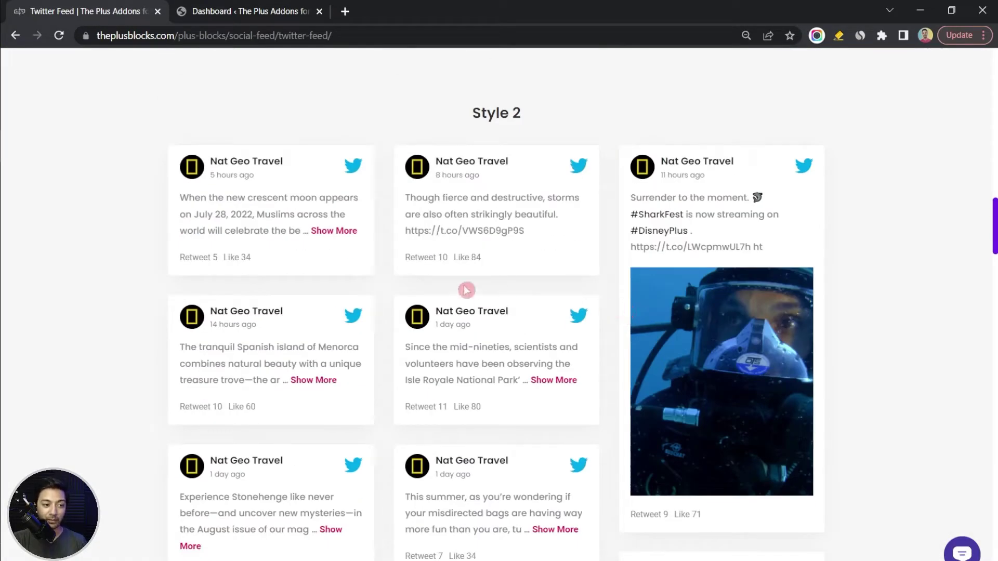
scroll(523, 265, "down", 20)
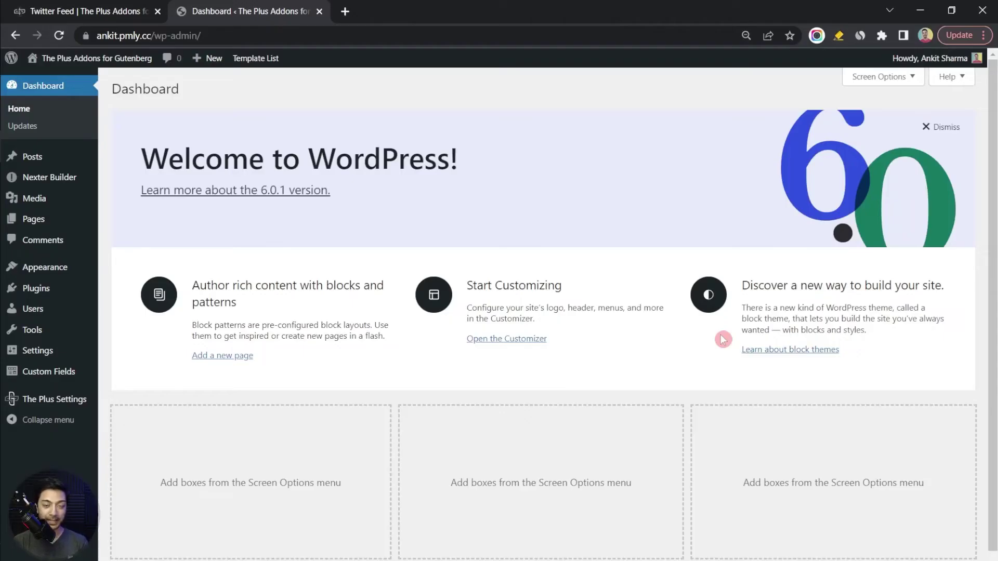
Review the installed plugins, highlighting The Plus free add-on and Pro plugin names.
left_click(48, 294)
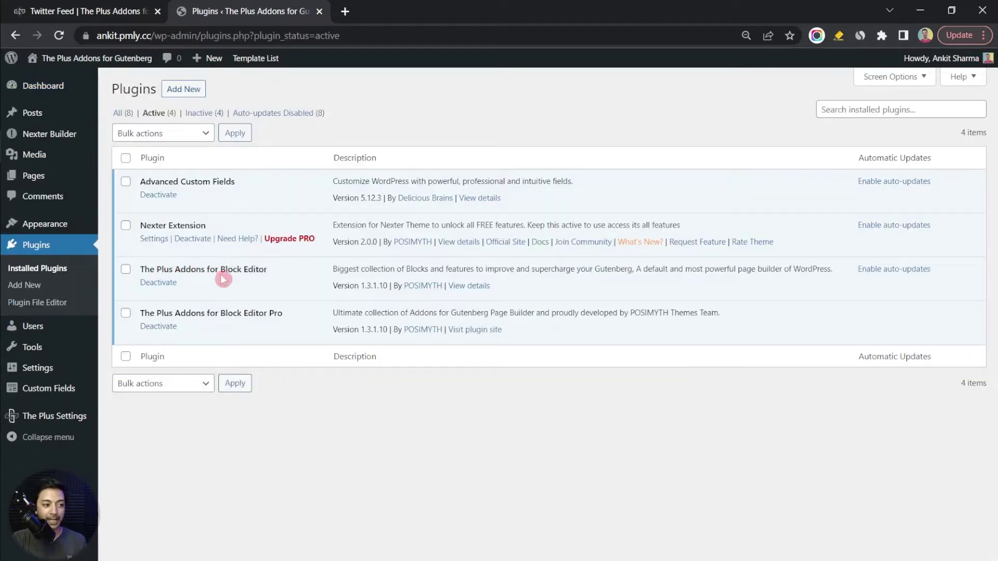
left_click_drag(258, 279, 219, 271)
left_click_drag(258, 313, 314, 335)
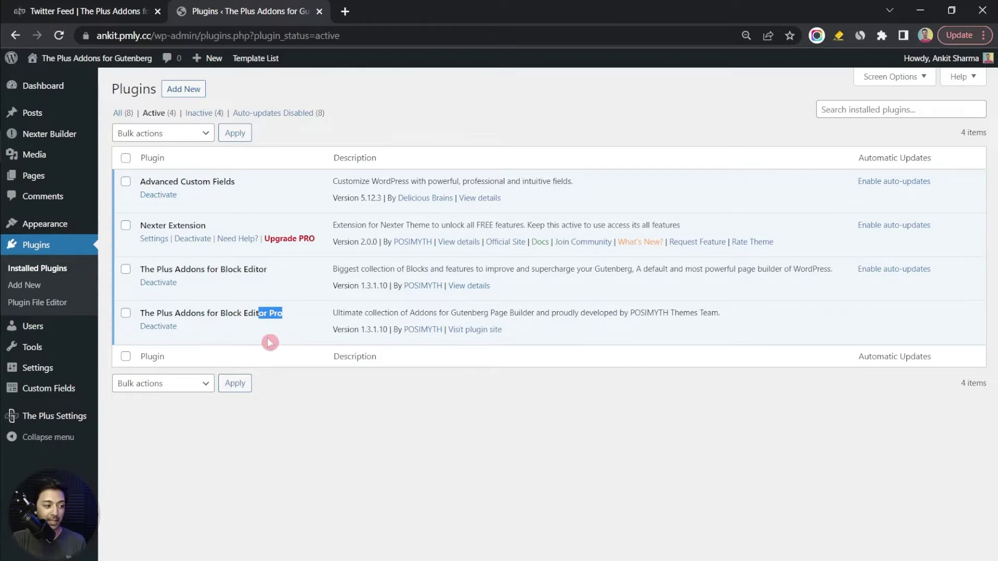
Search Plus Blocks for 'soc', enable the Social Feed block, and save.
mouse_move(42, 426)
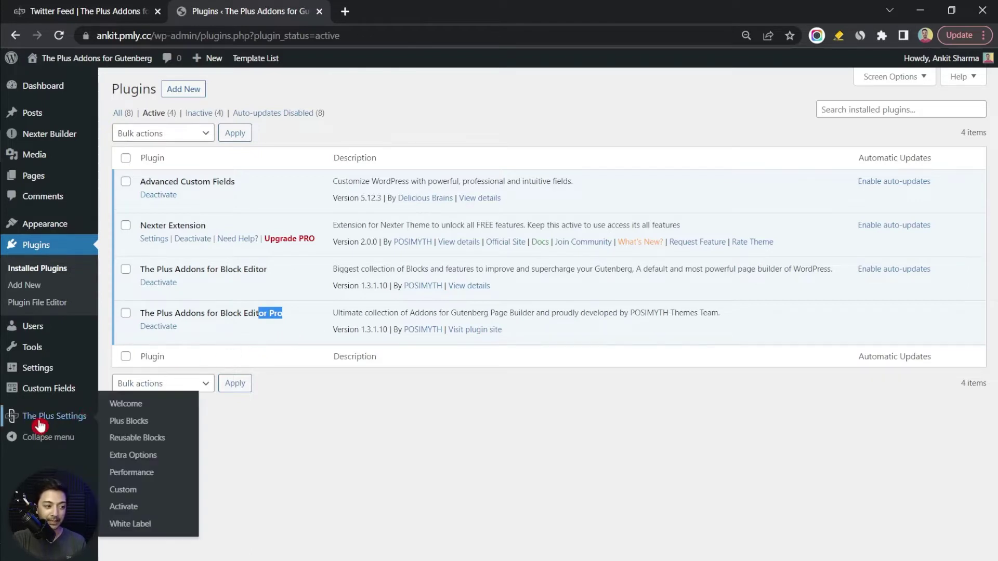
left_click(127, 424)
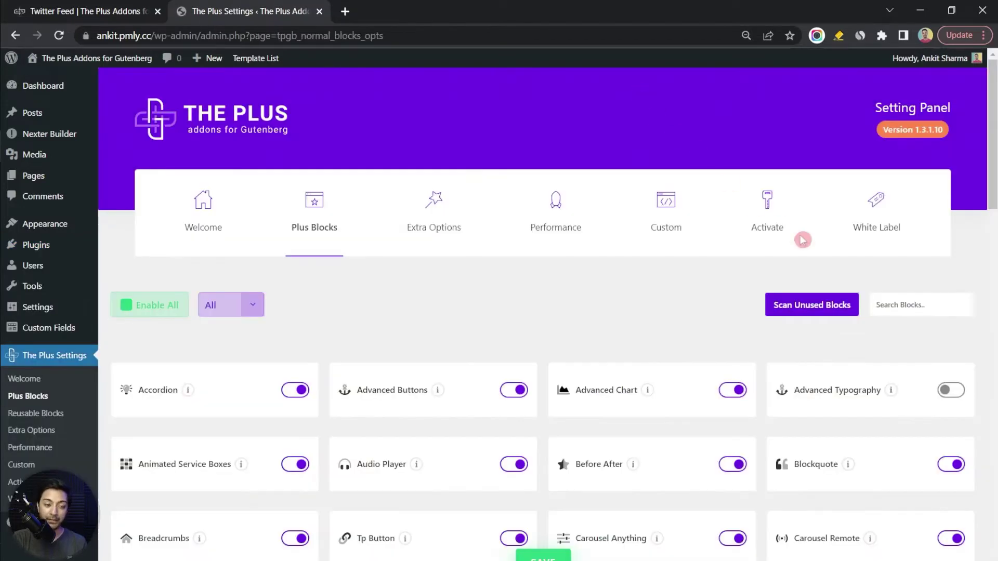
type("social feed")
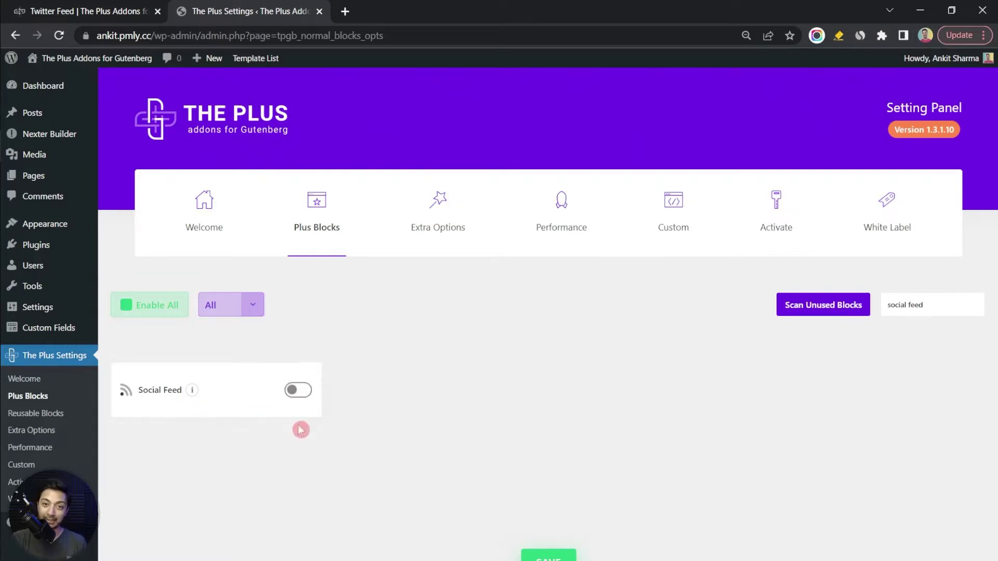
left_click(299, 393)
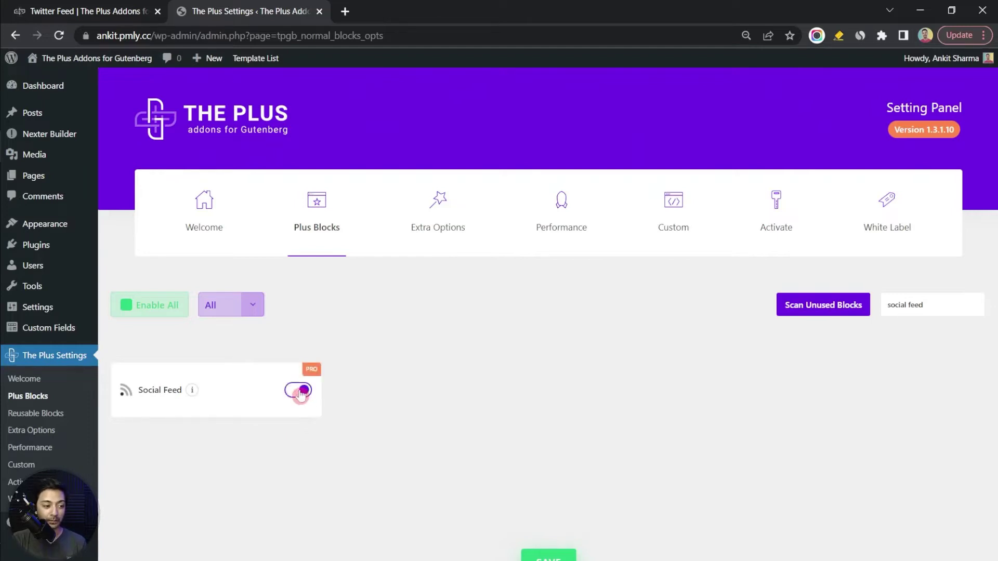
left_click(548, 555)
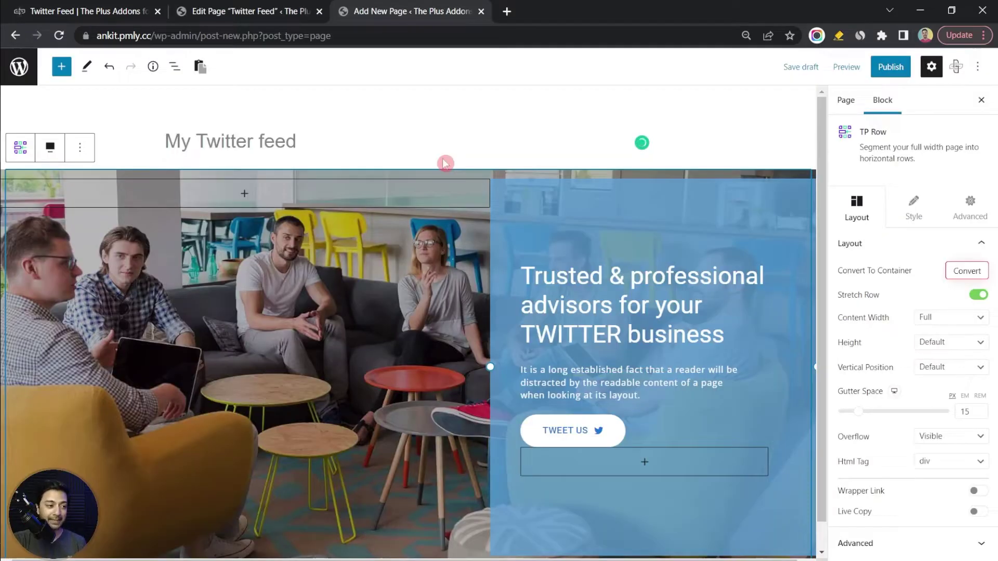
Add a single-column TP Row below the banner using /tp row.
scroll(391, 208, "down", 1)
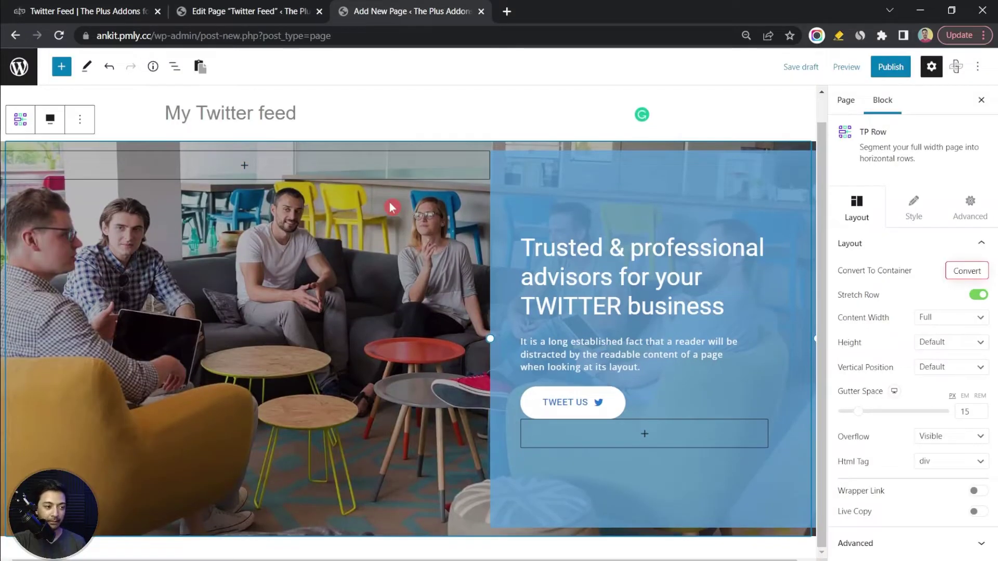
left_click(417, 543)
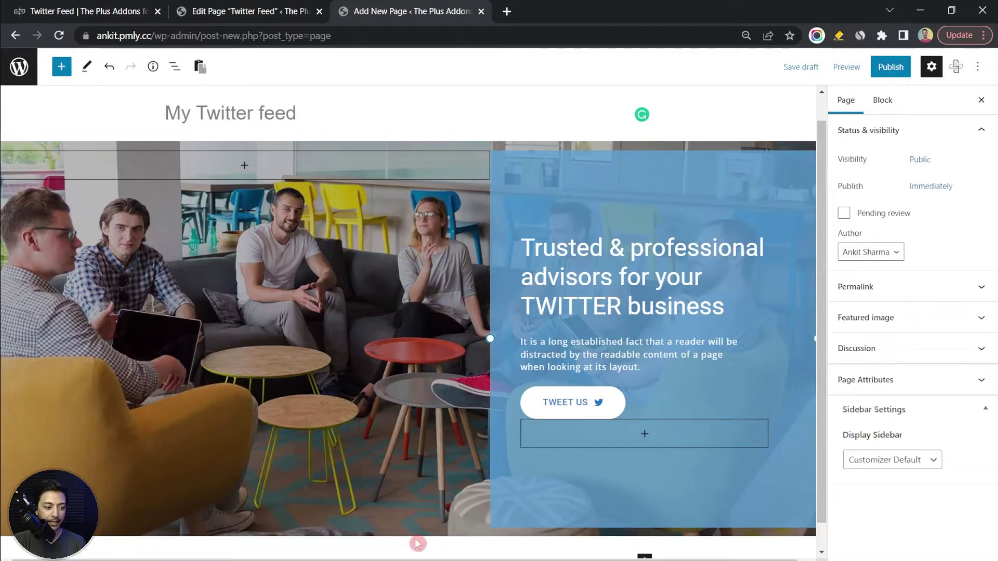
scroll(417, 543, "down", 1)
left_click(429, 533)
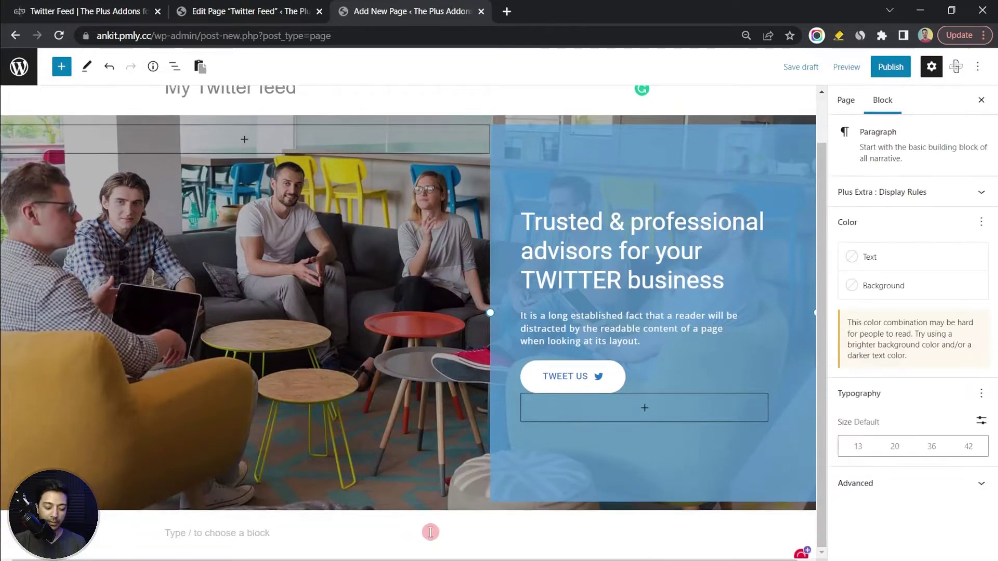
type("/tp row")
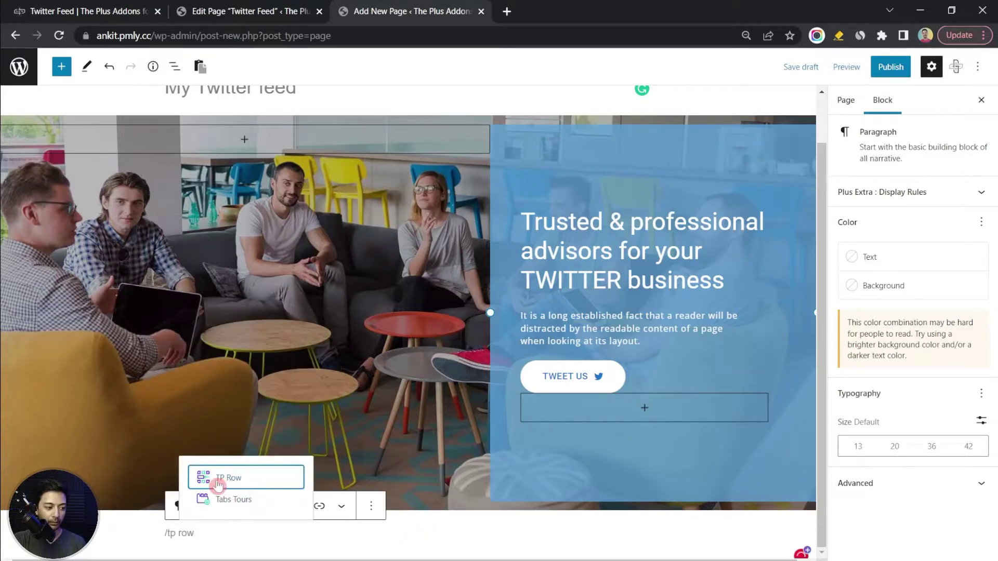
left_click(218, 478)
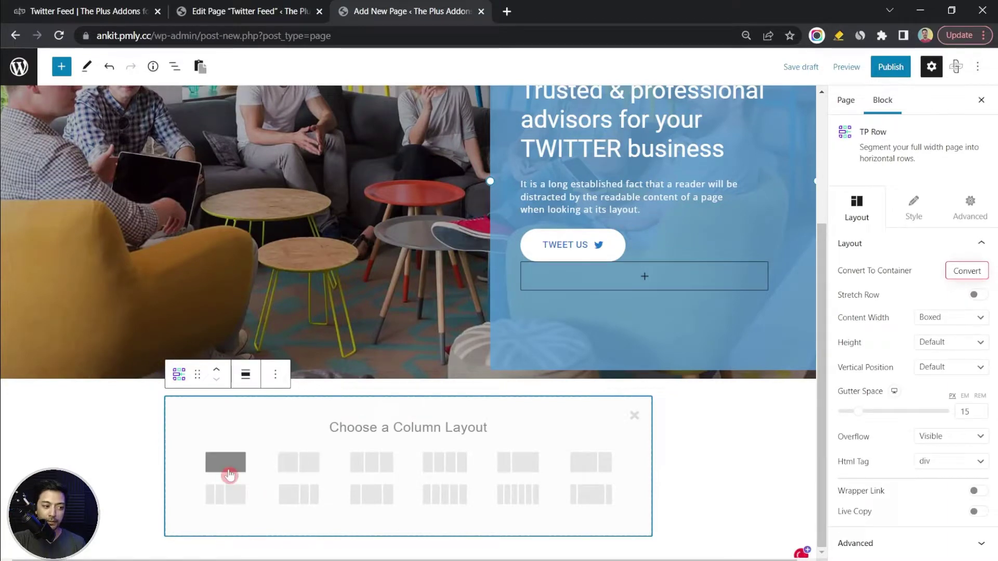
left_click(229, 475)
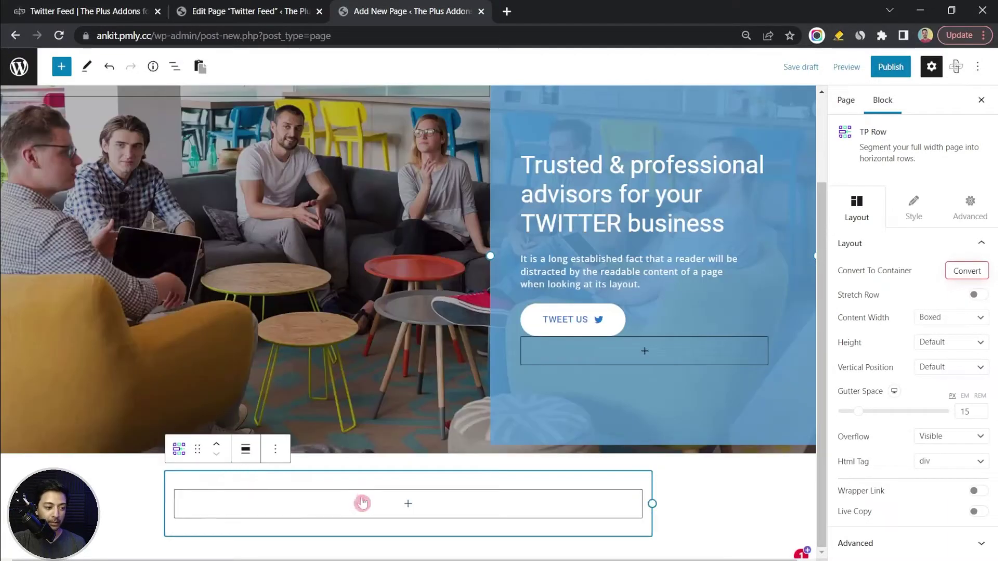
Insert a TP Social Feed block into the new row's column.
left_click(408, 504)
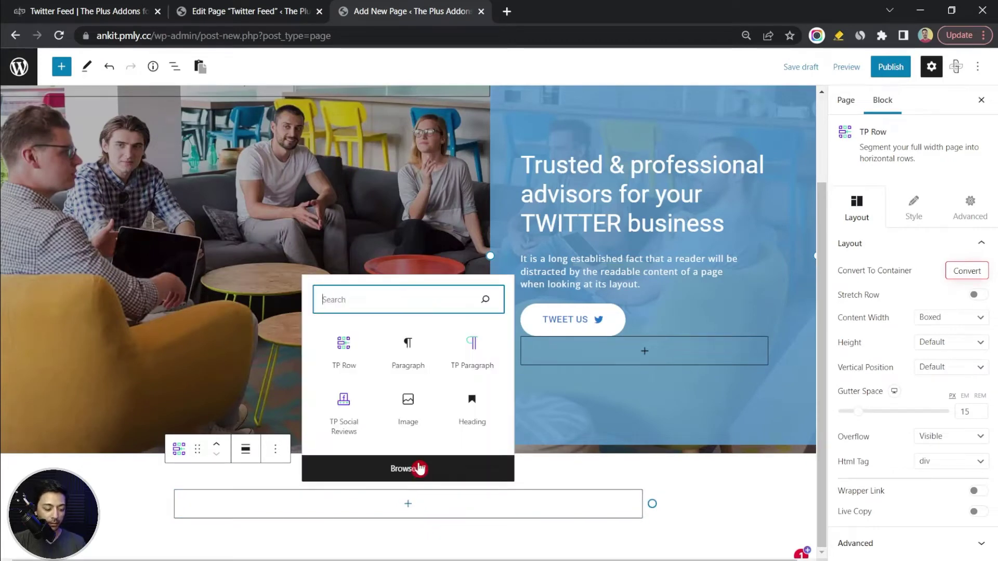
type("tp social fee")
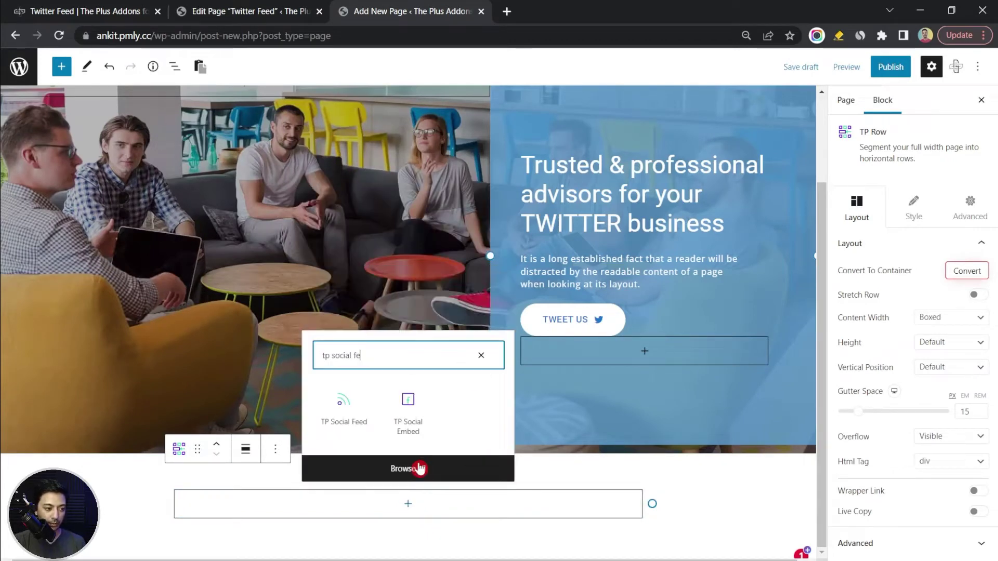
left_click(340, 419)
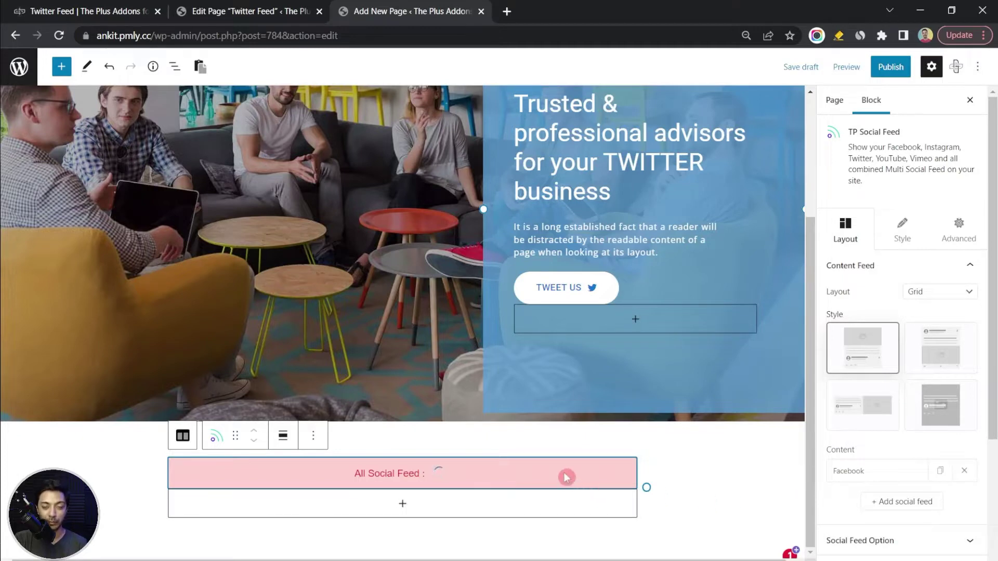
Change the feed's first content item Feed Type from Facebook to Twitter.
scroll(855, 291, "down", 3)
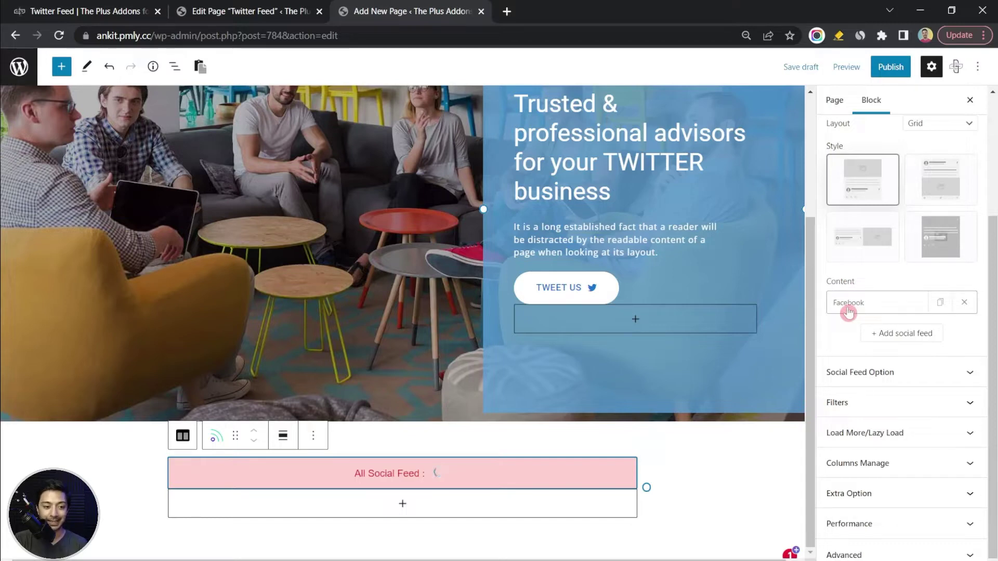
left_click(848, 310)
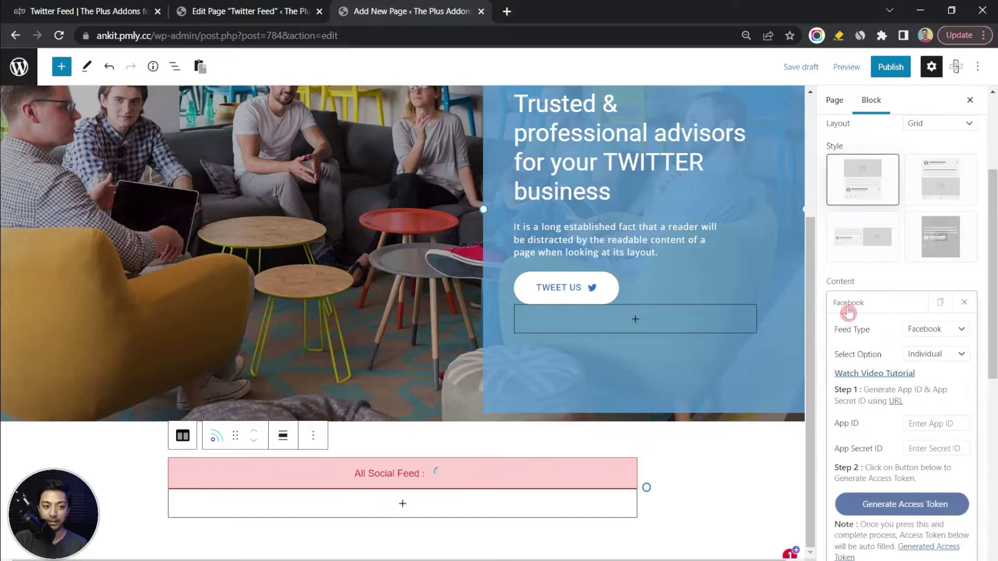
left_click(947, 329)
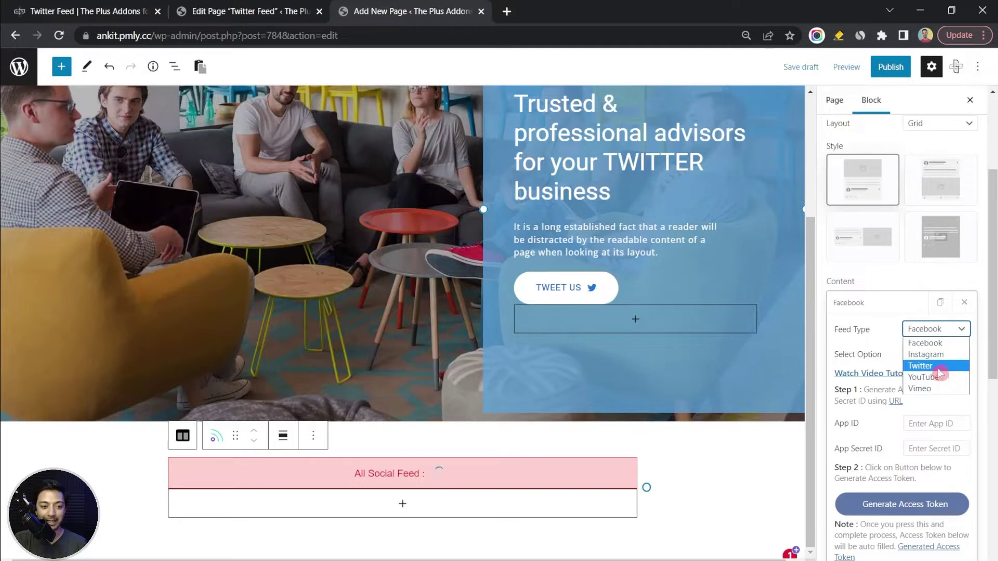
left_click(937, 368)
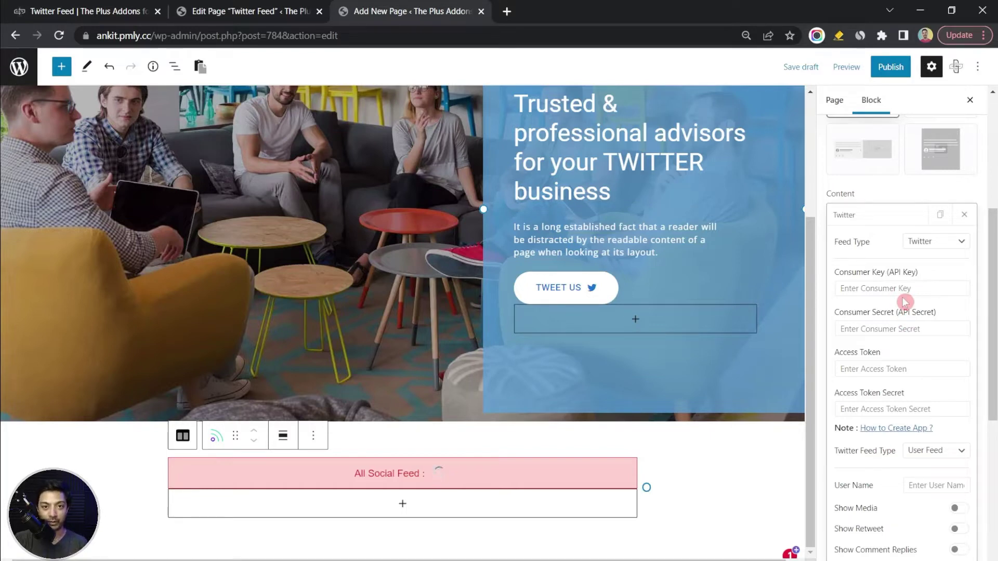
Open the 'How to Create App ?' guide in a new tab and go to Projects & Apps Overview.
right_click(892, 432)
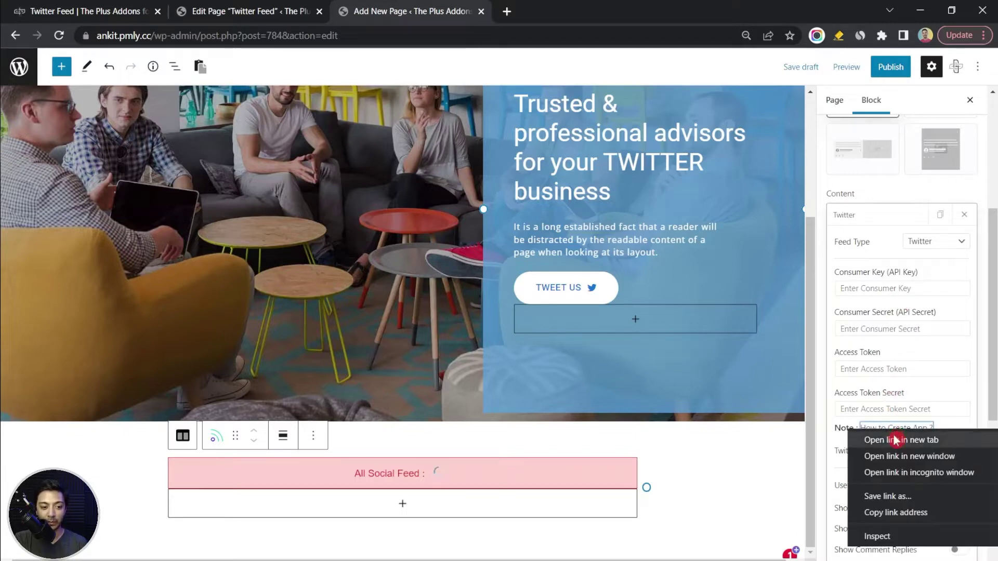
left_click(875, 441)
left_click(545, 11)
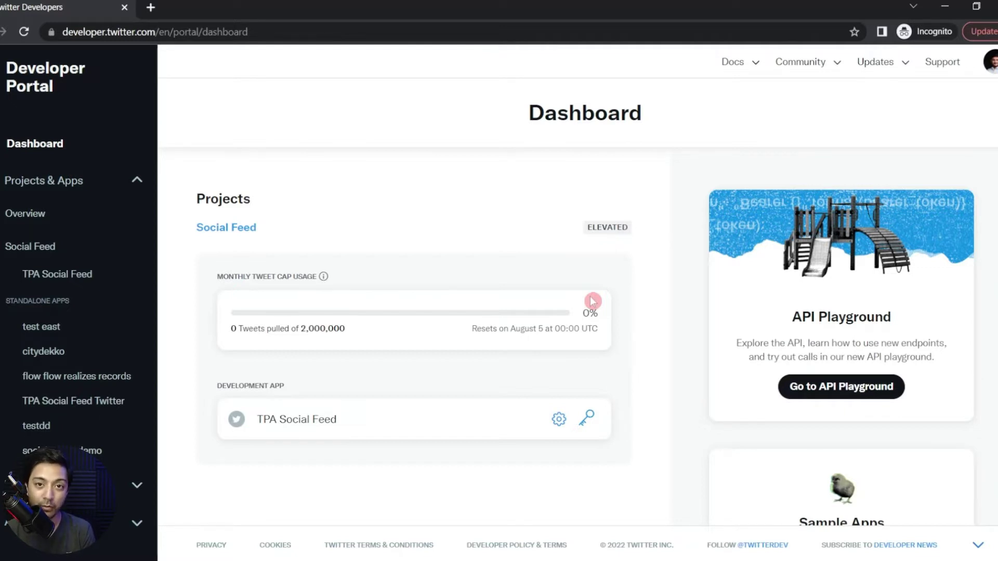
left_click(62, 216)
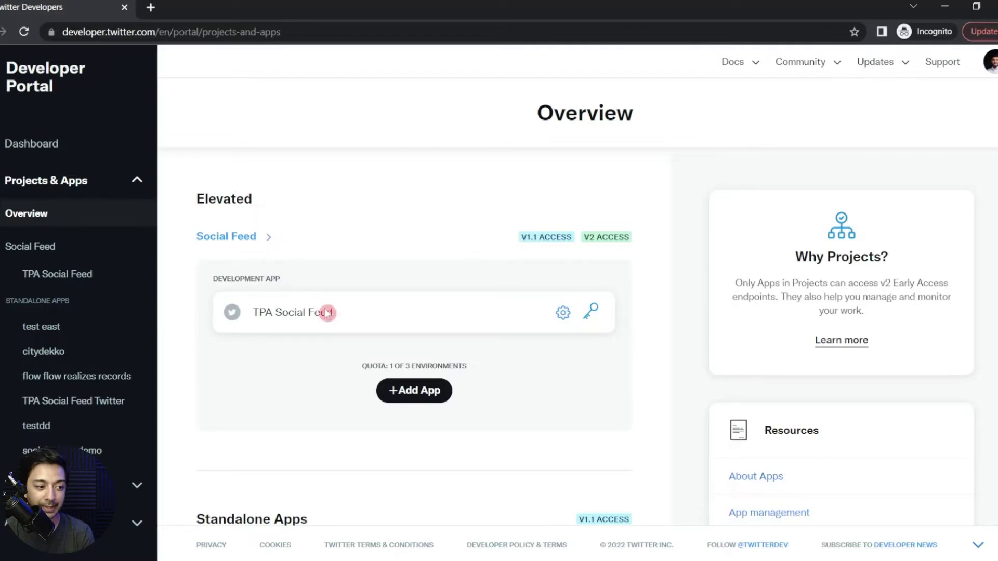
Start creating a new Production-environment app in the Social Feed project.
left_click(407, 394)
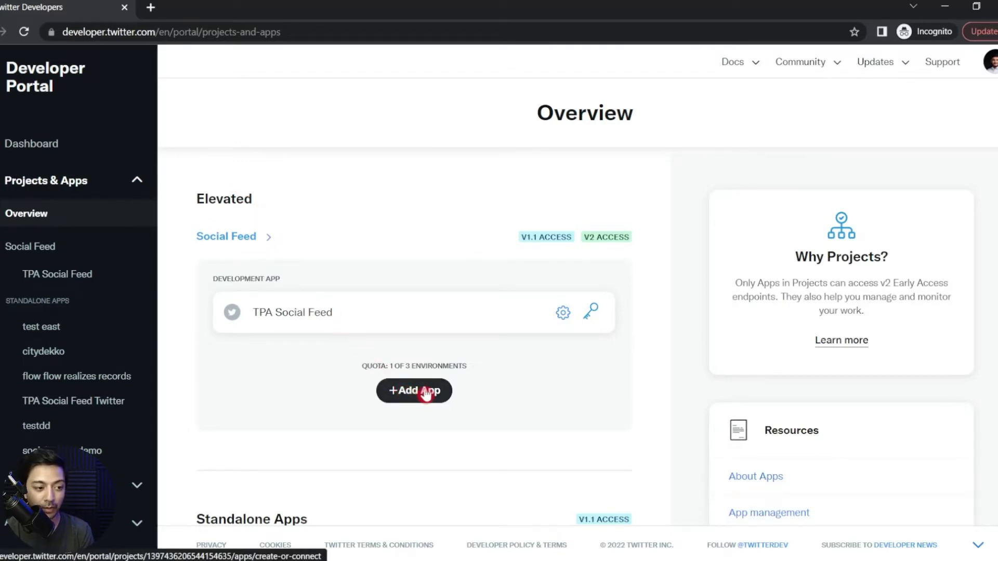
left_click(426, 394)
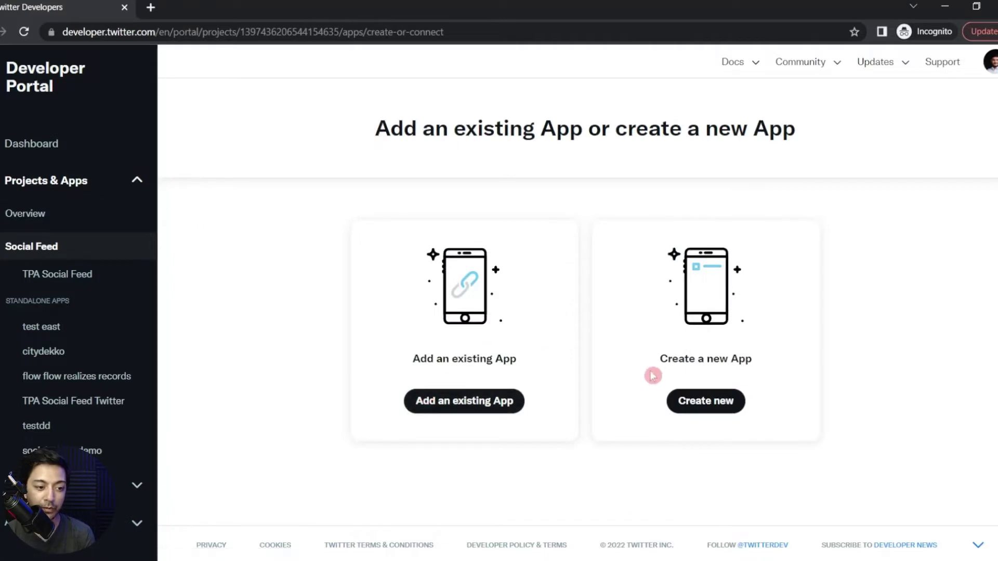
left_click(695, 408)
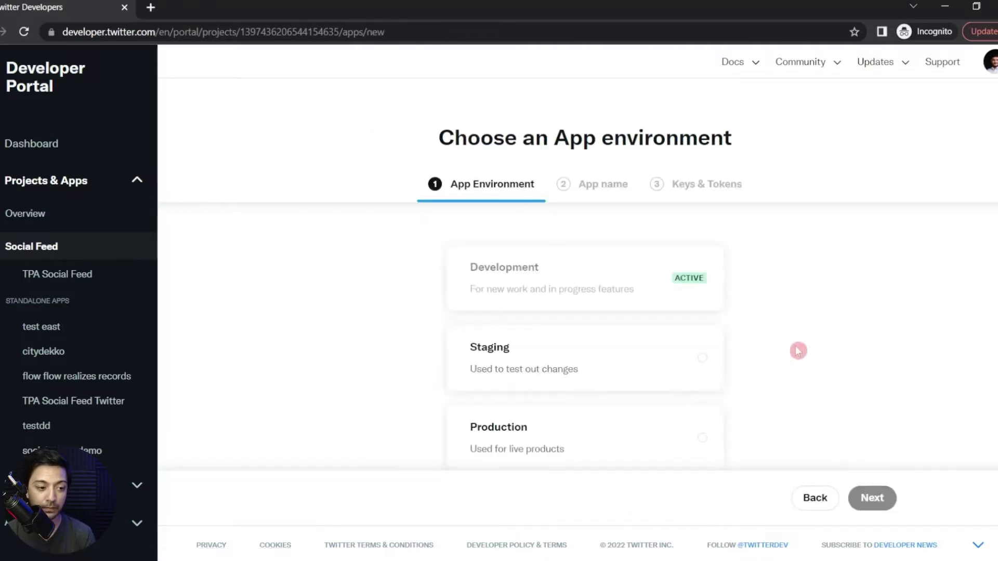
scroll(805, 347, "down", 1)
scroll(804, 347, "down", 1)
scroll(804, 347, "up", 1)
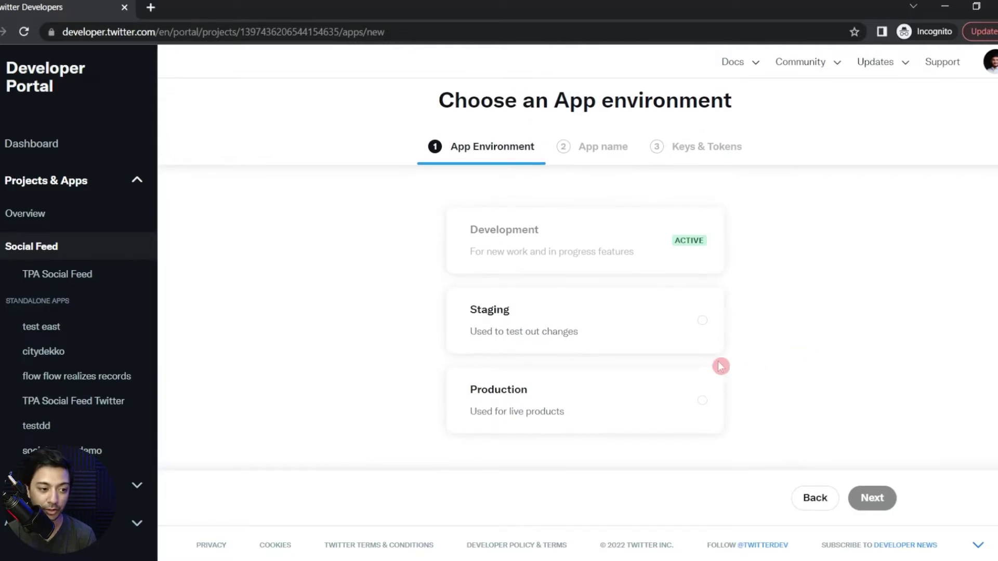
left_click(604, 405)
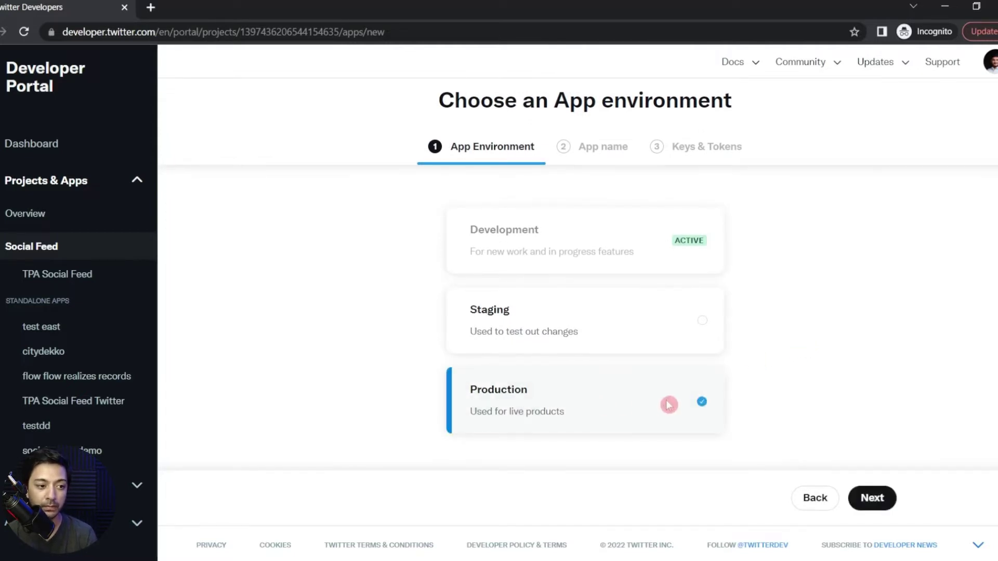
left_click(865, 502)
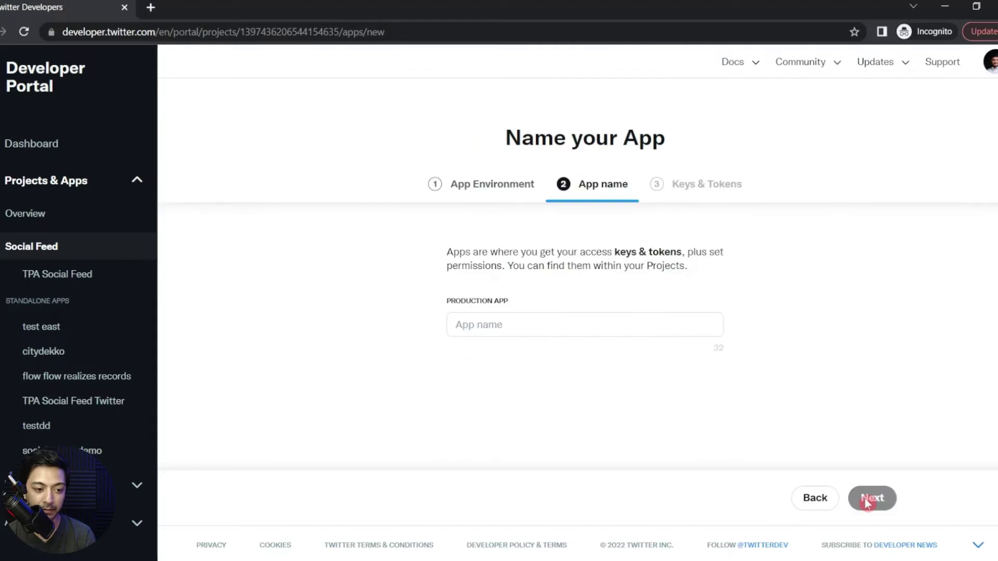
Name the app 'akstwfeed' and scroll through its generated keys and tokens.
left_click(574, 327)
type("akstwfeed")
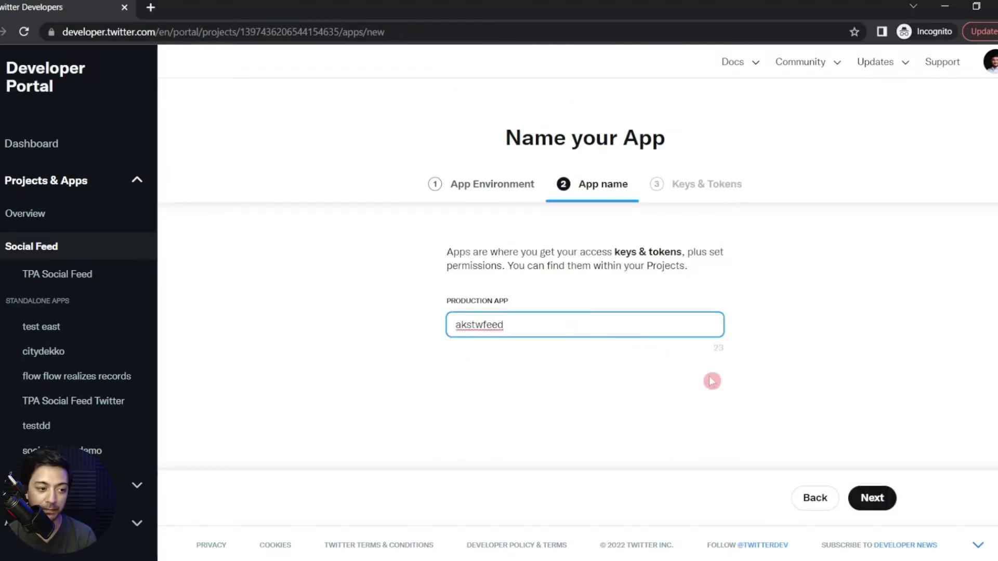
left_click(874, 497)
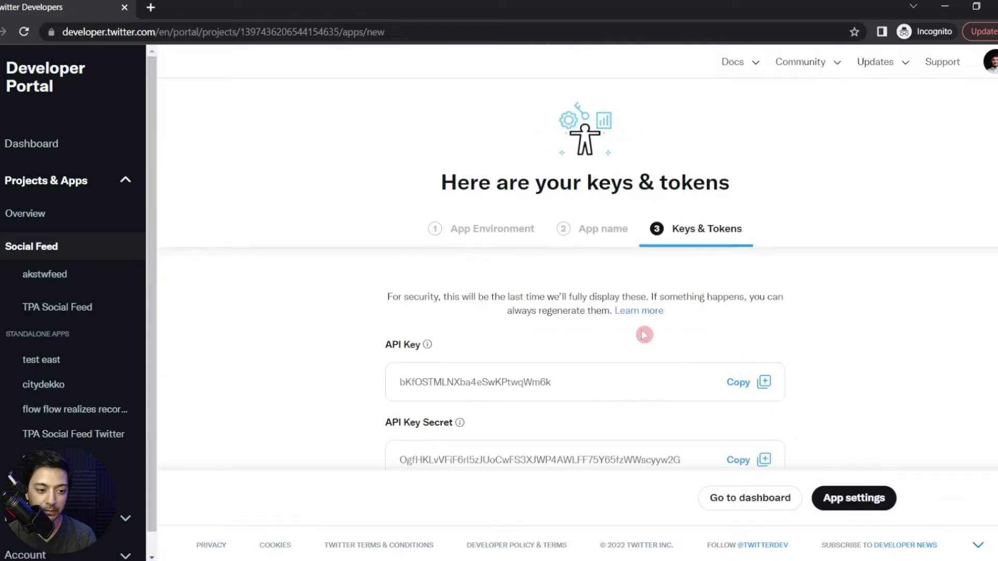
scroll(643, 334, "down", 2)
scroll(645, 334, "down", 1)
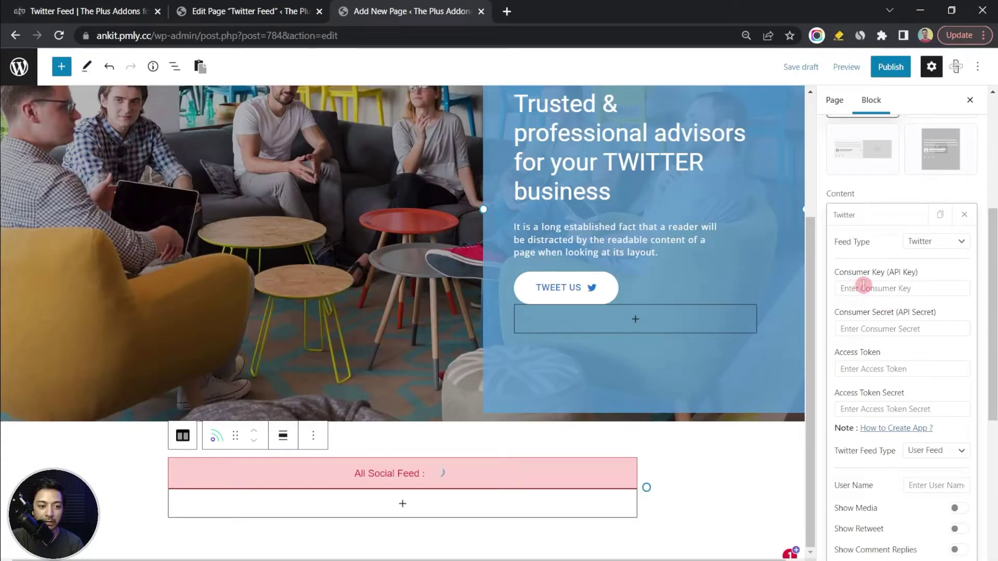
Paste the API key, API secret, access token and access token secret into the block's Twitter fields.
left_click(894, 287)
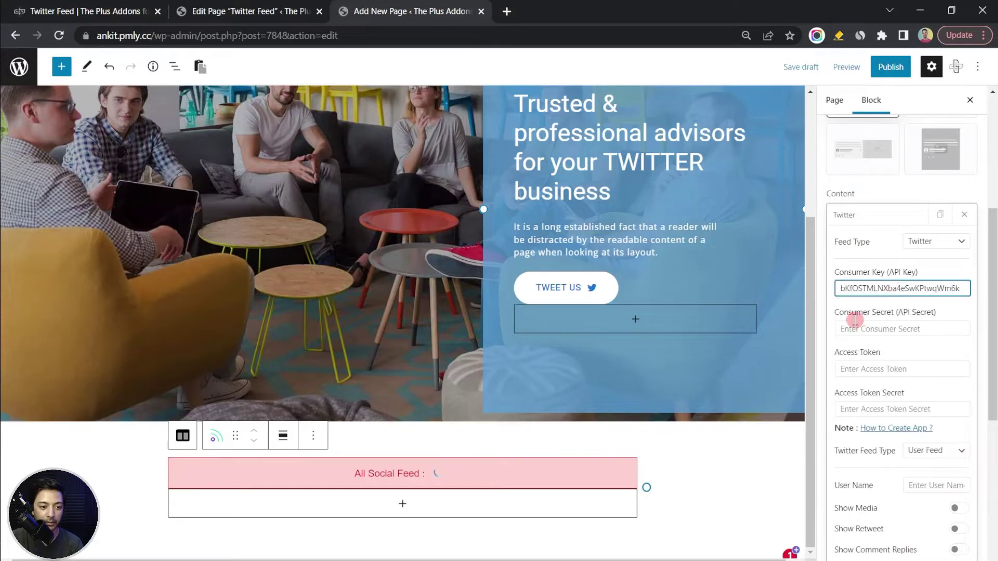
left_click(857, 330)
key("ctrl+v")
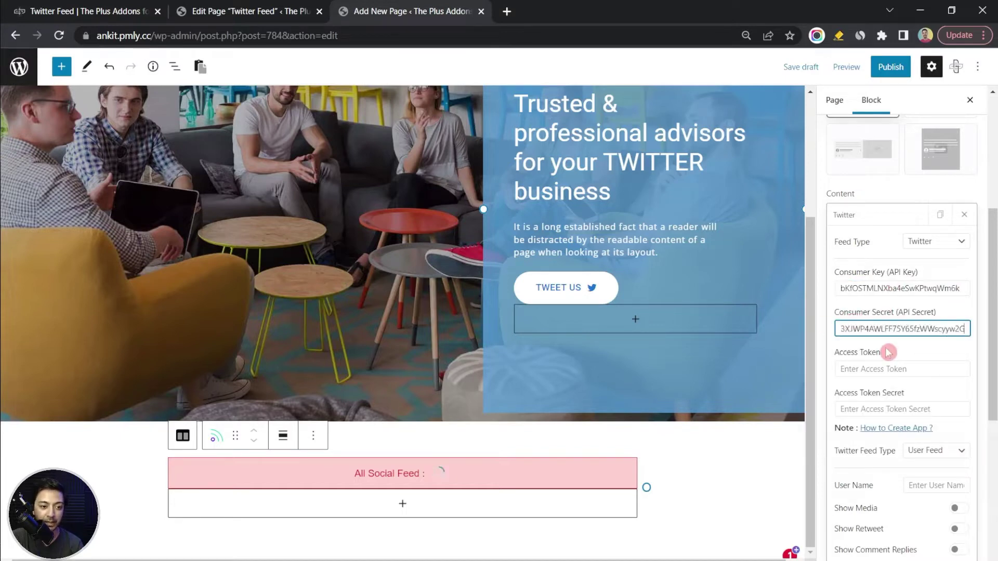
left_click(887, 355)
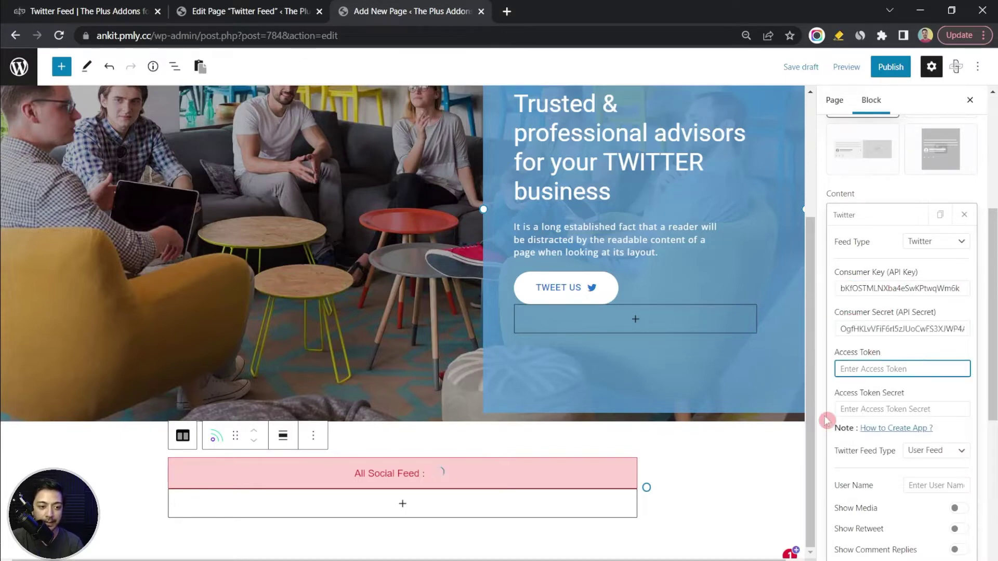
key("ctrl+v")
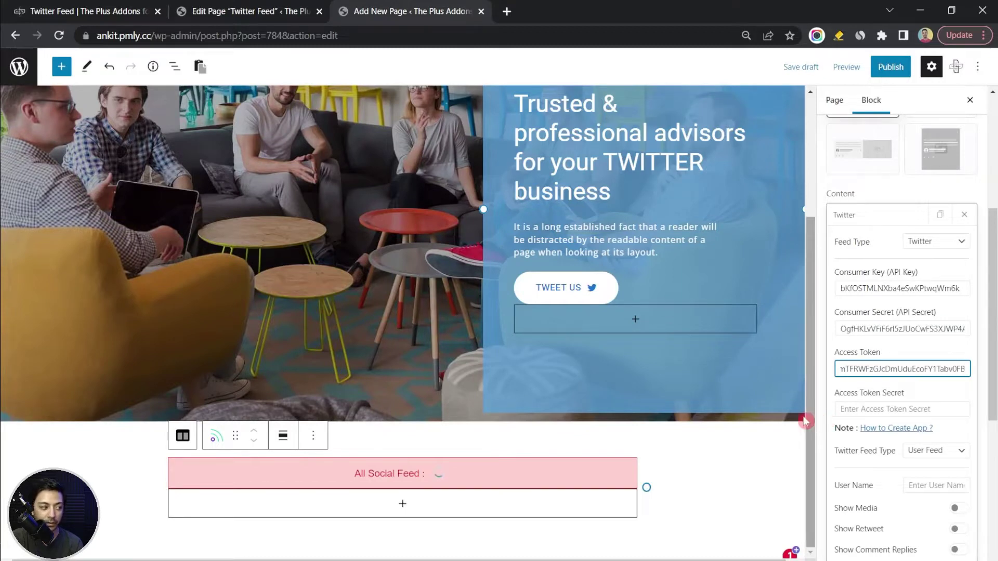
left_click(928, 411)
key("ctrl+v")
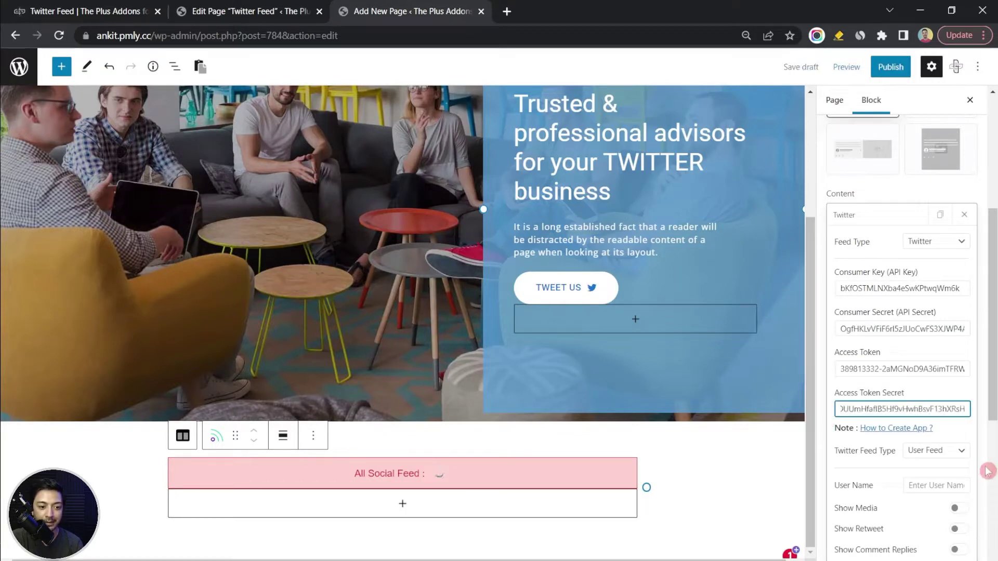
key("Tab")
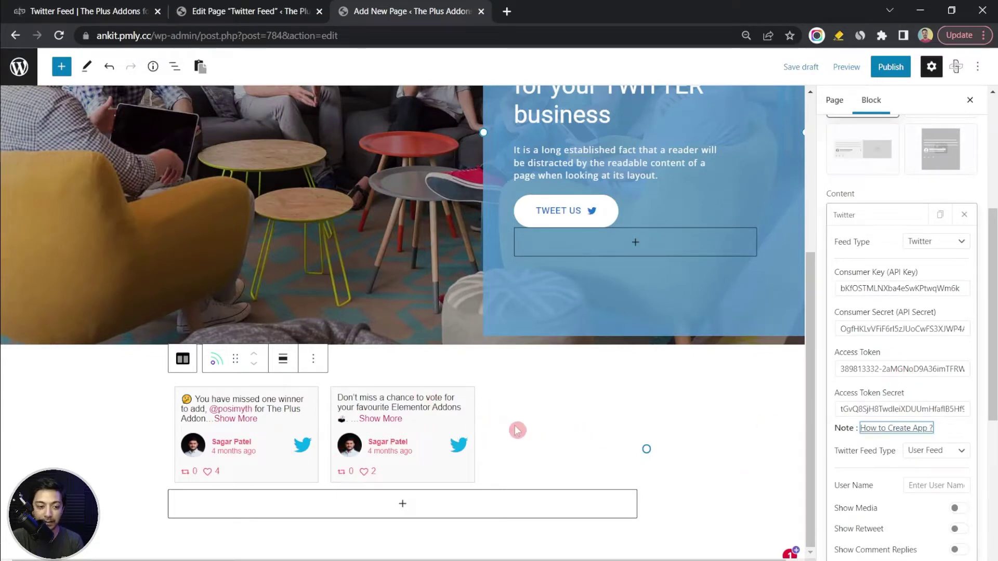
Publish the 'My Twitter feed' page and scroll down to check the tweet cards.
left_click(889, 72)
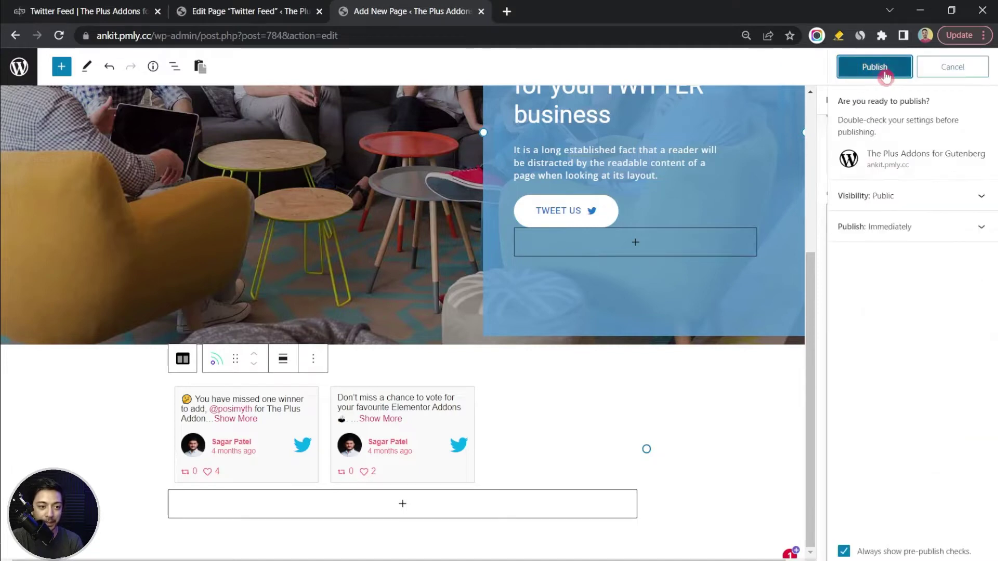
left_click(885, 75)
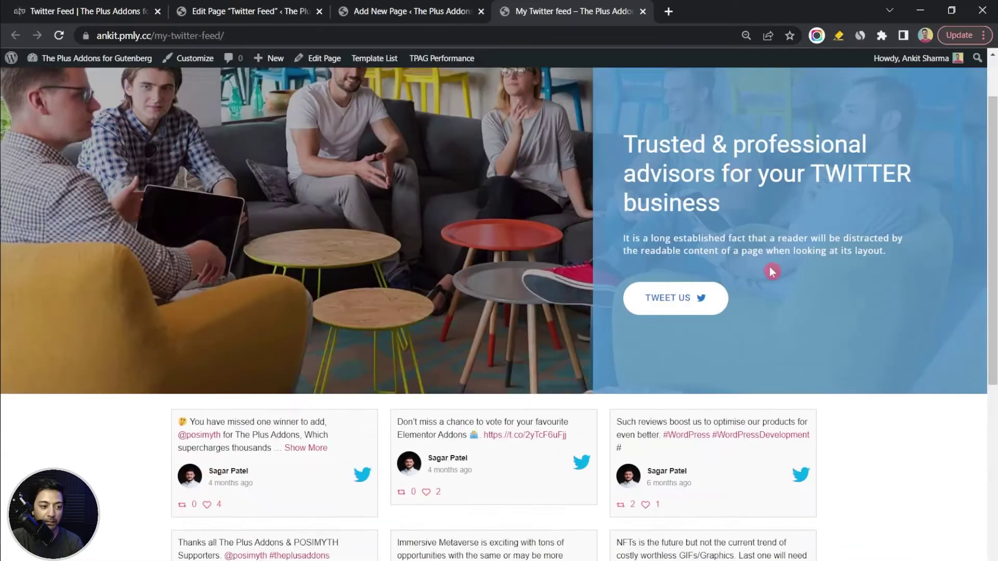
scroll(770, 270, "down", 5)
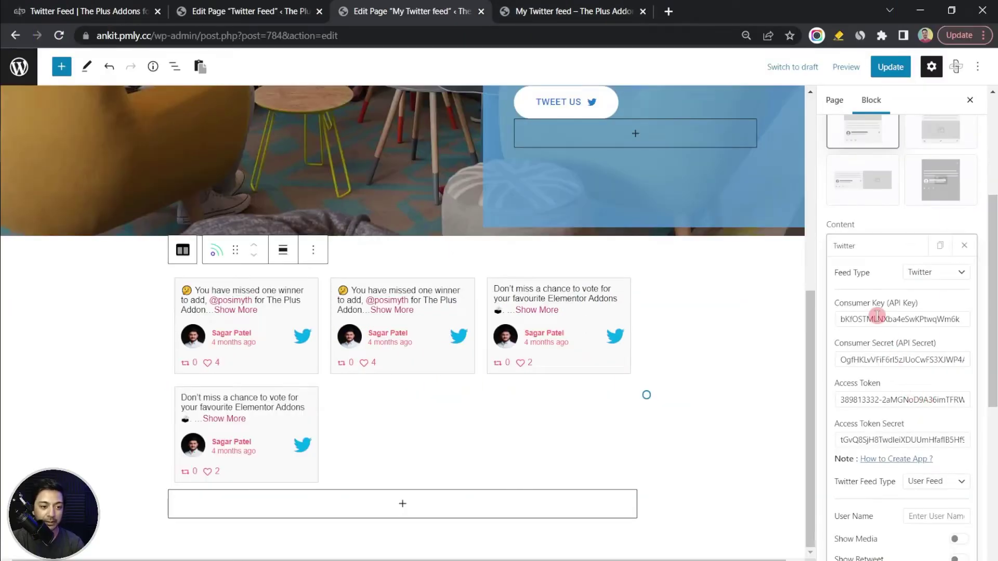
Try the Masonry and Carousel feed layouts, sliding the carousel to later tweets.
scroll(894, 363, "down", 2)
scroll(894, 363, "up", 5)
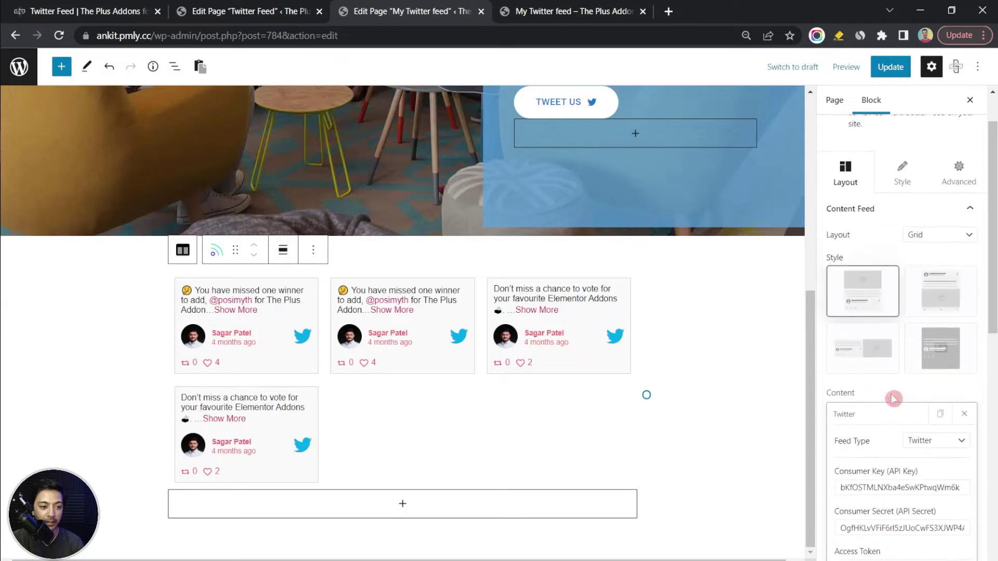
scroll(883, 384, "up", 1)
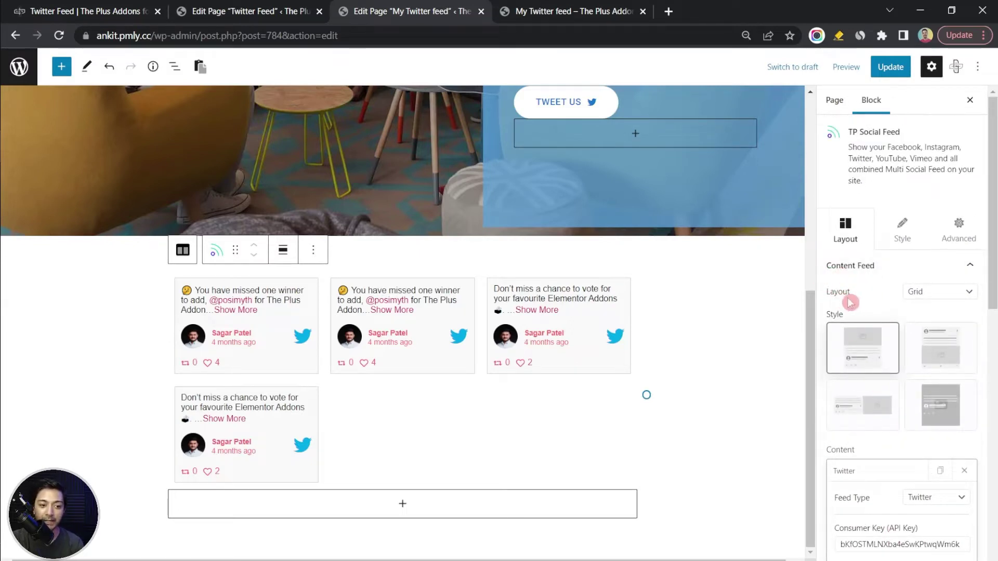
left_click(924, 292)
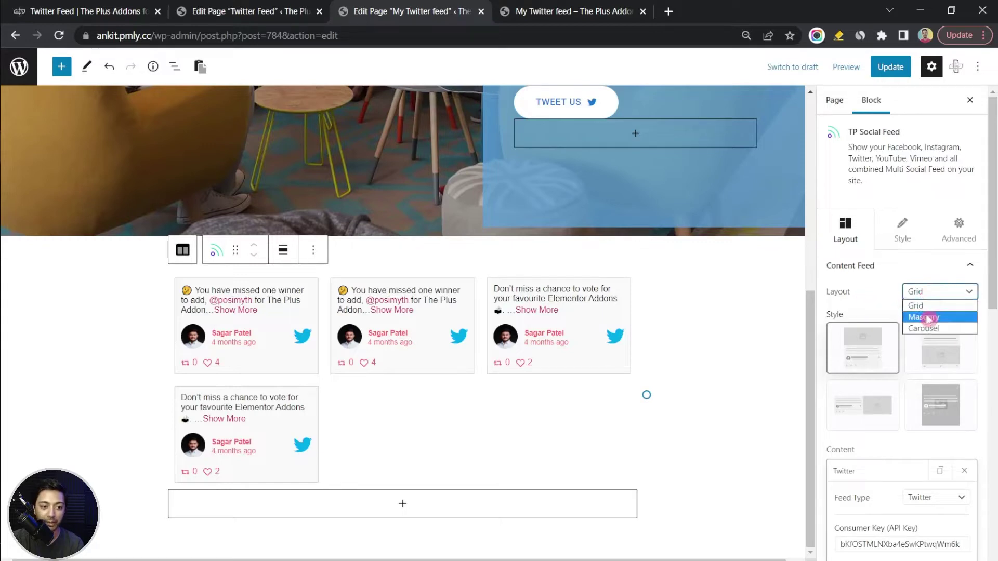
left_click(928, 317)
left_click(925, 294)
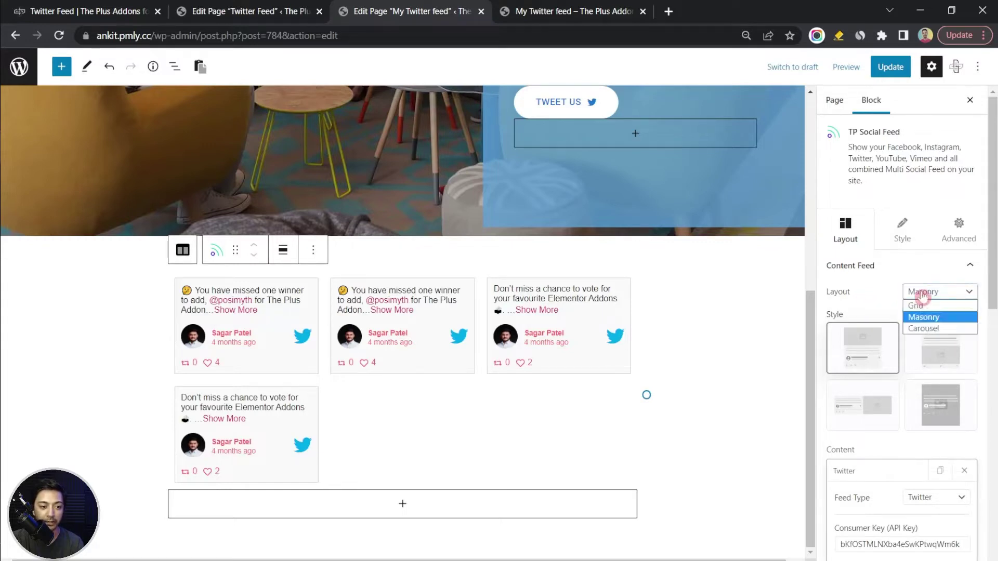
left_click(923, 318)
left_click(922, 331)
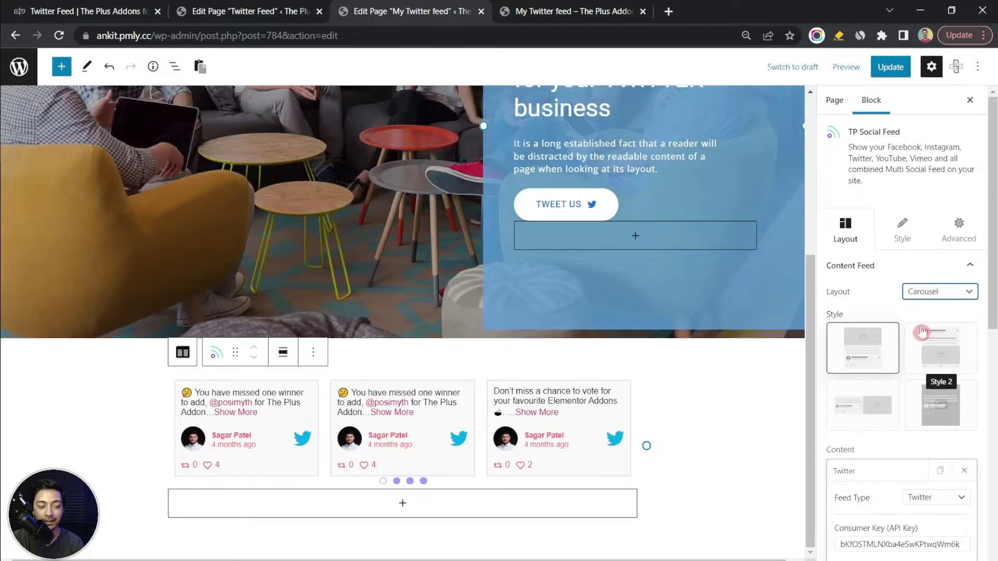
left_click_drag(633, 425, 363, 445)
left_click(545, 437)
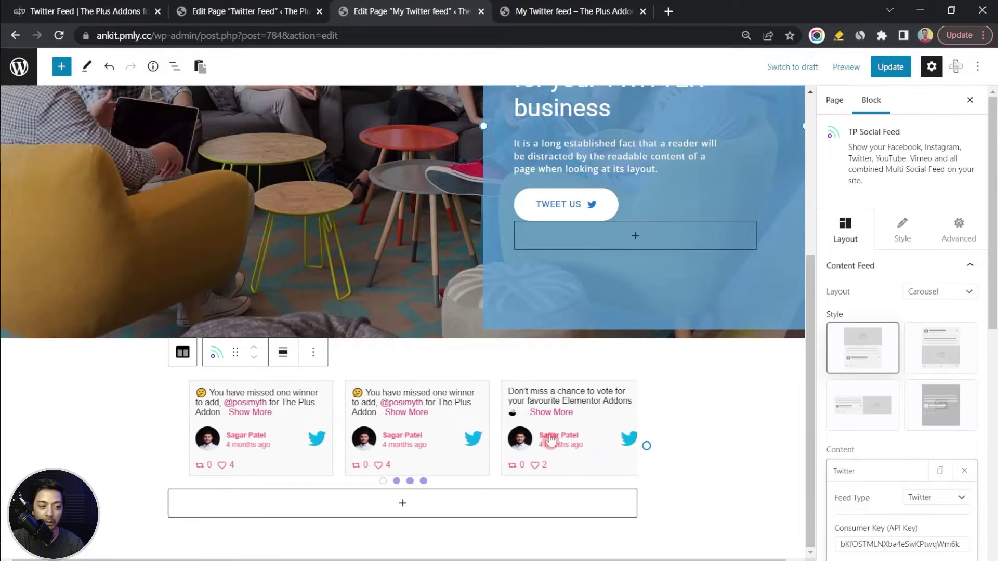
Switch to Grid layout, preview card Styles 2 to 4, and settle on Style 1.
left_click(913, 291)
left_click(909, 315)
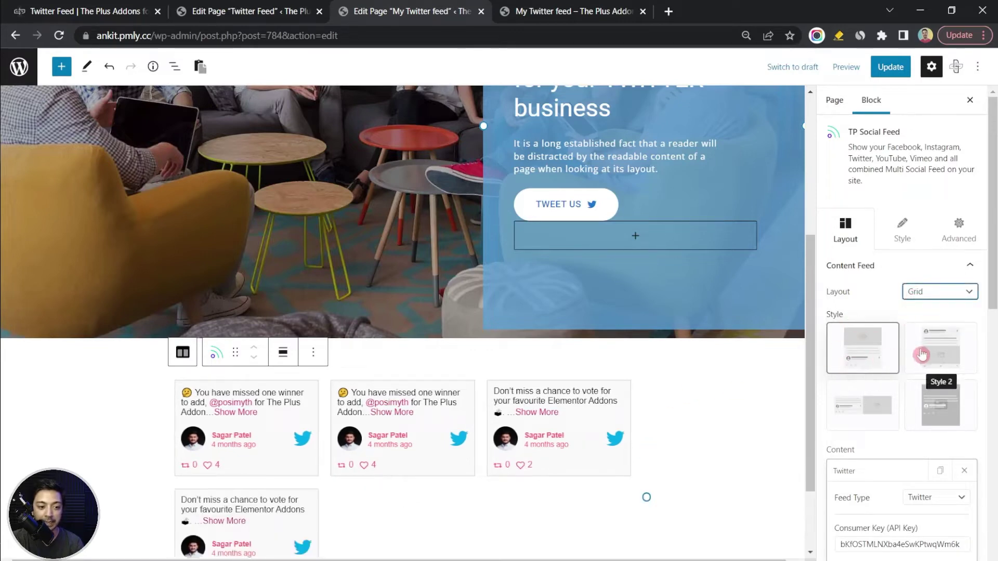
left_click(922, 355)
left_click(869, 356)
left_click(853, 414)
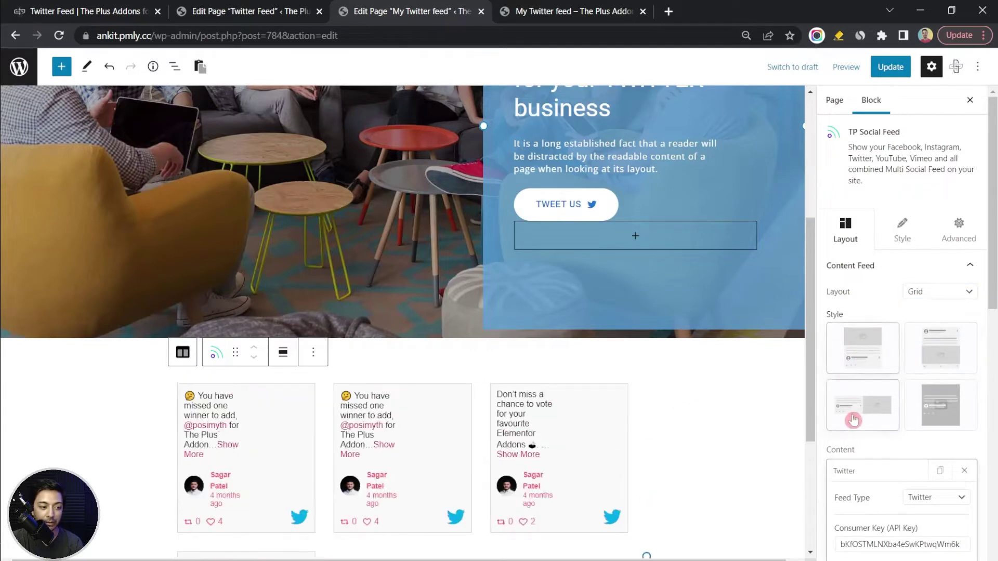
left_click(925, 414)
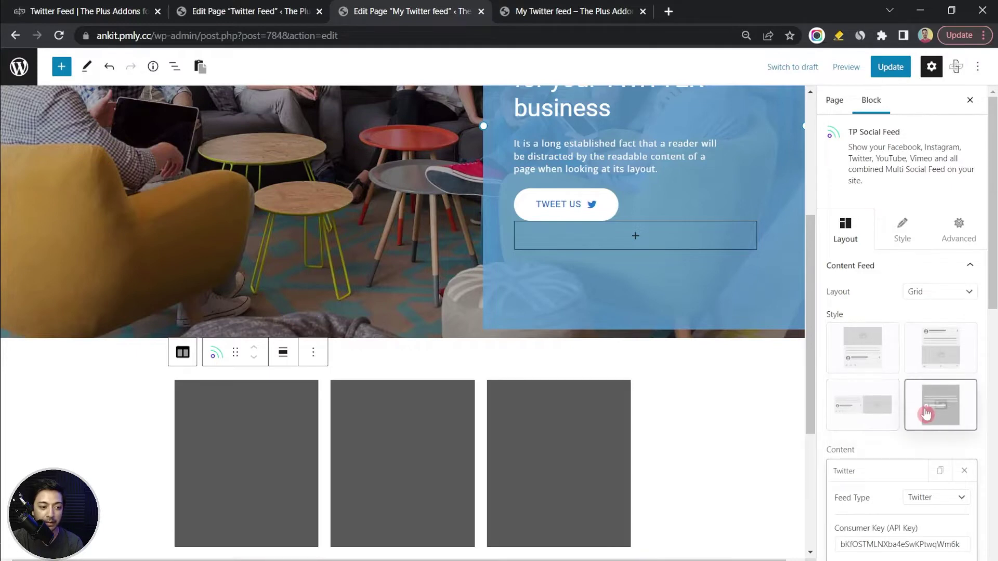
left_click(875, 354)
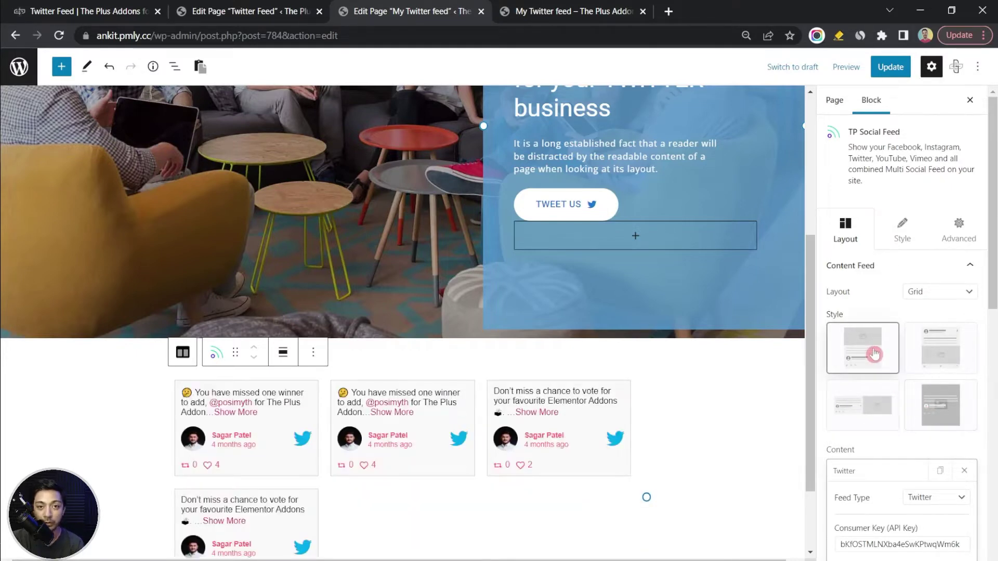
Add a second social feed source, then expand the Twitter item's detailed settings.
scroll(875, 354, "down", 3)
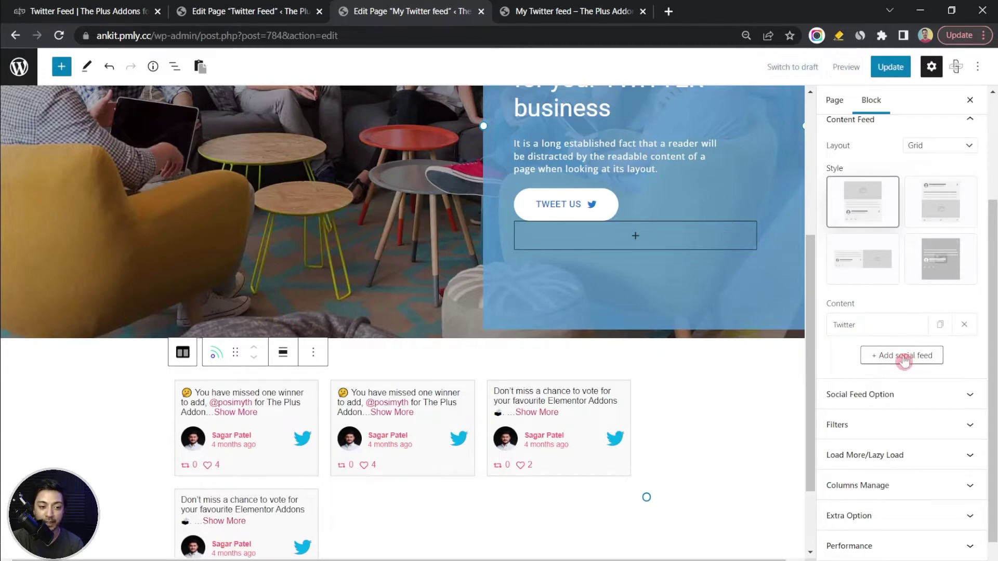
left_click(880, 358)
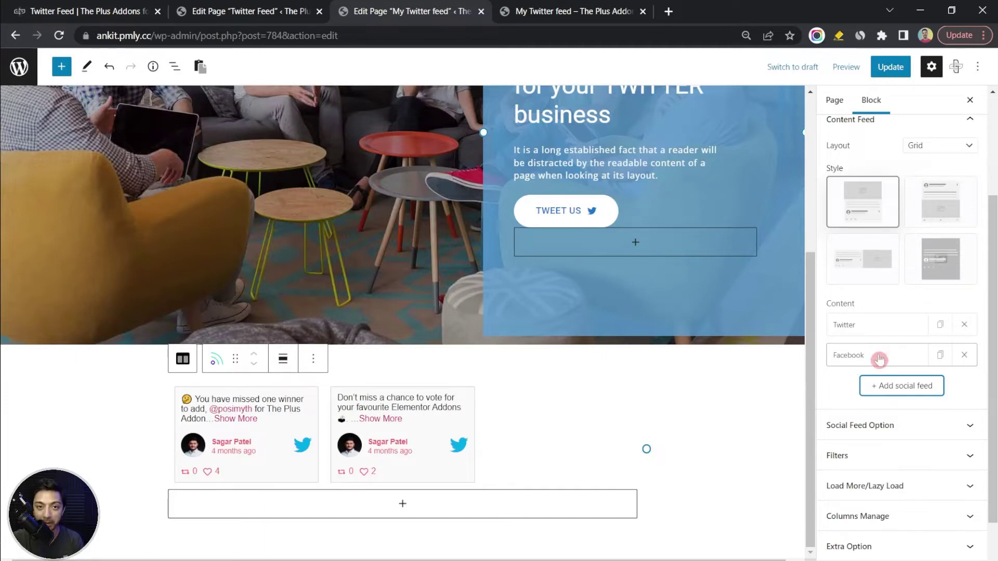
left_click(879, 360)
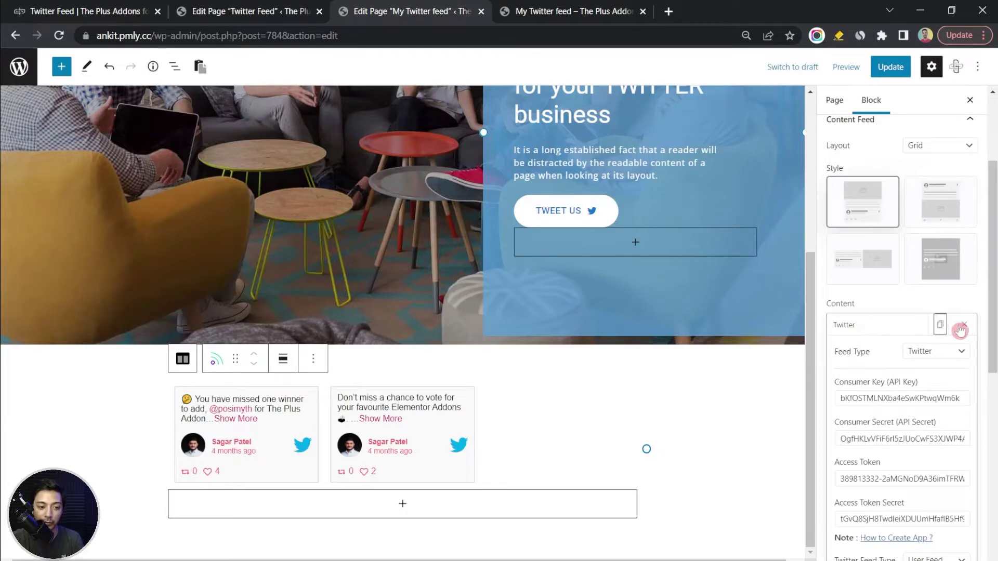
left_click_drag(993, 333, 993, 424)
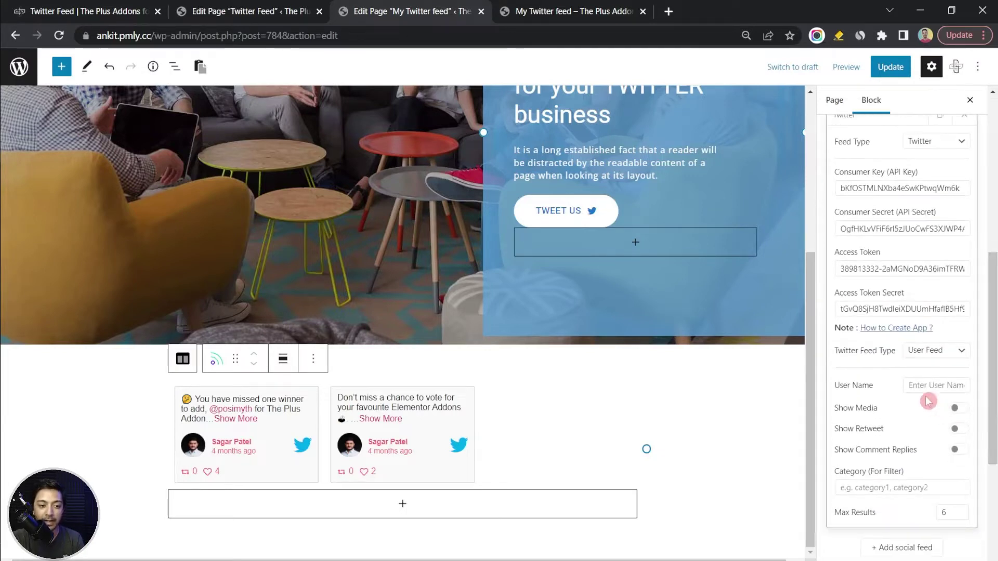
Paste the POSIMYTH account handle into User Name under User Timeline, then switch the feed type to User Feed.
left_click(961, 352)
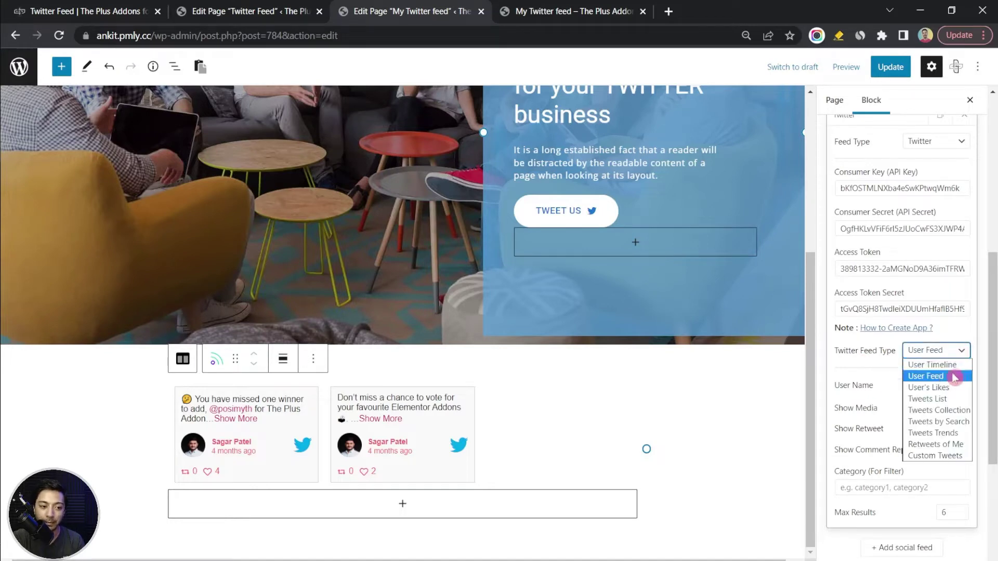
left_click(947, 366)
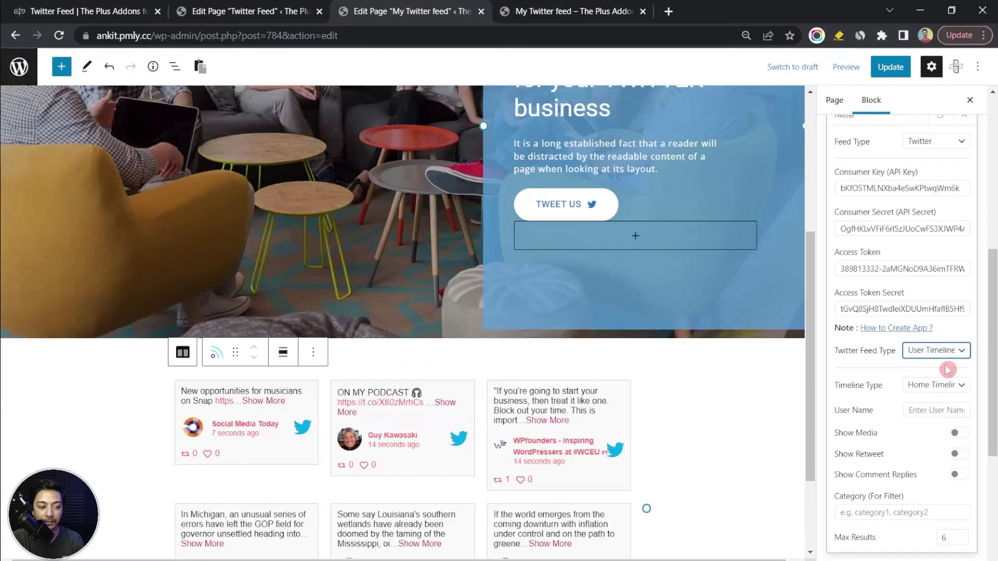
scroll(382, 395, "down", 2)
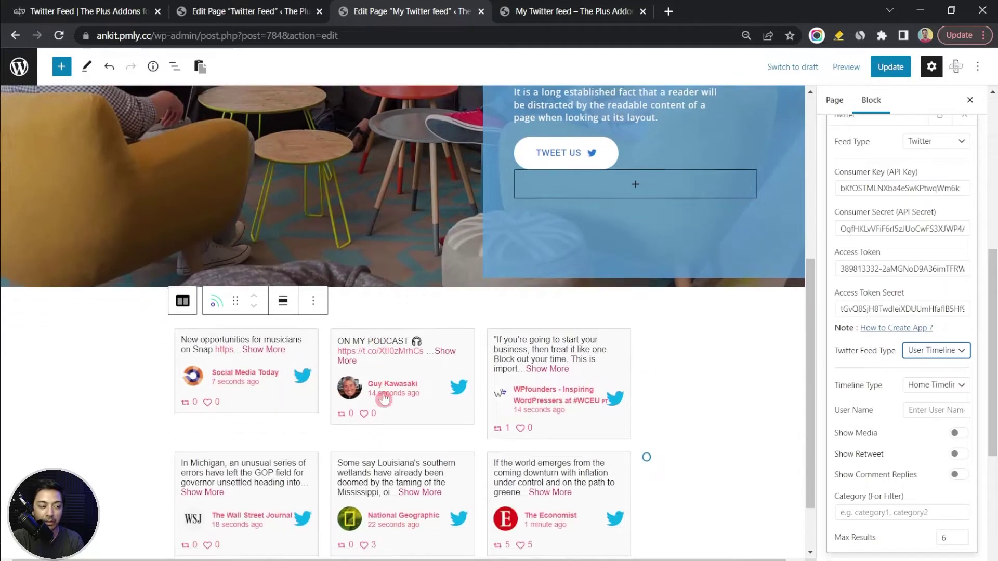
left_click(914, 410)
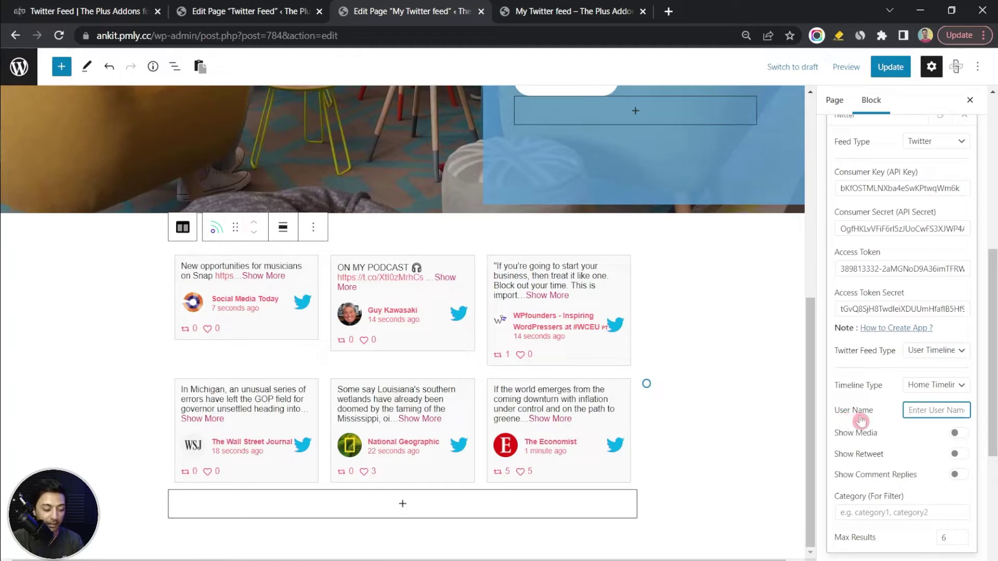
type("@posimyth")
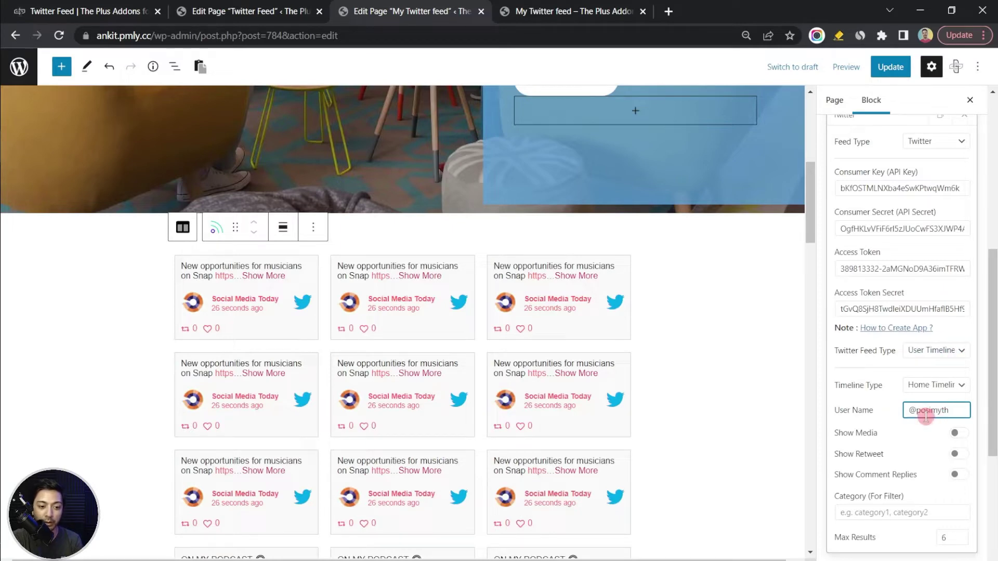
left_click(936, 350)
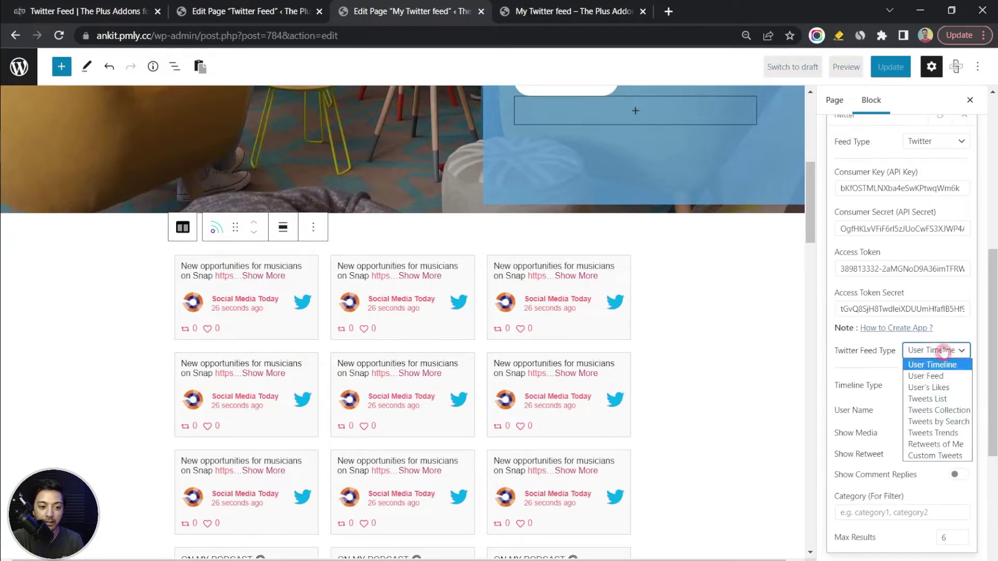
left_click(944, 376)
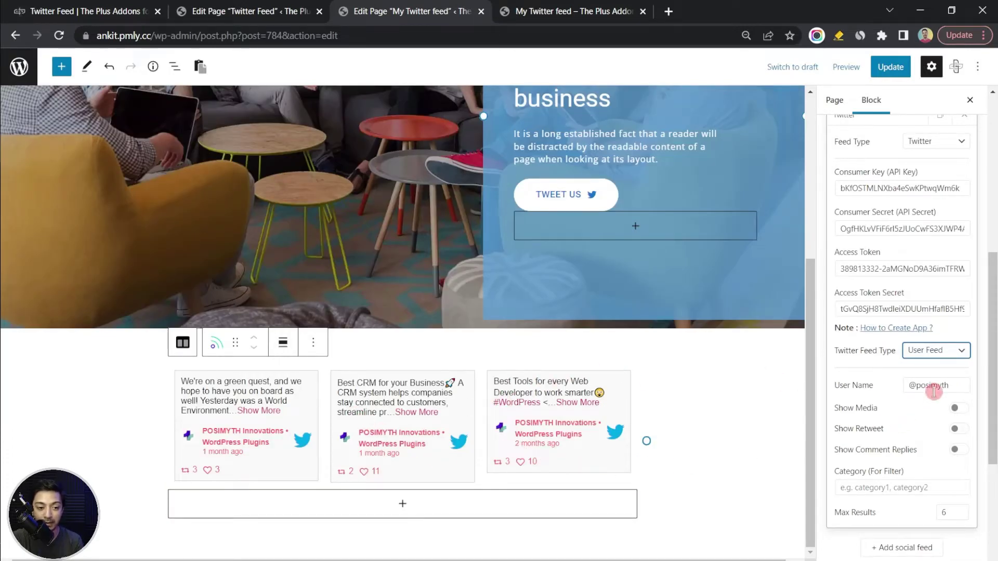
Preview the User's Likes feed type, then settle the Twitter Feed Type on Tweets List.
left_click(930, 350)
left_click(917, 390)
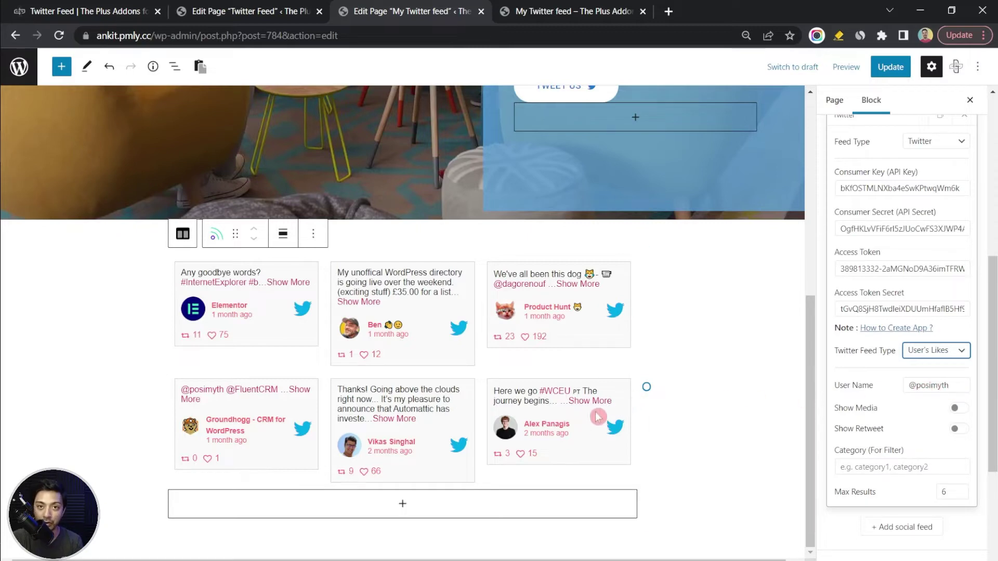
left_click(927, 351)
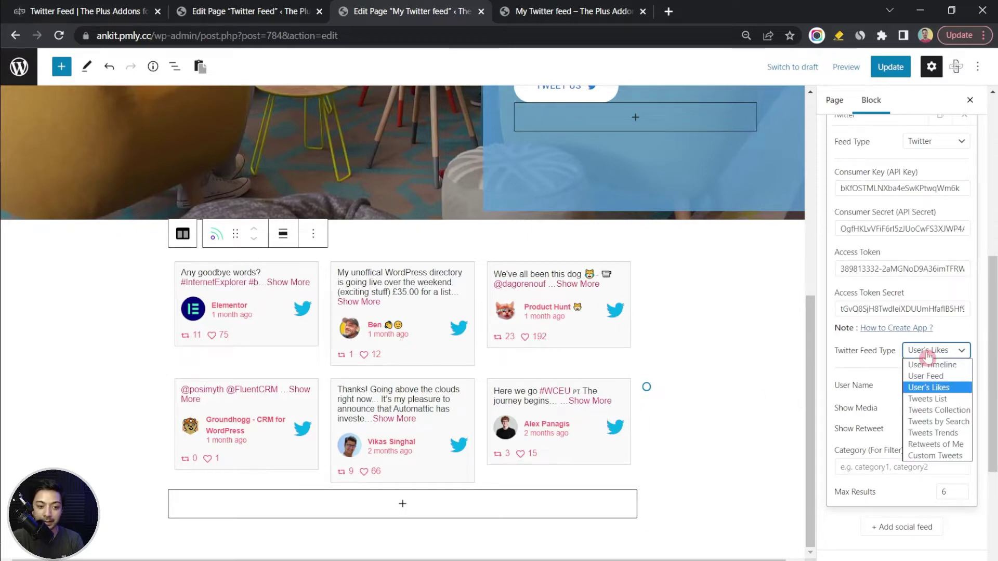
left_click(931, 404)
left_click(933, 355)
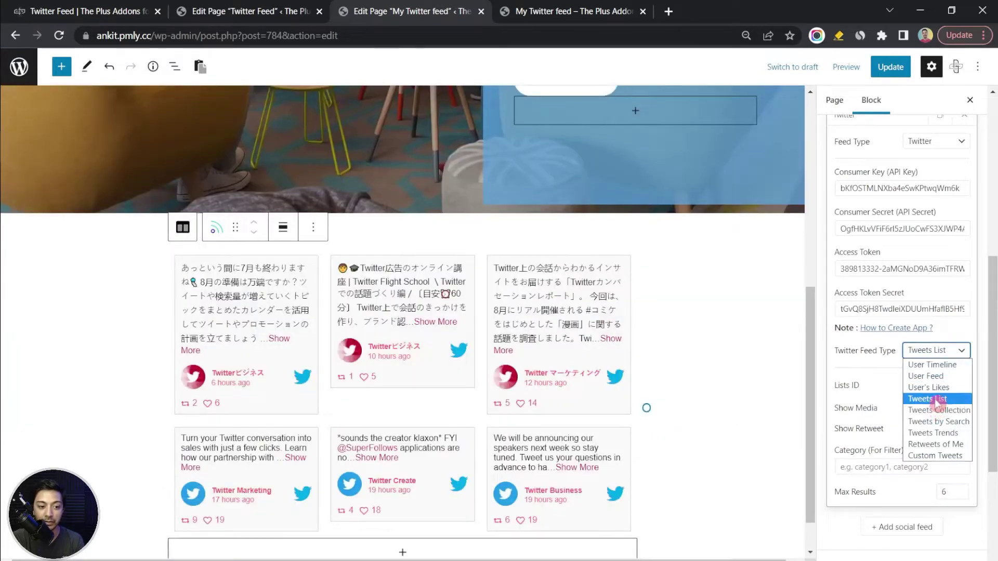
left_click(936, 399)
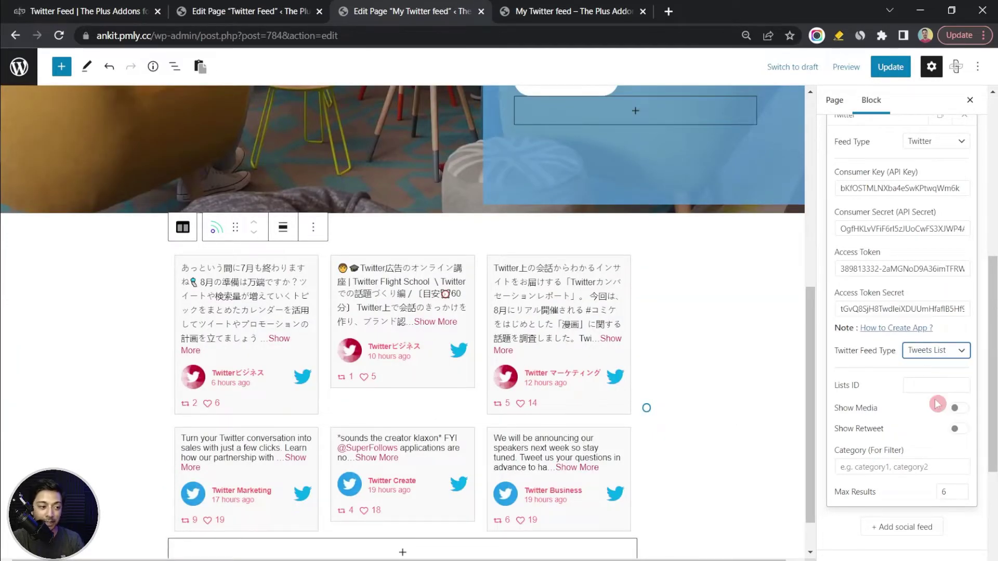
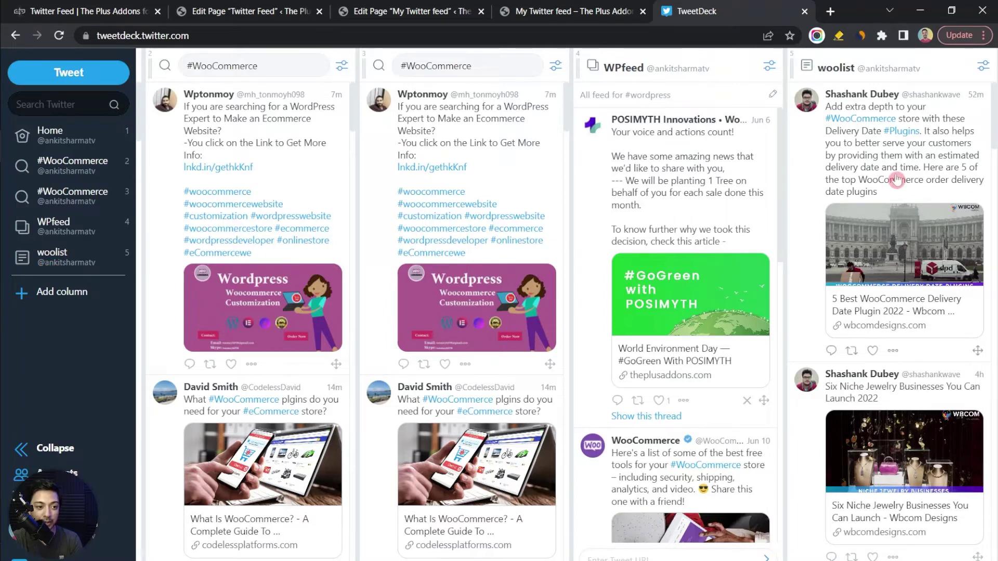
left_click(465, 368)
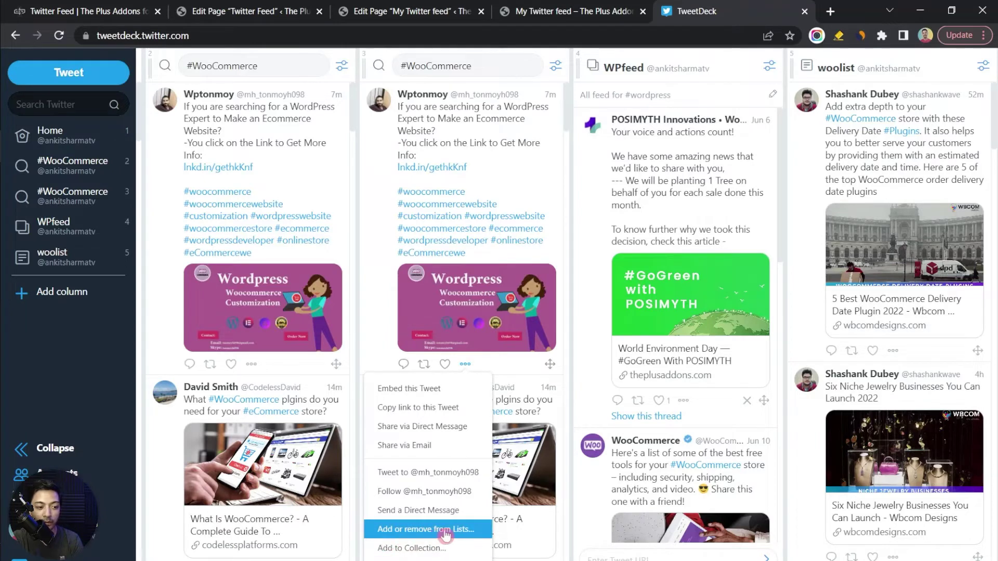
left_click(447, 535)
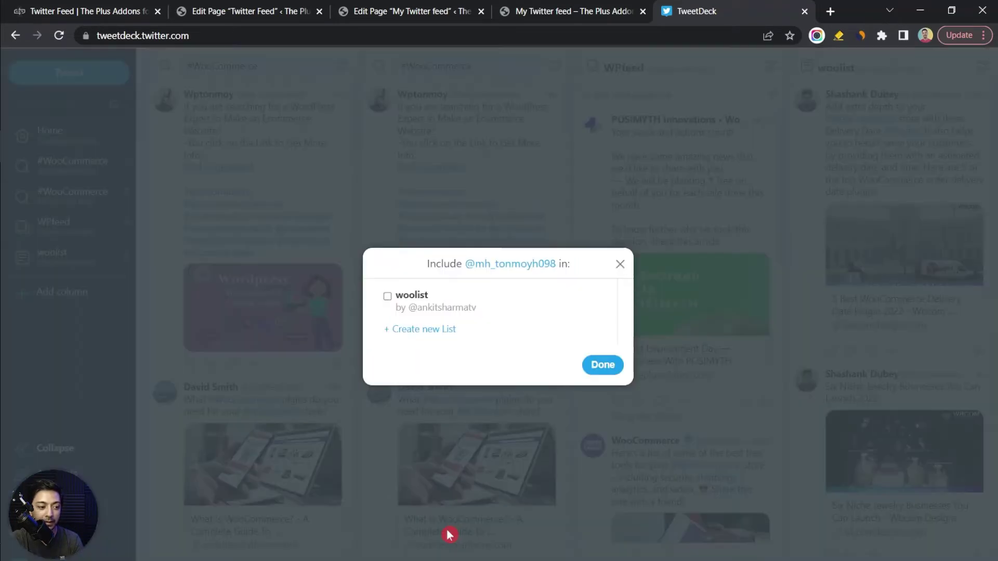
left_click(408, 302)
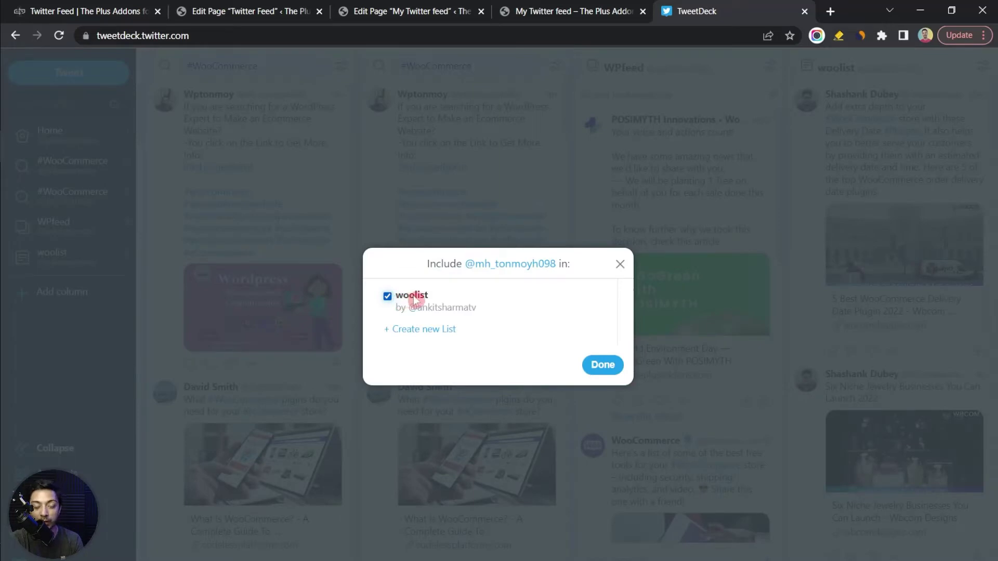
left_click(597, 368)
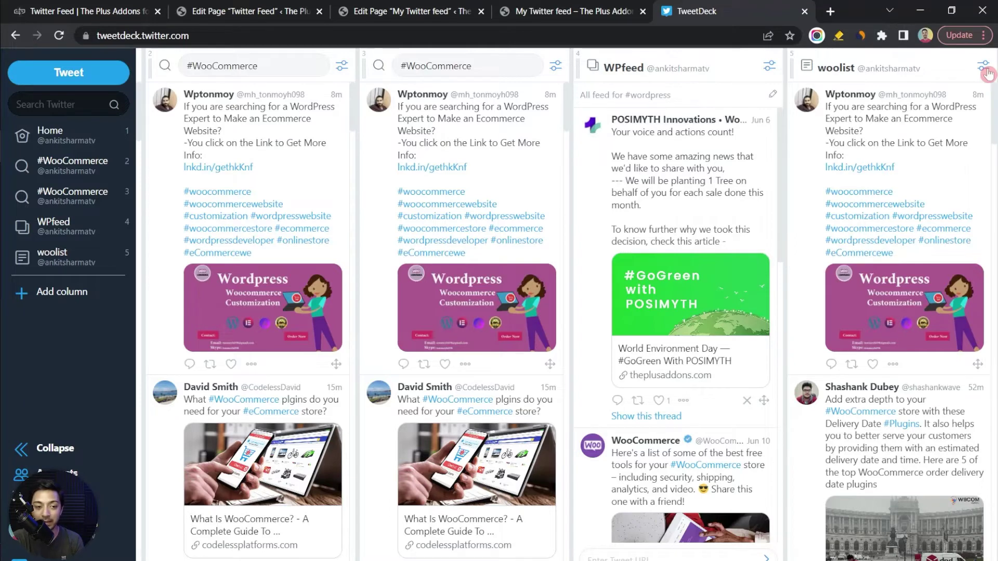
Open the embed timeline page for the woolist column.
left_click(984, 66)
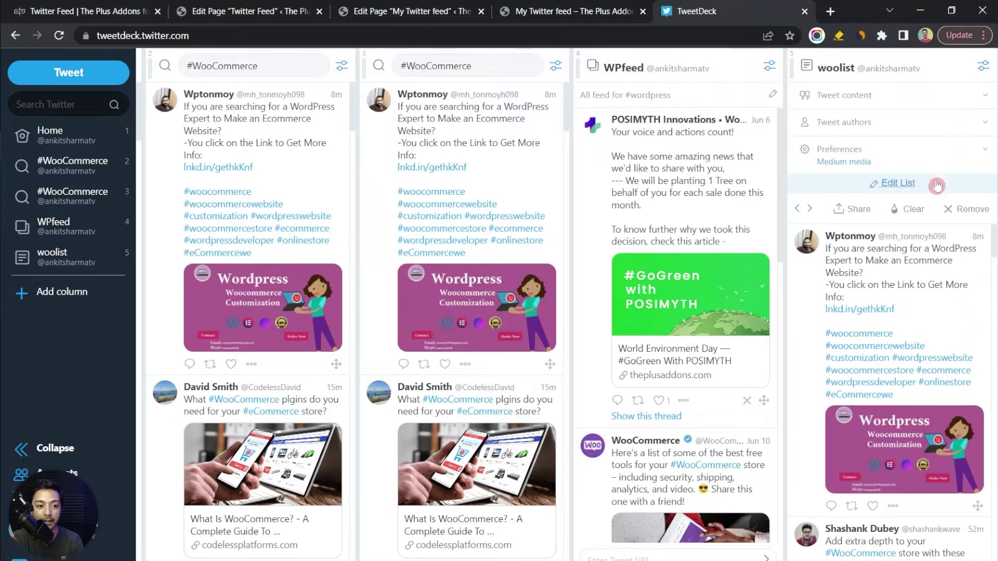
left_click(855, 210)
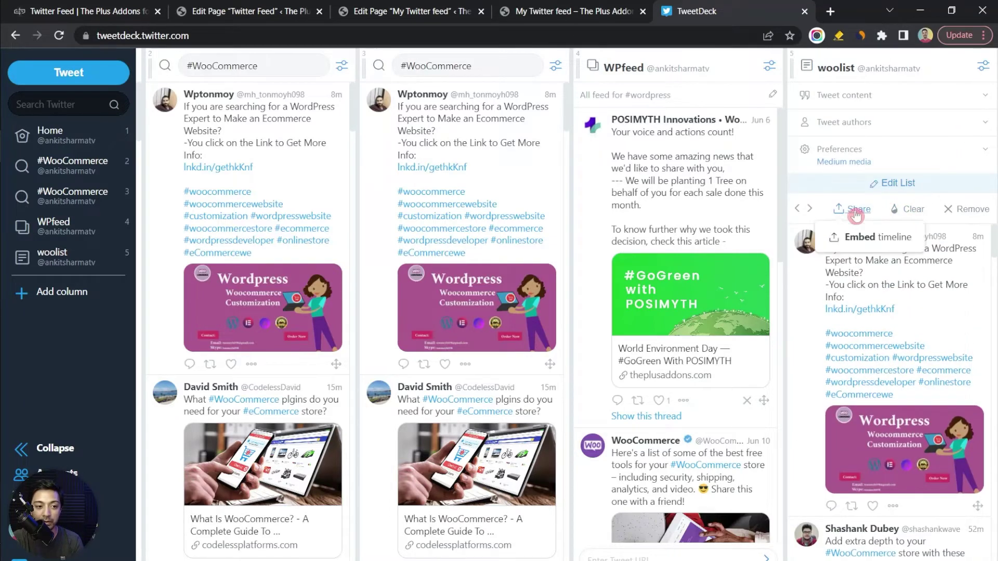
left_click(862, 242)
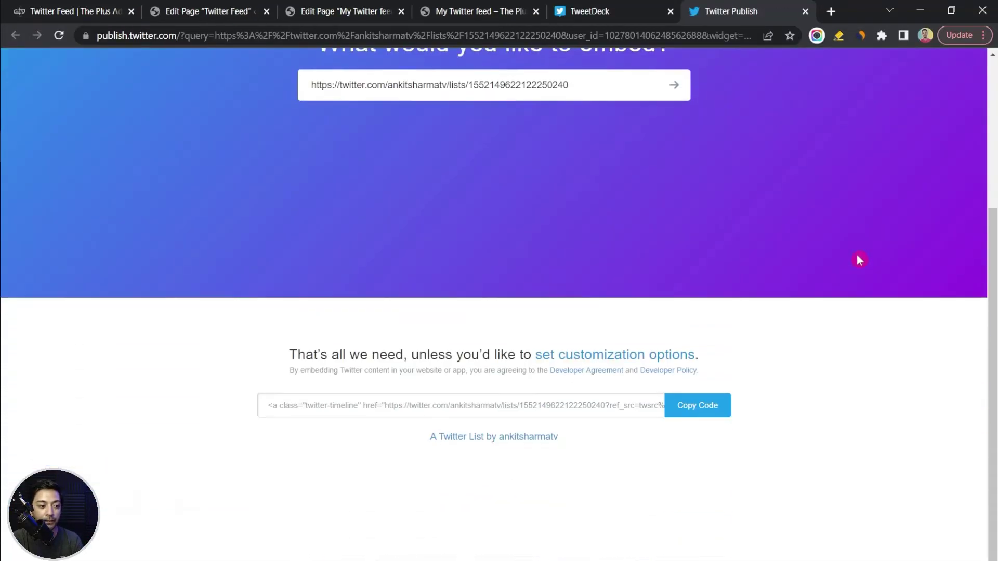
Select the woolist list ID in the embed URL and return to the My Twitter feed editor.
scroll(880, 417, "up", 8)
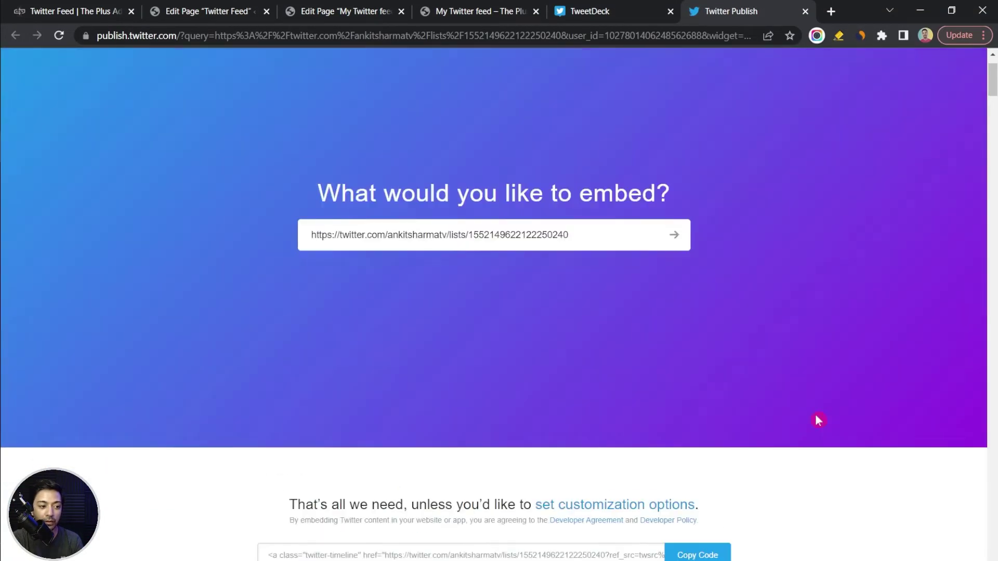
scroll(818, 420, "up", 2)
double_click(482, 303)
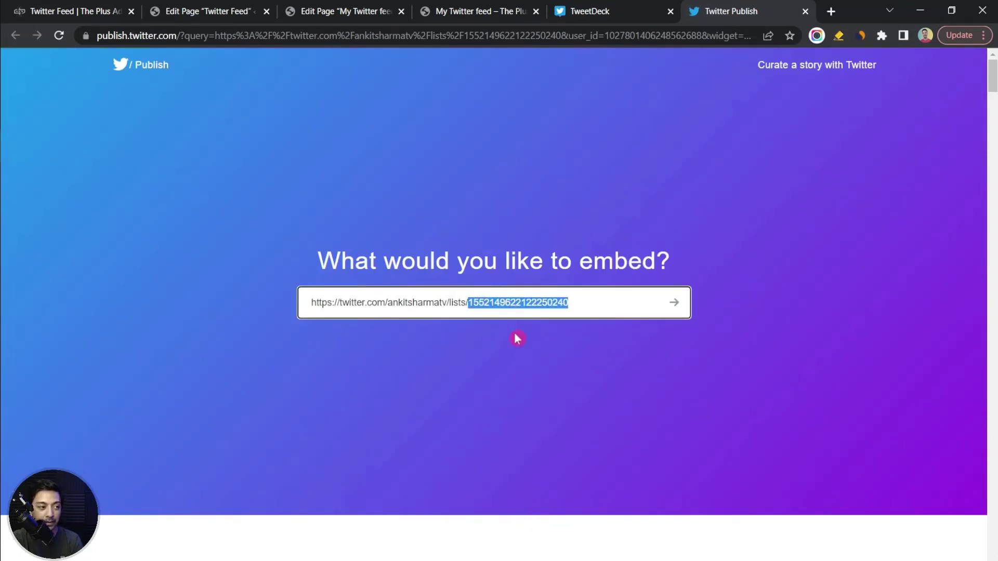
left_click(483, 11)
left_click(364, 11)
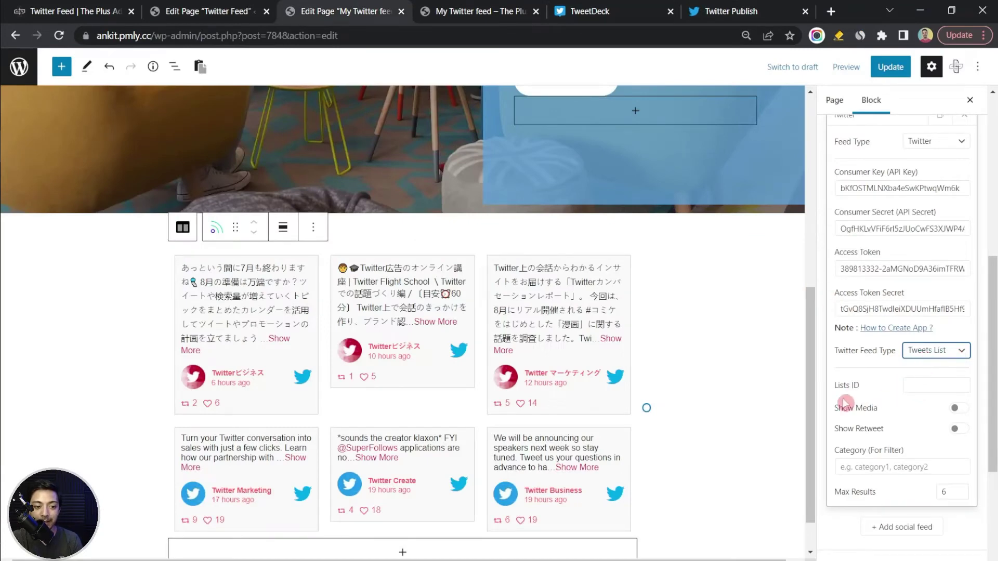
Enter the woolist ID as Lists ID and turn on Show Media and Show Retweet.
left_click(915, 386)
left_click(945, 412)
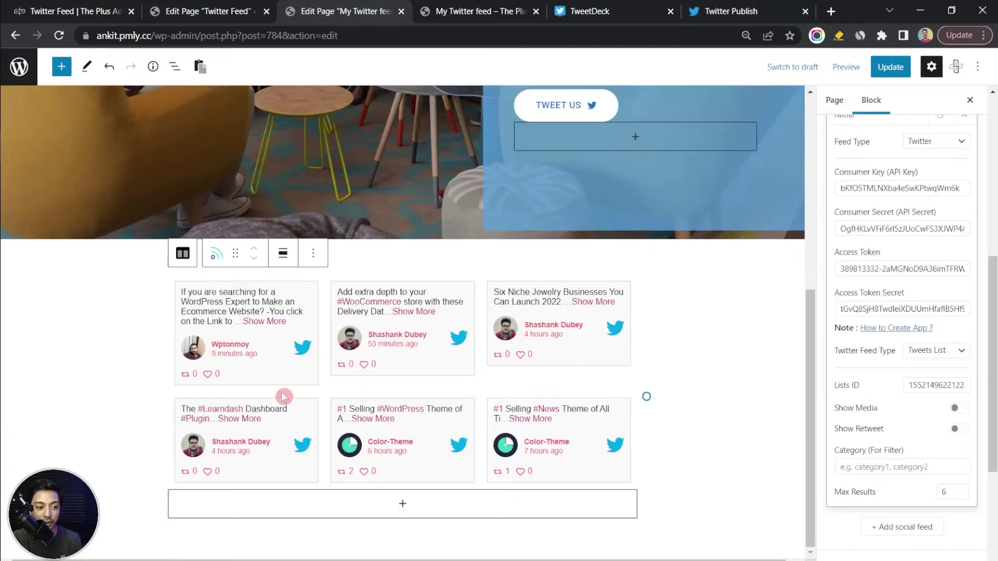
left_click(959, 411)
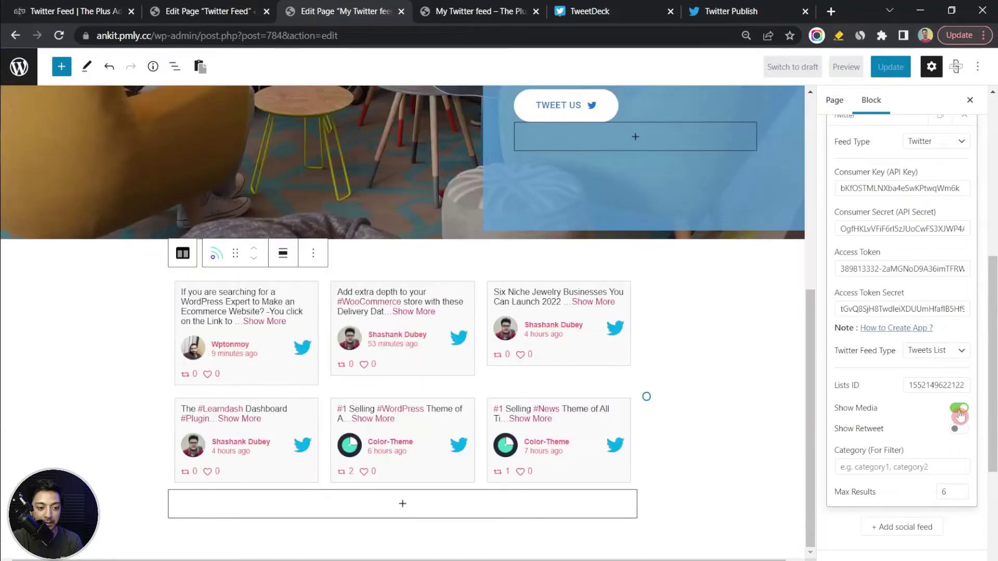
scroll(543, 366, "down", 1)
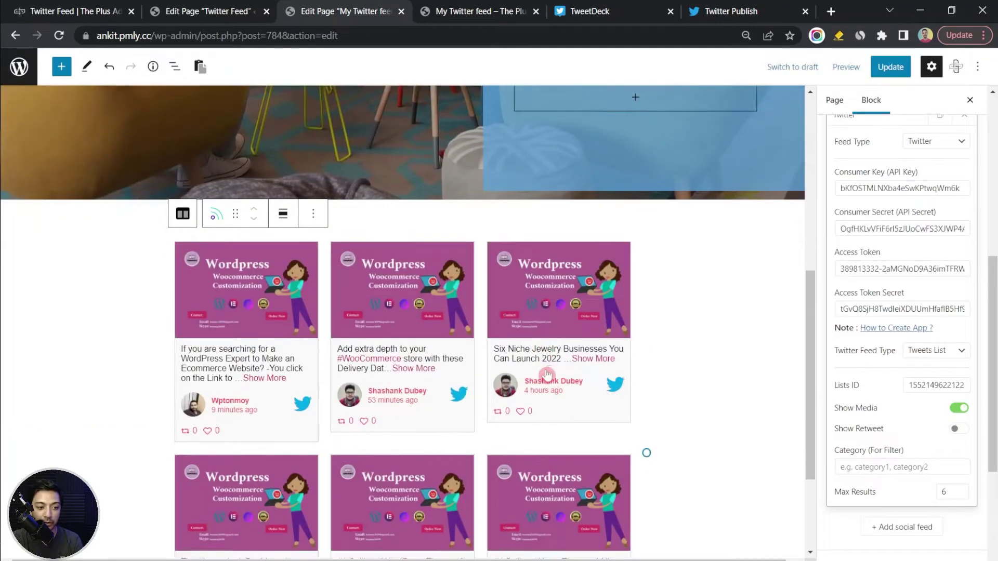
left_click(845, 437)
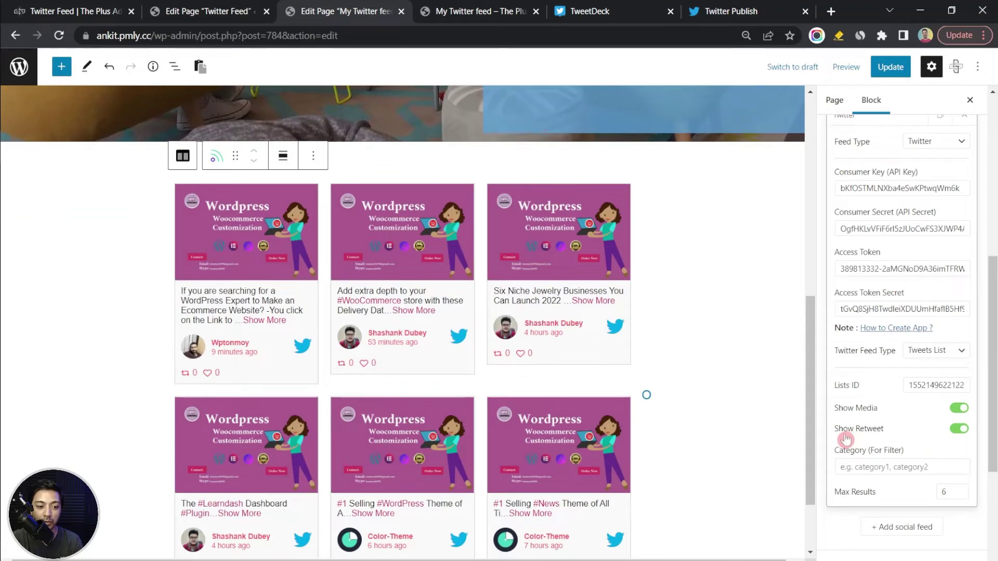
Change the Twitter Feed Type to Tweets Collection and return to TweetDeck for its ID.
left_click(951, 351)
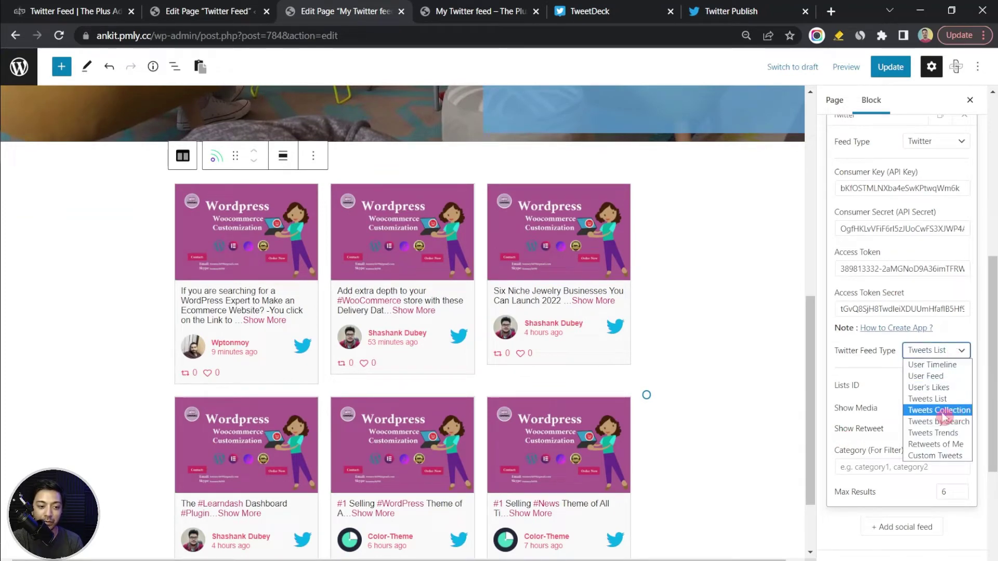
left_click(933, 411)
left_click(896, 385)
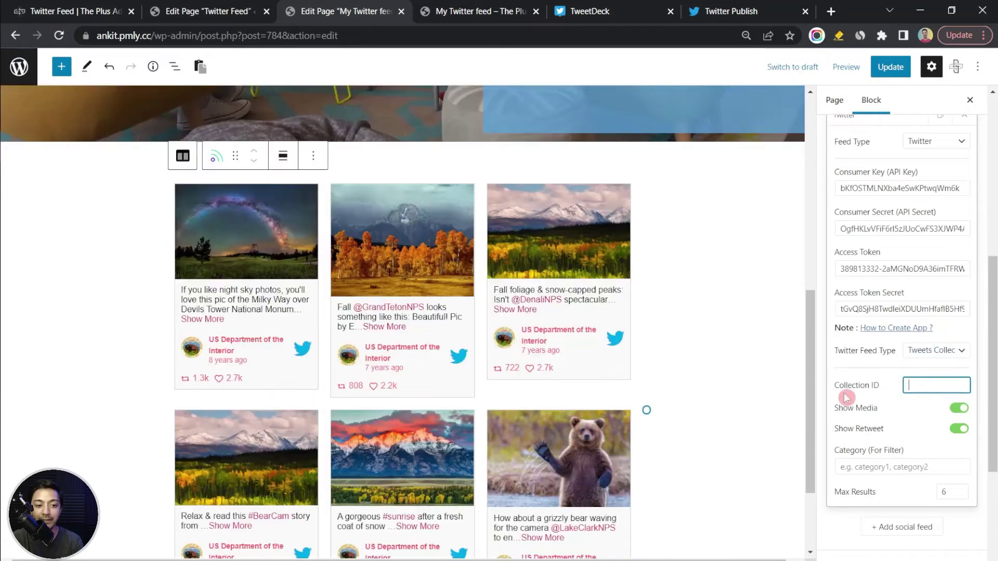
left_click(702, 7)
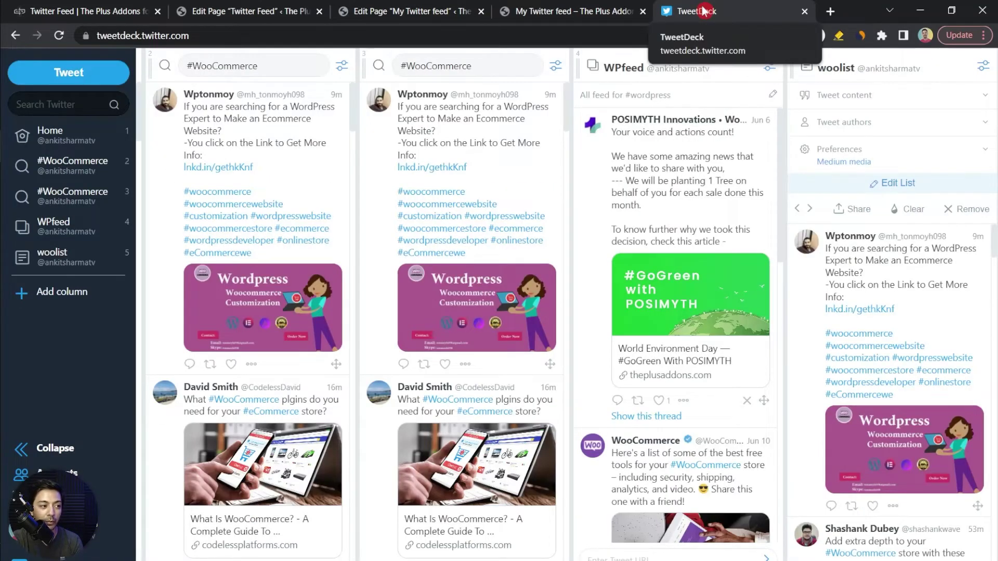
Open the WPfeed collection's embed page, select its ID in the URL, and return to WordPress.
left_click(76, 237)
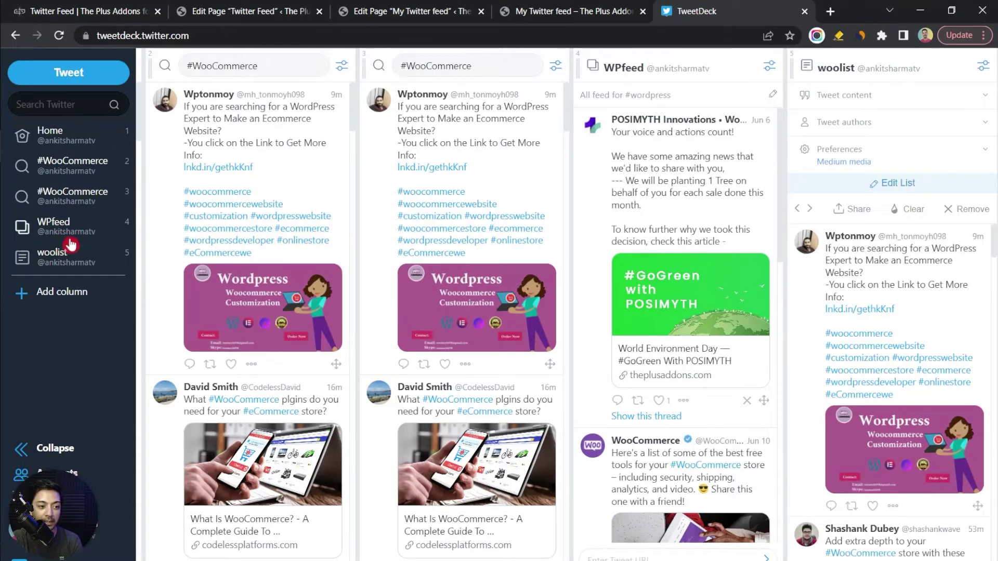
left_click(770, 73)
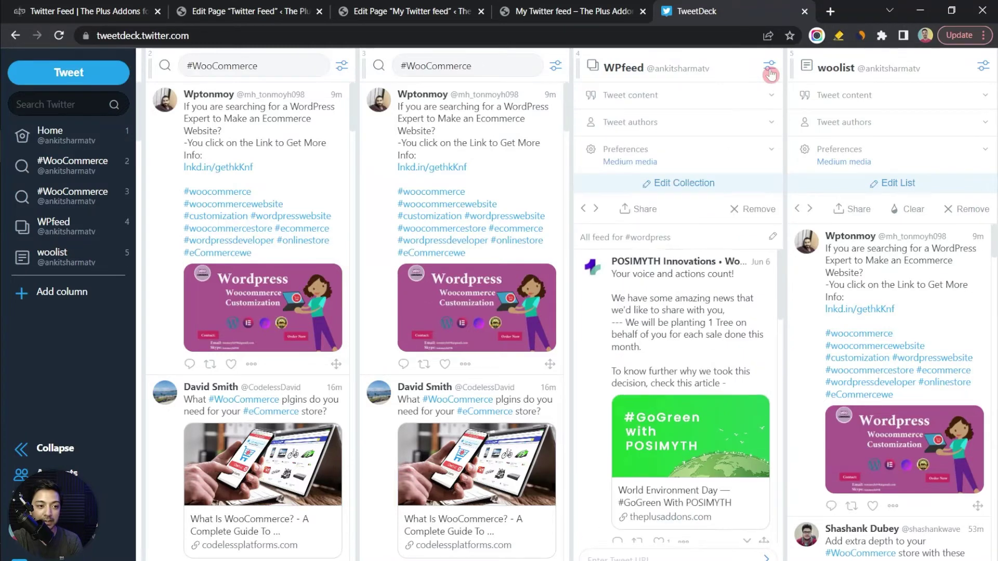
left_click(628, 211)
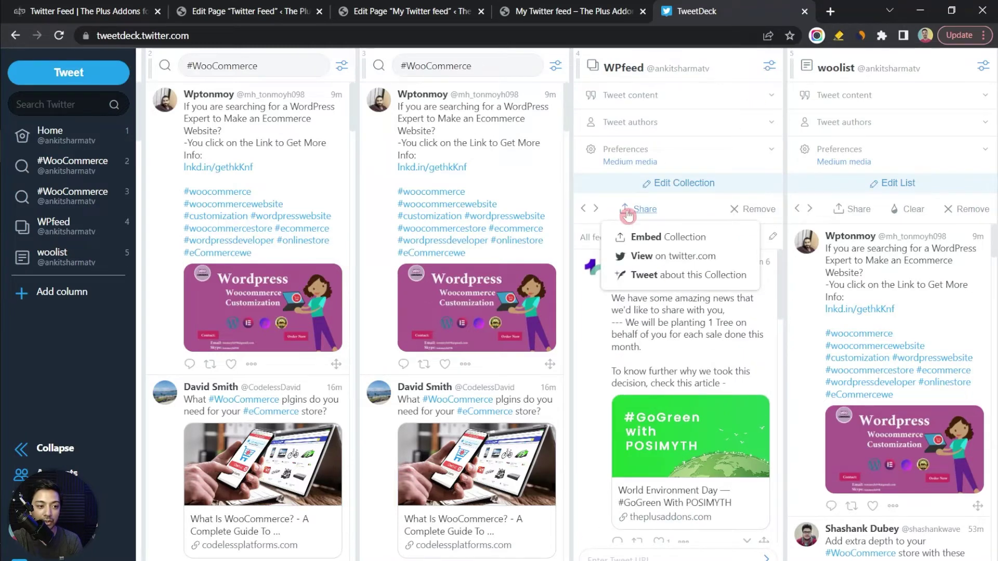
left_click(641, 237)
double_click(537, 304)
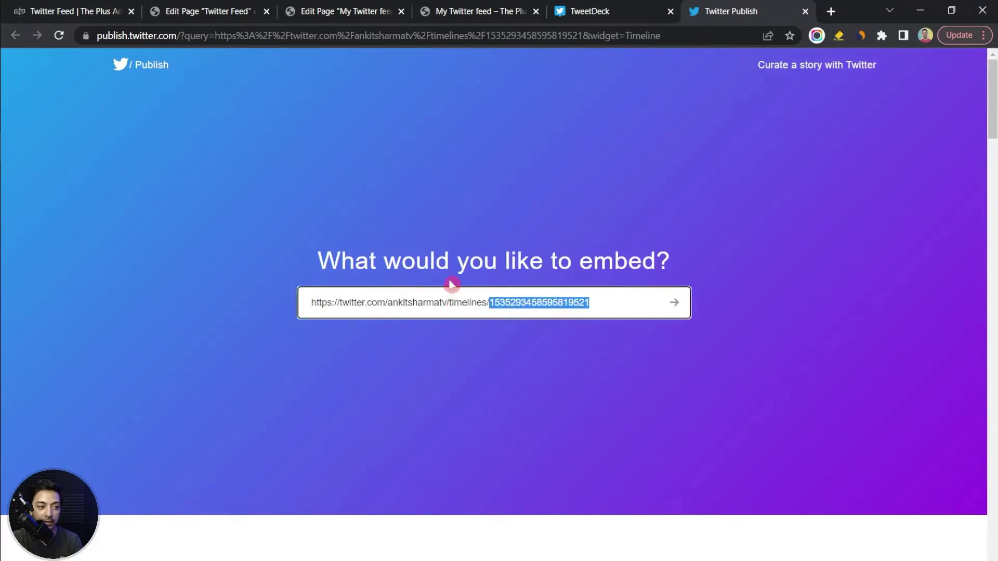
left_click(343, 11)
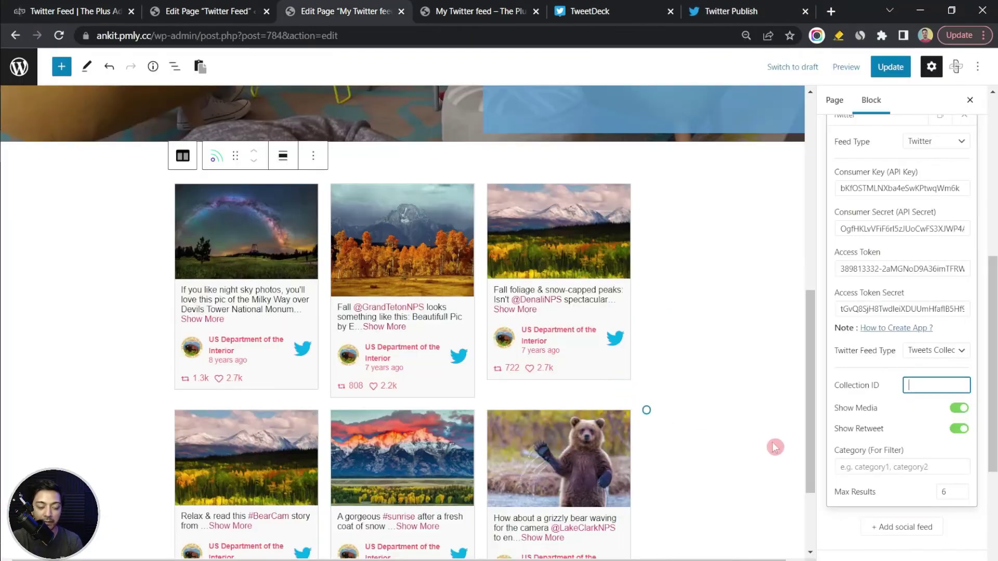
Paste the Collection ID, then switch the feed to Tweets by Search for 'gutenberg'.
key("ctrl+v")
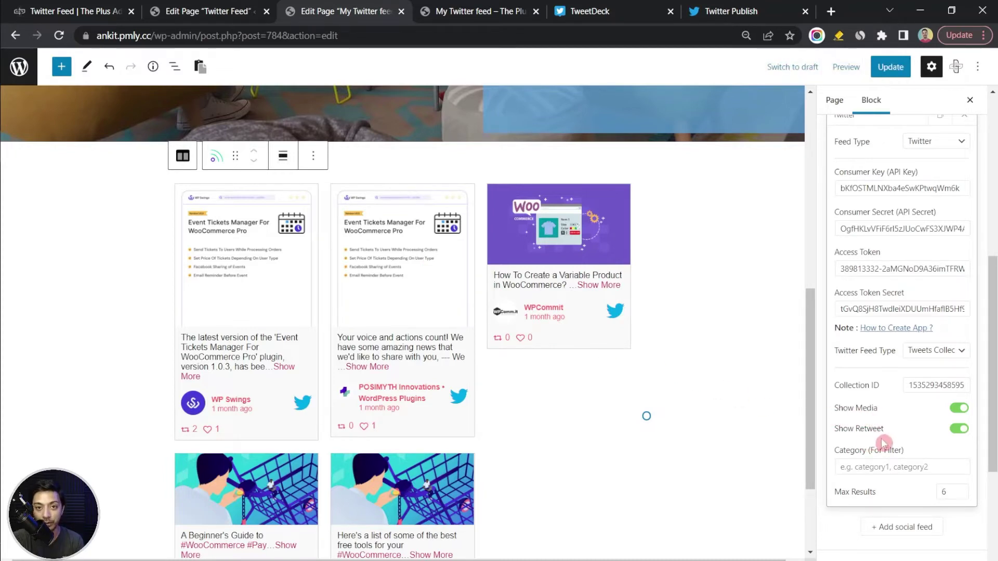
left_click(935, 350)
left_click(938, 421)
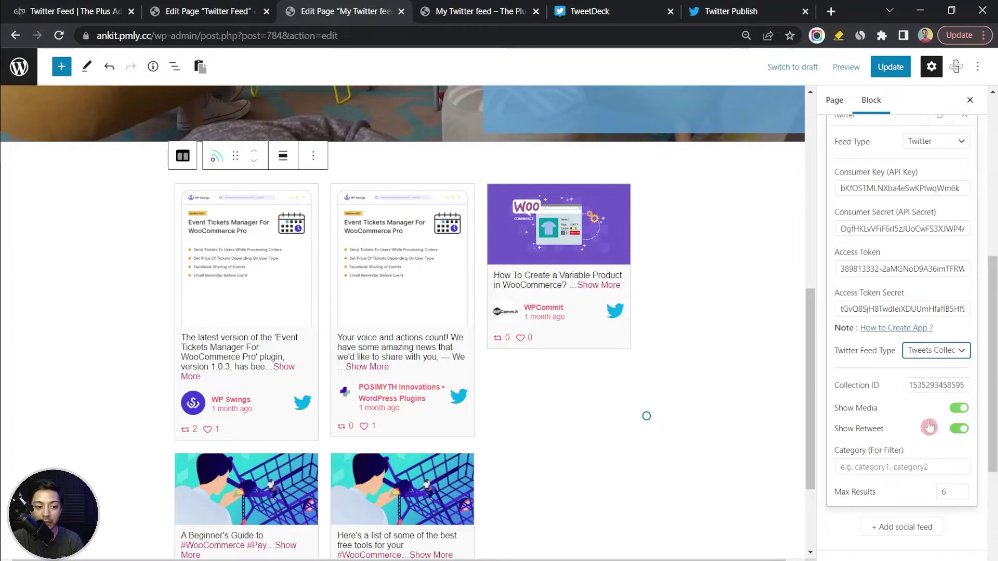
left_click(927, 385)
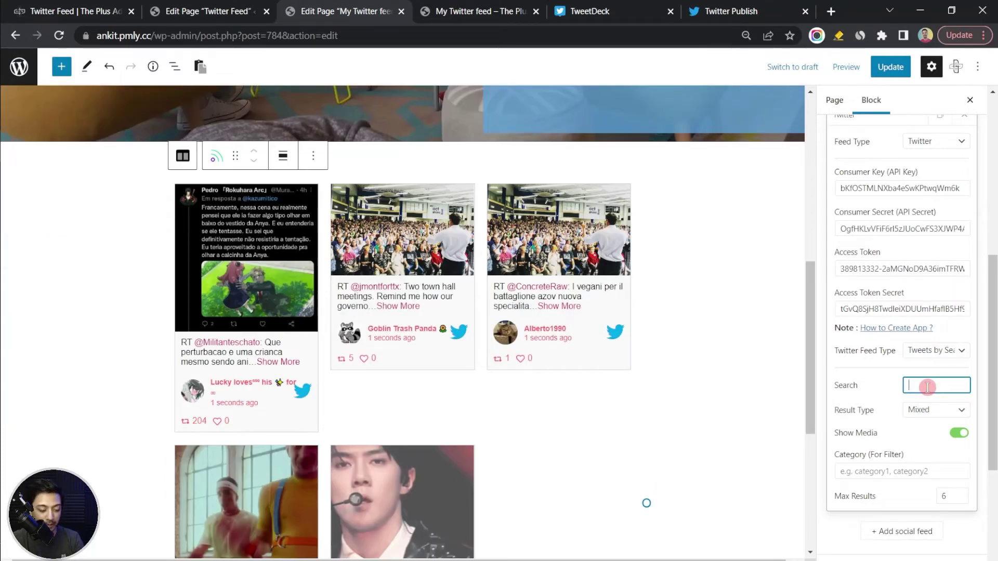
type("gutenberg")
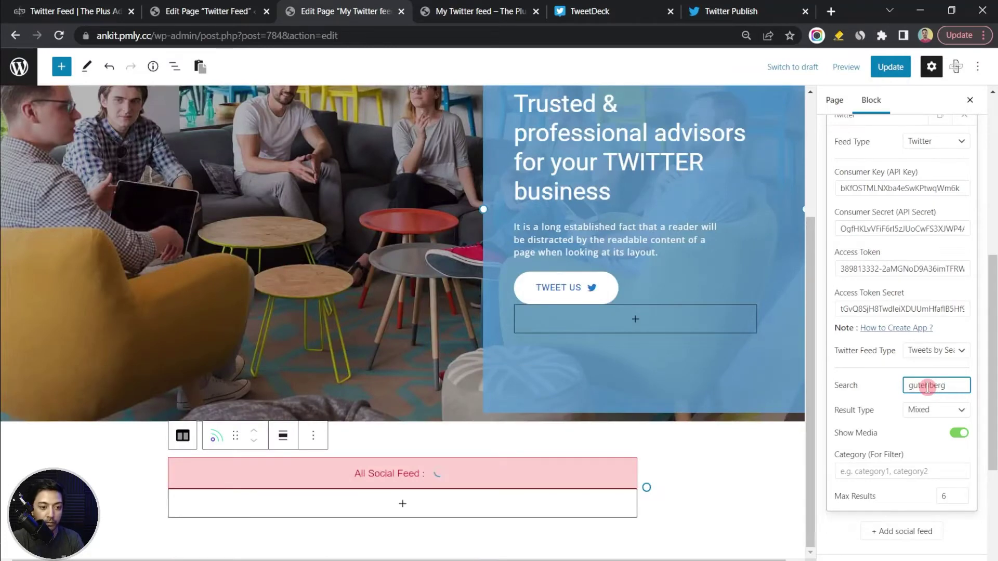
key("Tab")
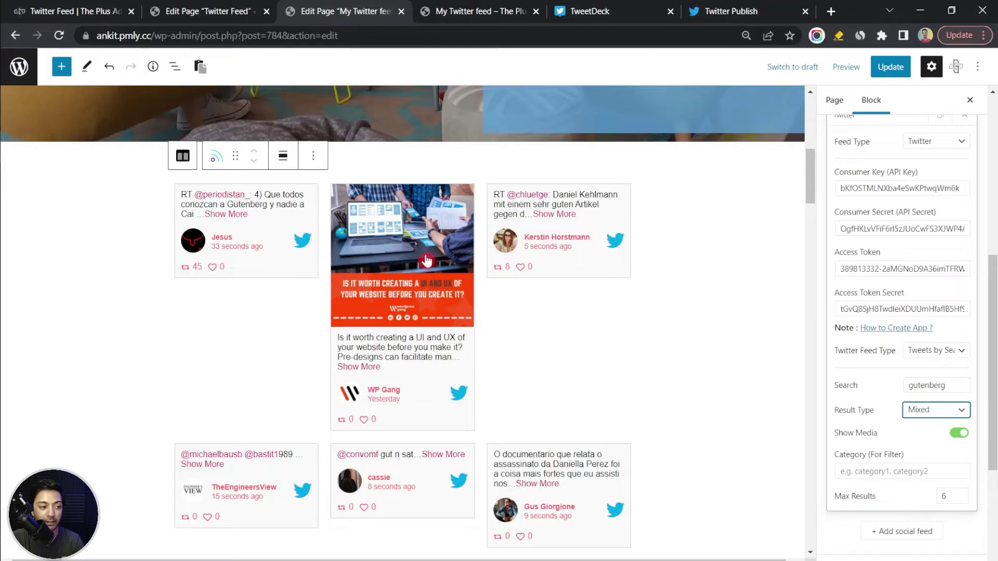
Try Recent then Popular result types, then change the feed type to Tweets Trends.
left_click(866, 419)
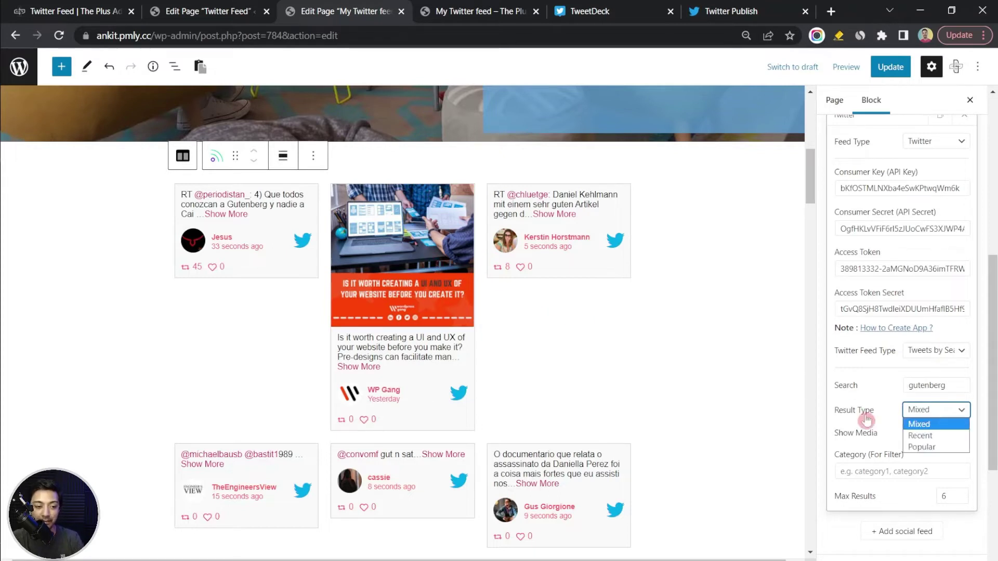
left_click(944, 439)
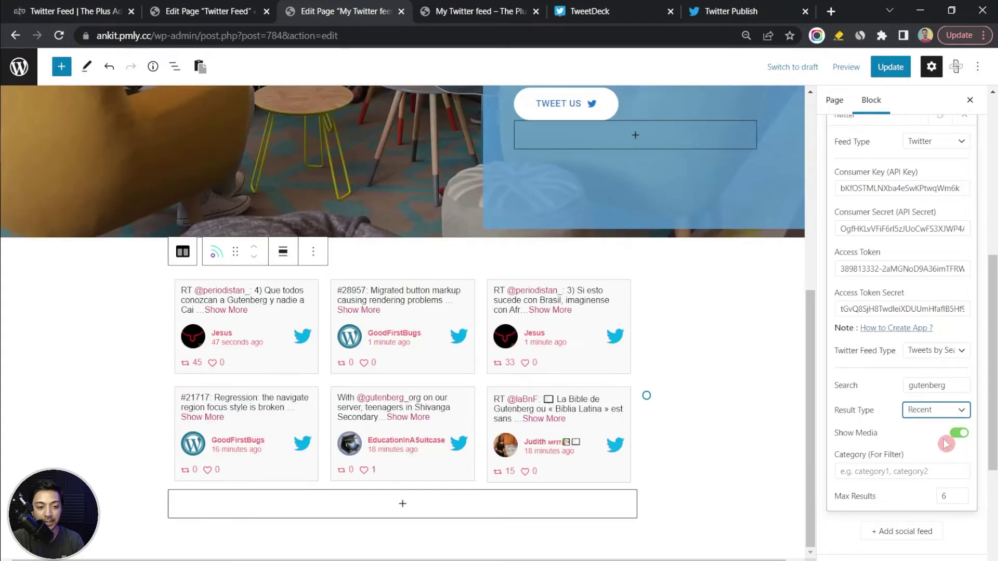
left_click(936, 412)
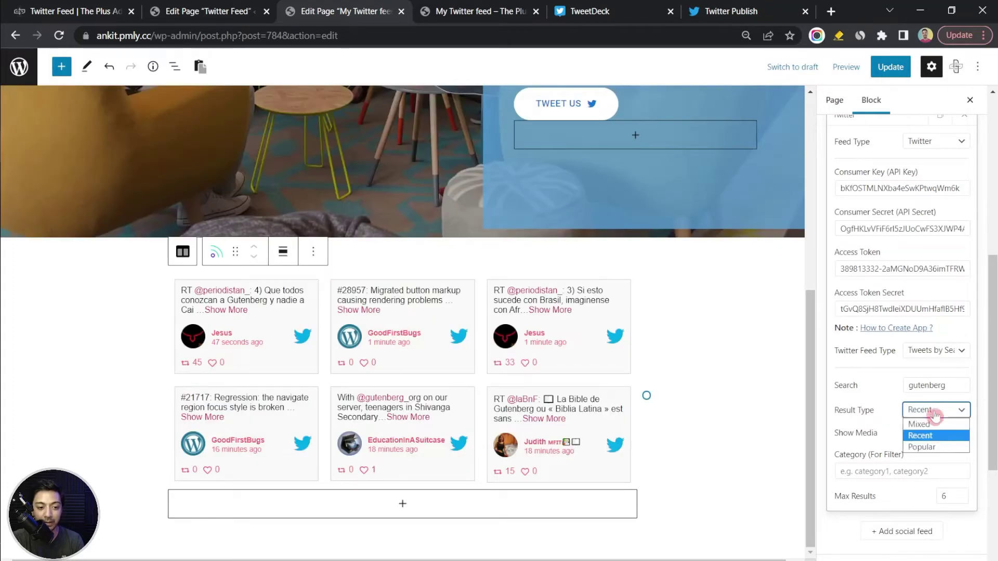
left_click(930, 447)
left_click(936, 350)
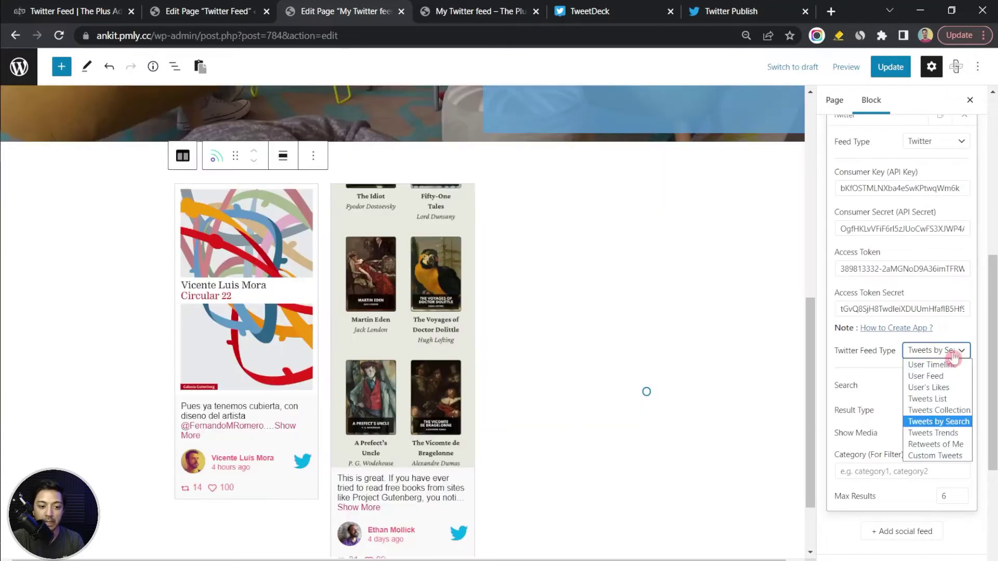
left_click(949, 437)
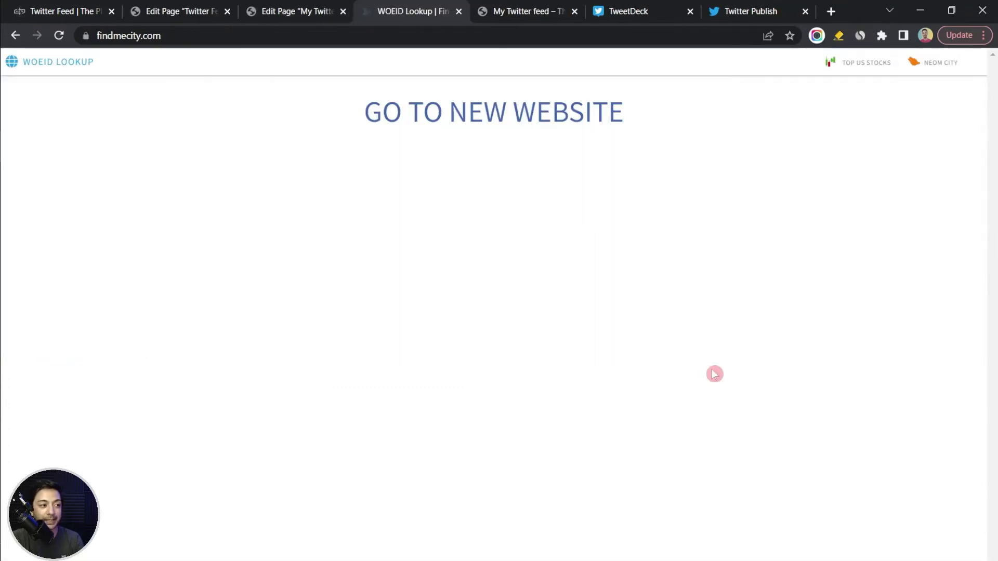
On the new WOEID Lookup site, list North America and select New York's WOEID 2459115.
left_click(511, 111)
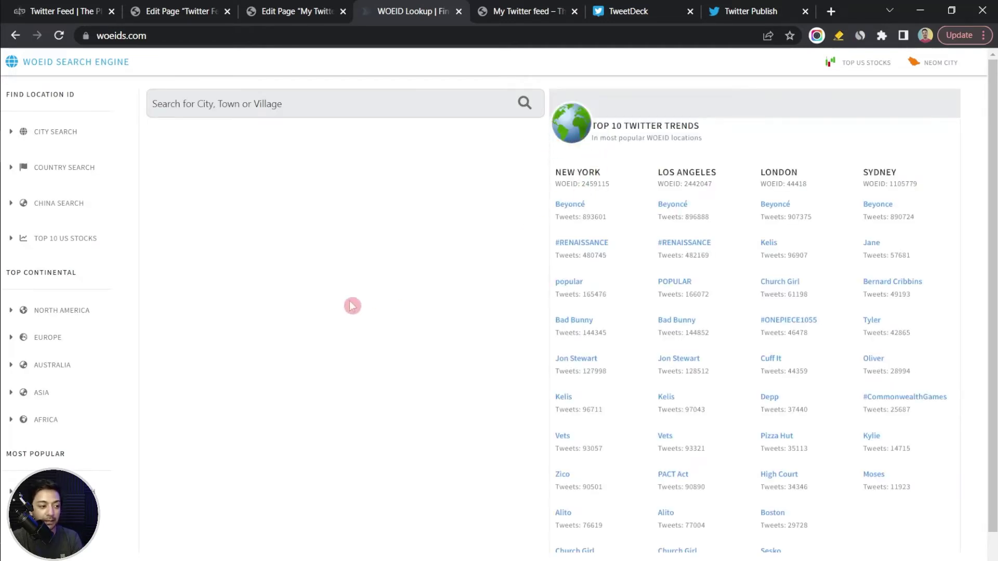
left_click(86, 318)
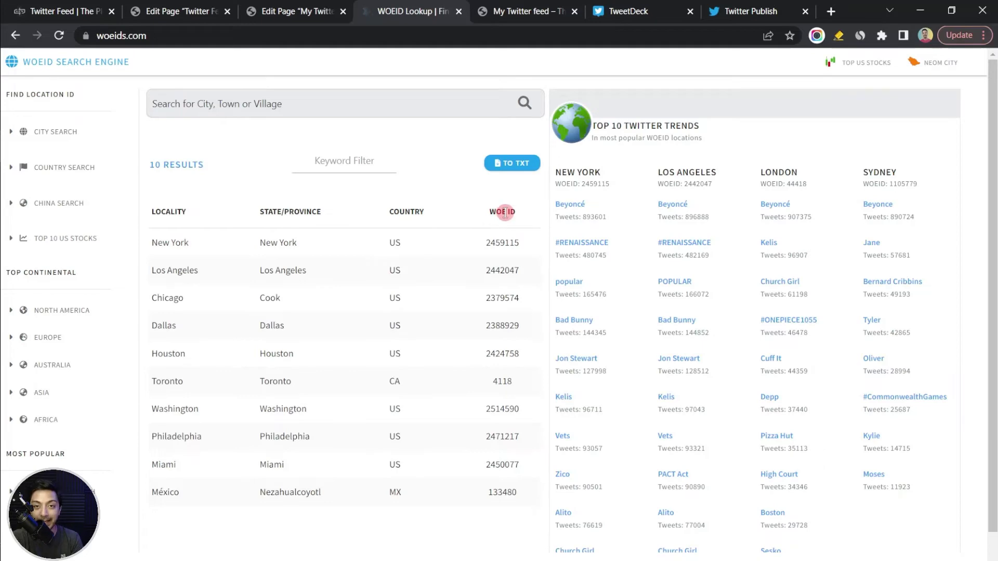
double_click(502, 241)
key("ctrl+c")
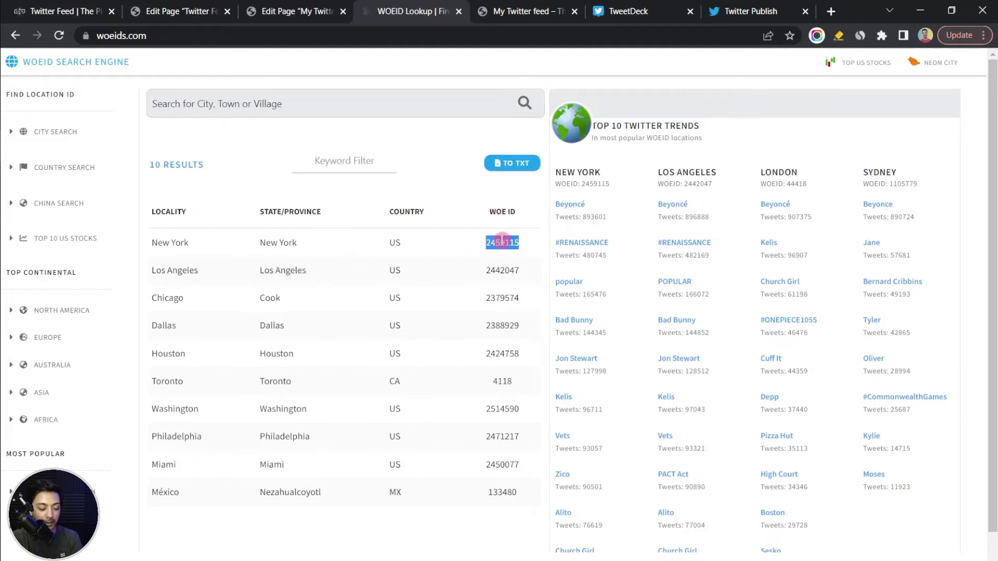
left_click(320, 8)
Paste WOEID 2459115 into WOEID Code, then try the Retweets of Me feed type.
left_click(941, 381)
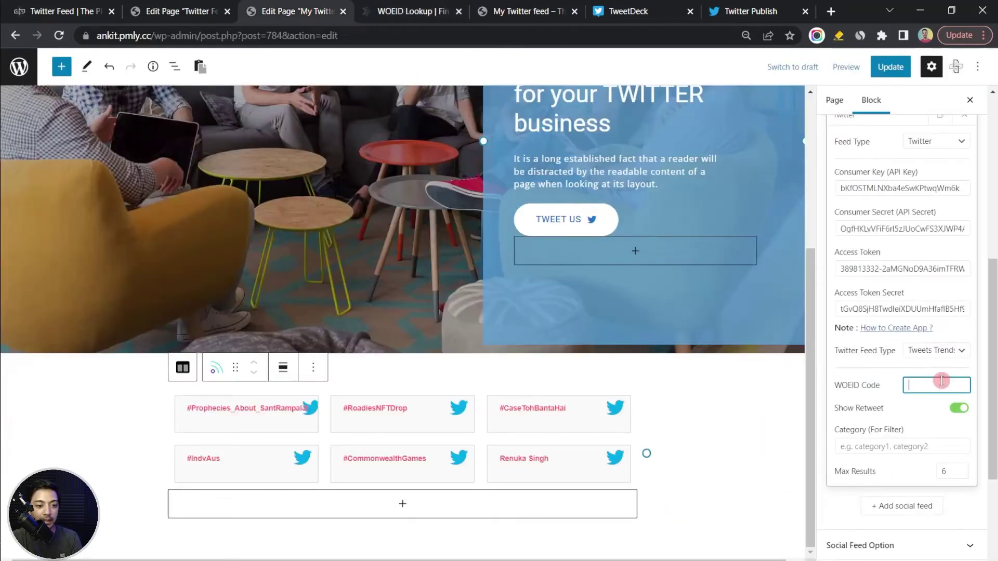
key("ctrl+v")
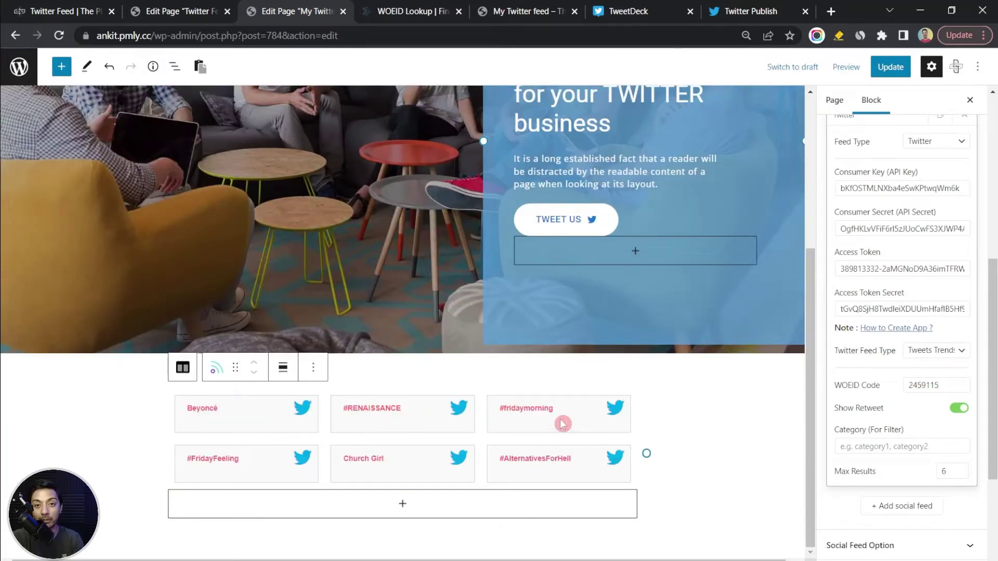
left_click(933, 350)
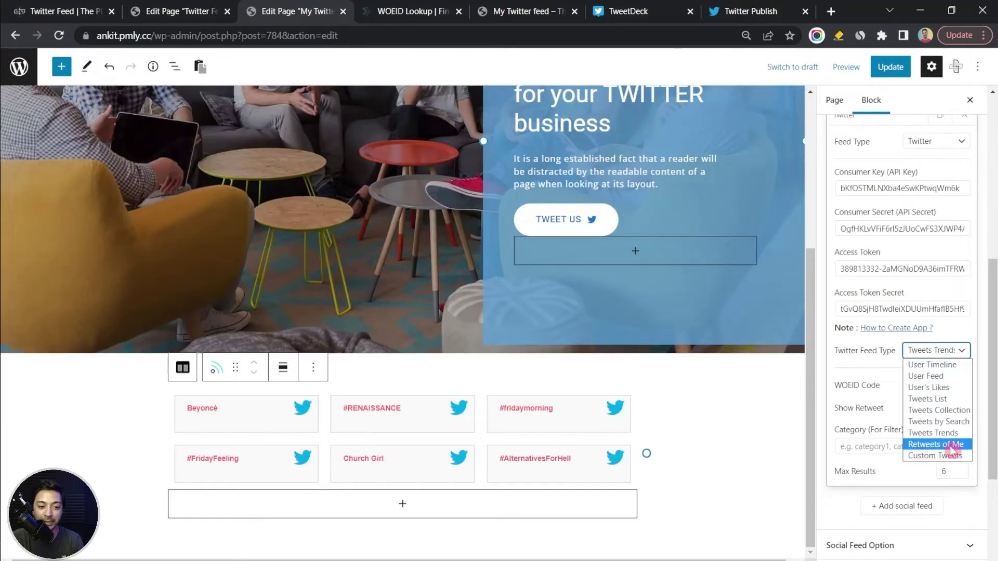
left_click(932, 444)
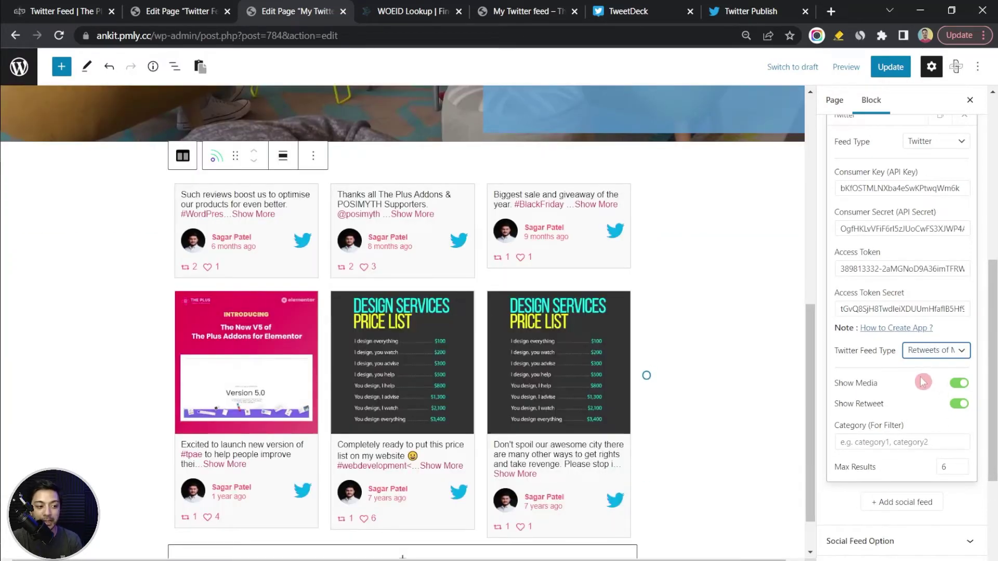
Switch the feed type to Custom Tweets and copy the tweet's status ID from its URL.
left_click(936, 351)
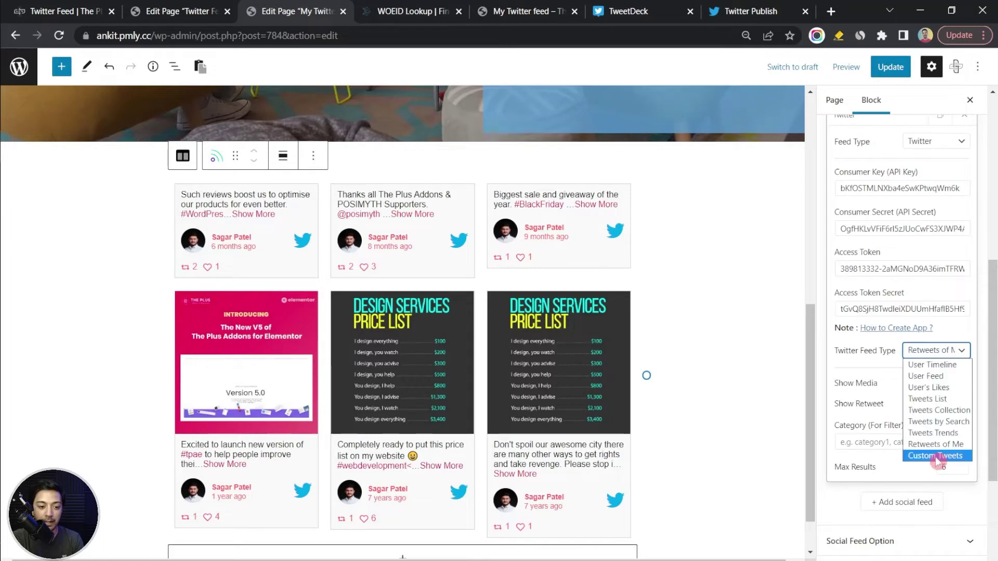
left_click(930, 453)
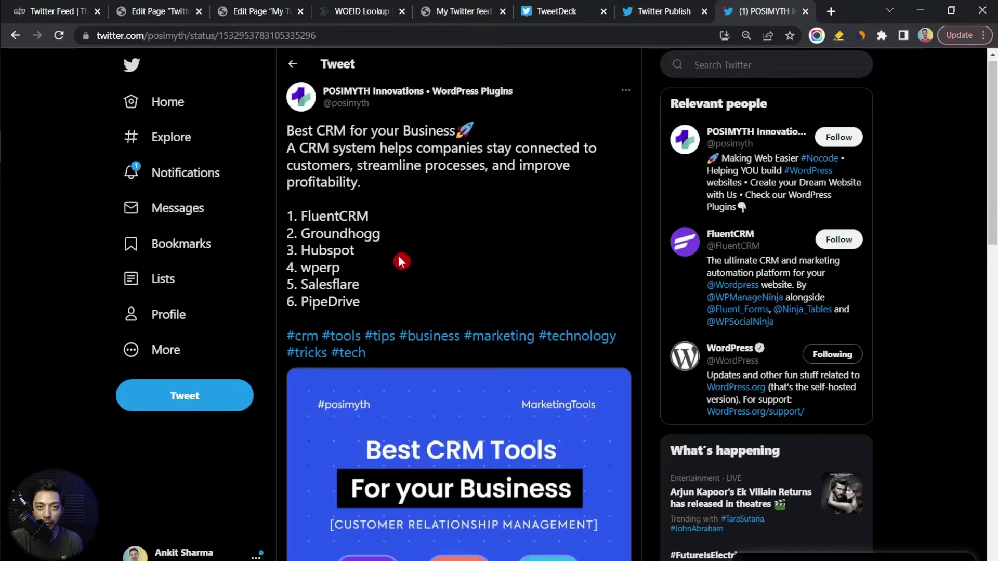
double_click(260, 36)
key("ctrl+c")
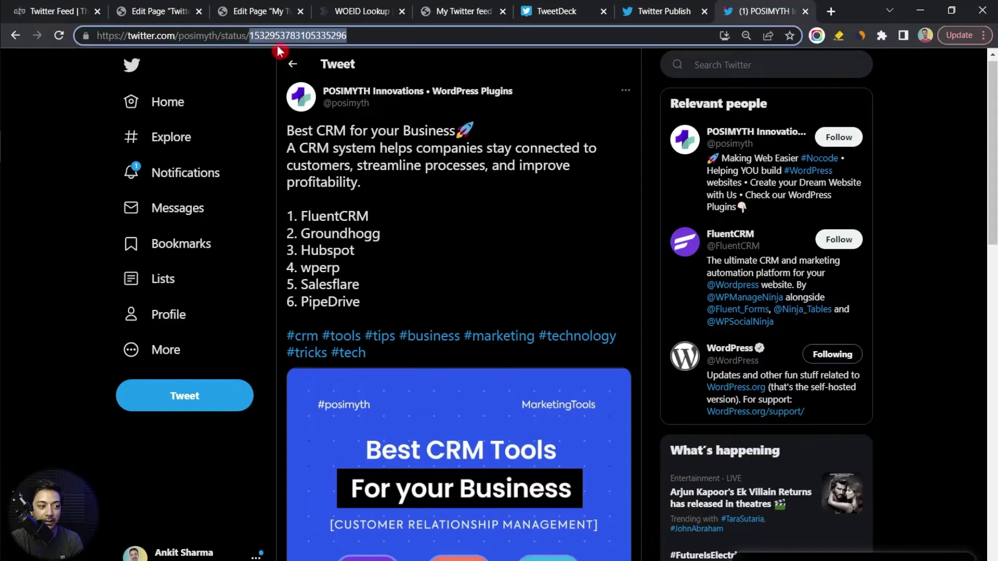
key("ctrl+3")
Paste the tweet ID into Tweet ID, then change the feed type to User Feed.
left_click(920, 411)
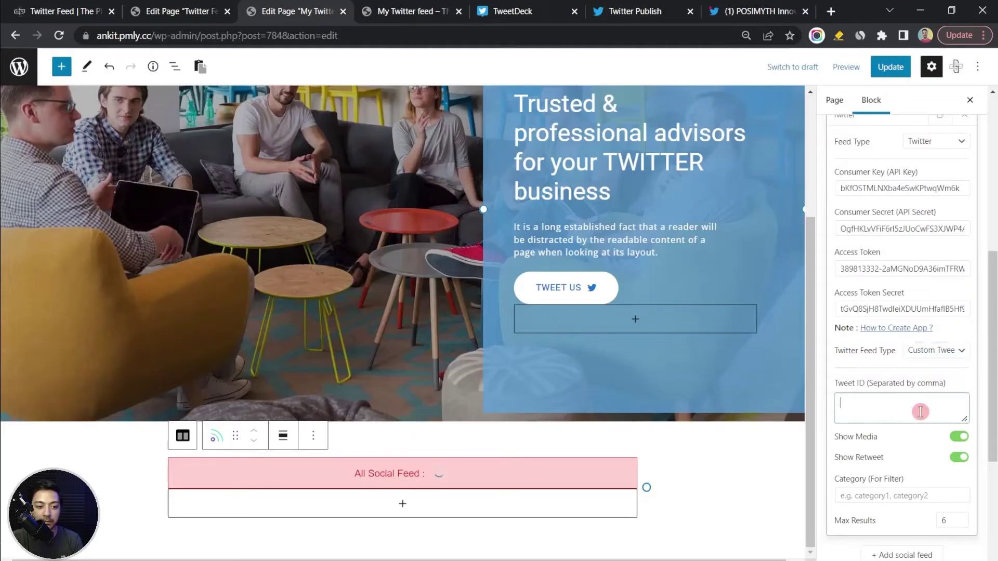
key("ctrl+v")
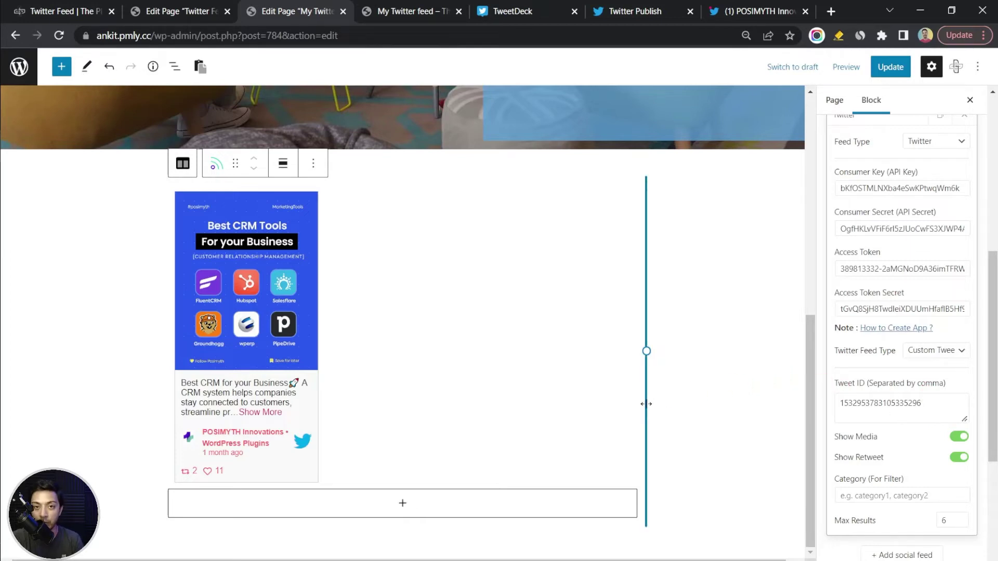
left_click(930, 351)
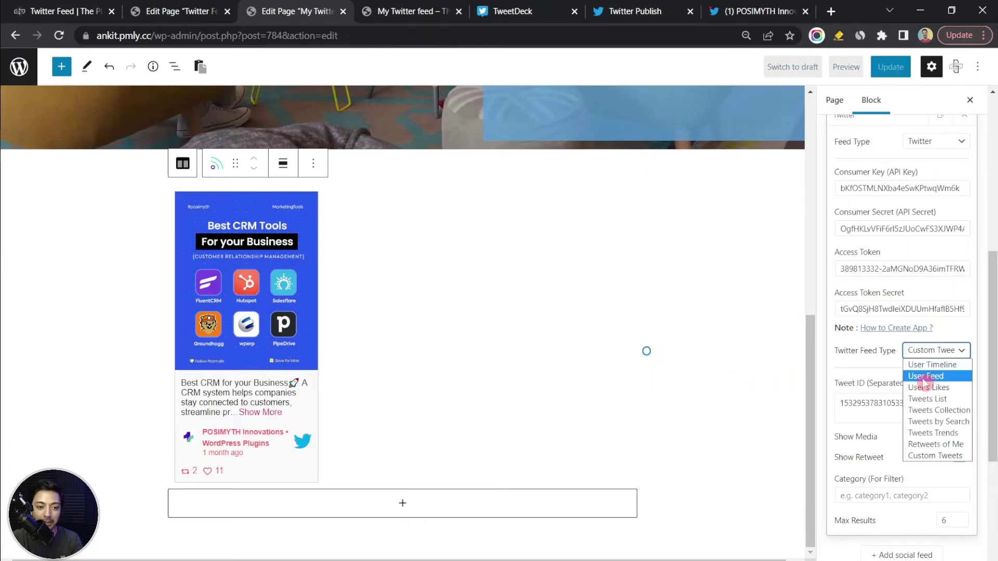
left_click(924, 379)
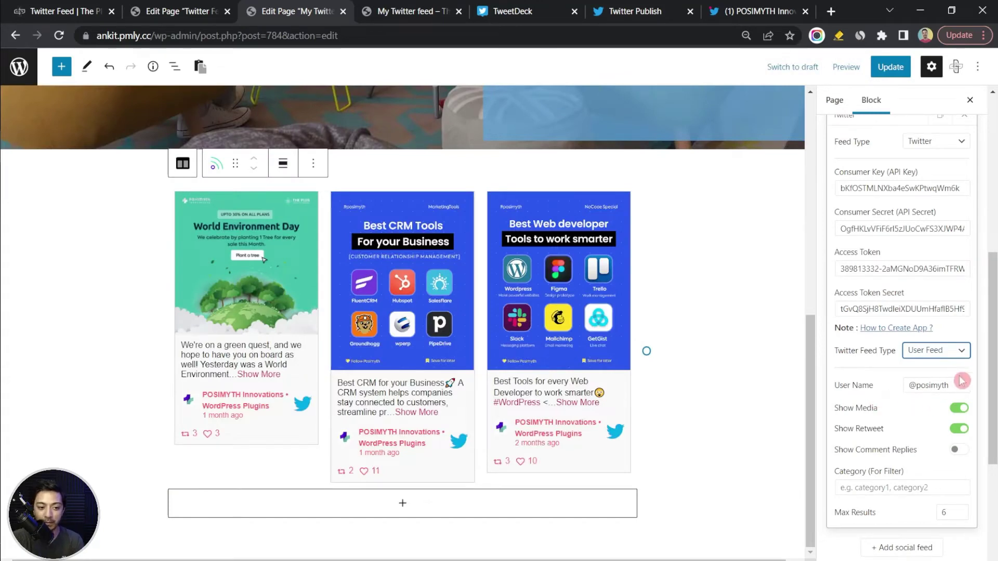
Set the feed's Category (For Filter) to 'Twitter'.
left_click(894, 488)
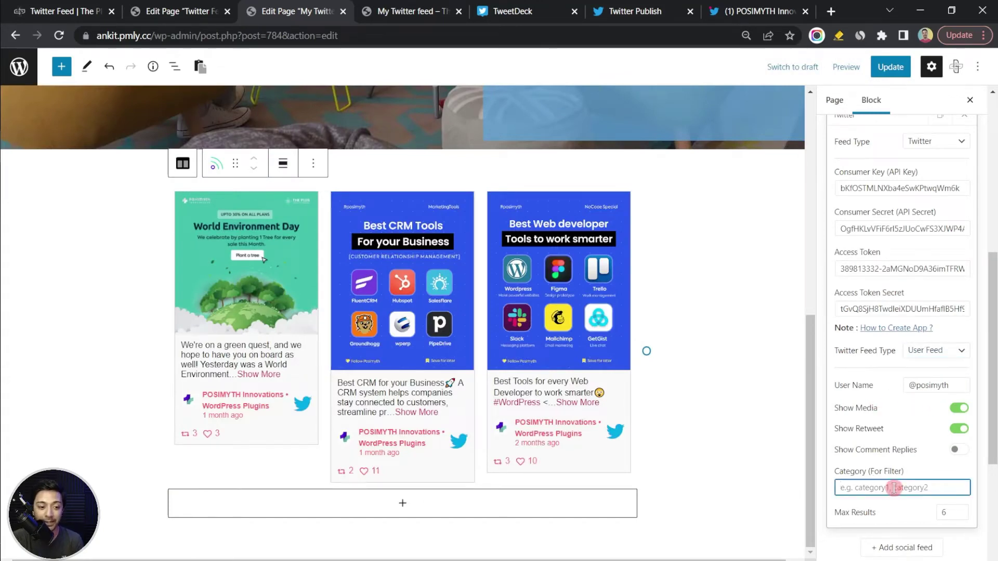
type("Twitter")
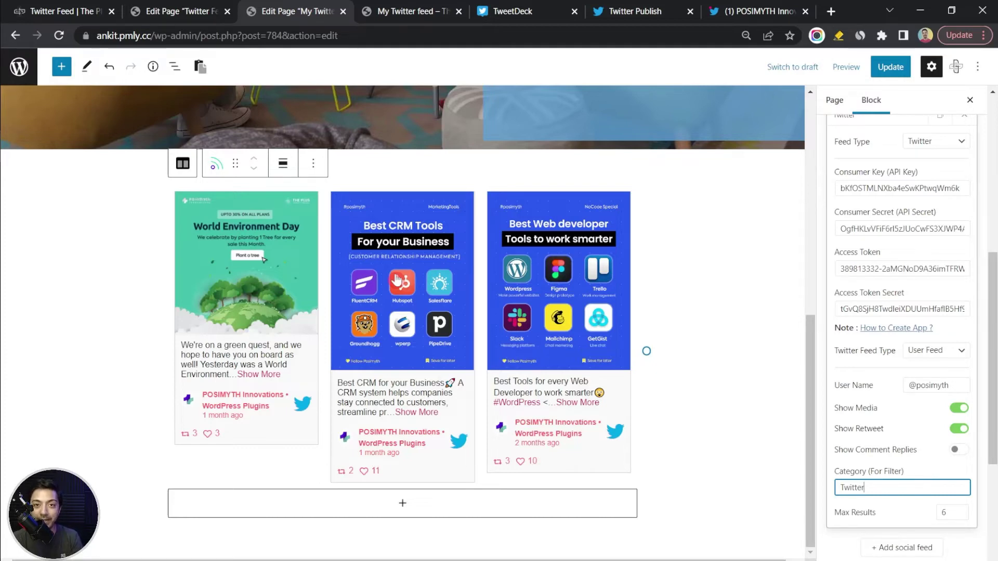
left_click(923, 408)
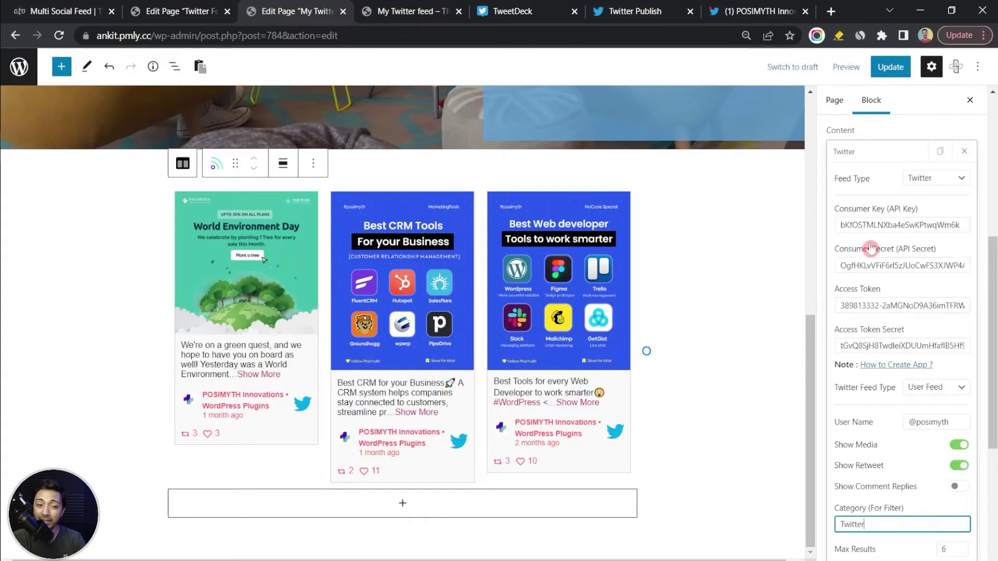
scroll(877, 260, "down", 4)
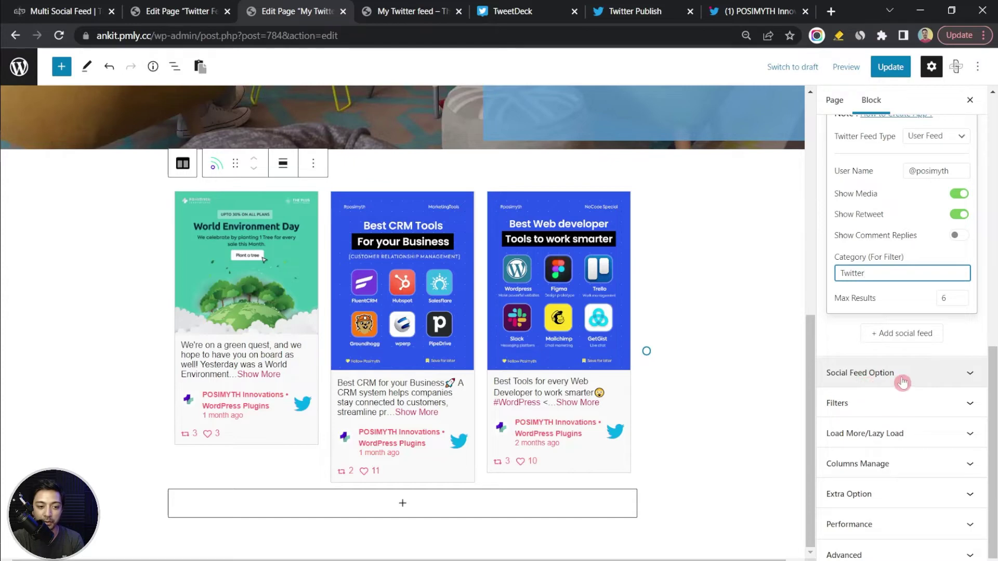
Expand Social Feed Option and toggle the backend preview off and back on.
left_click(860, 382)
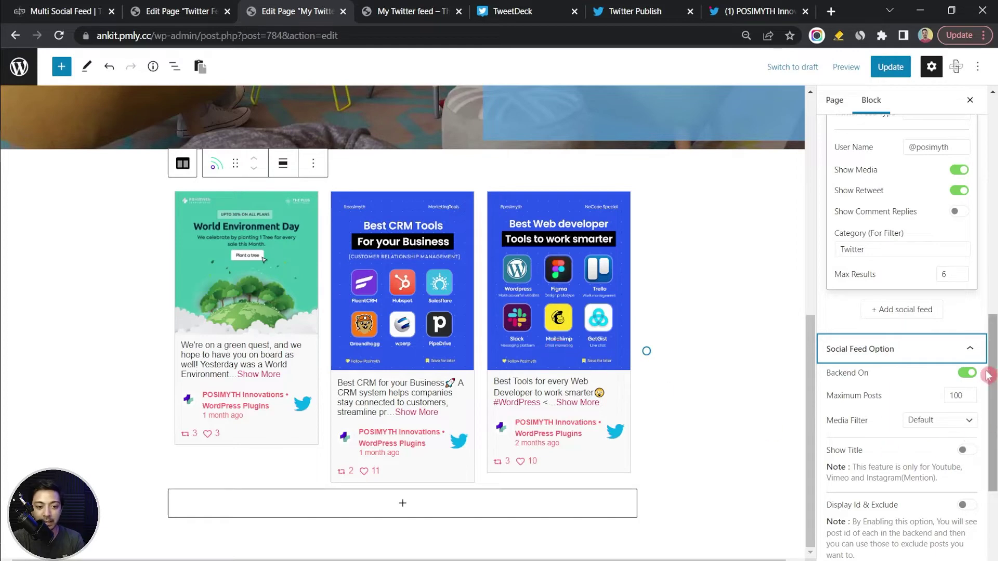
left_click(967, 372)
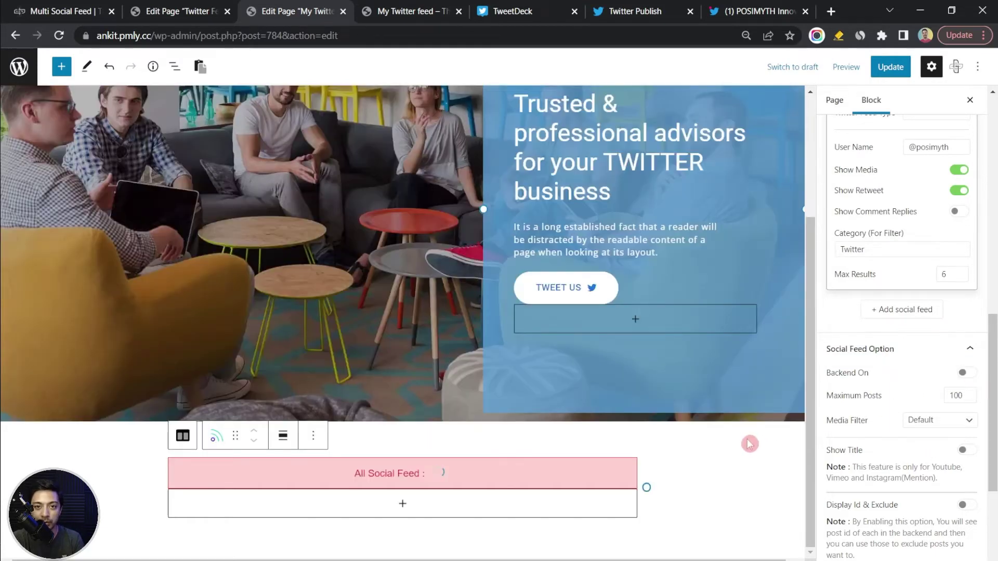
left_click(971, 375)
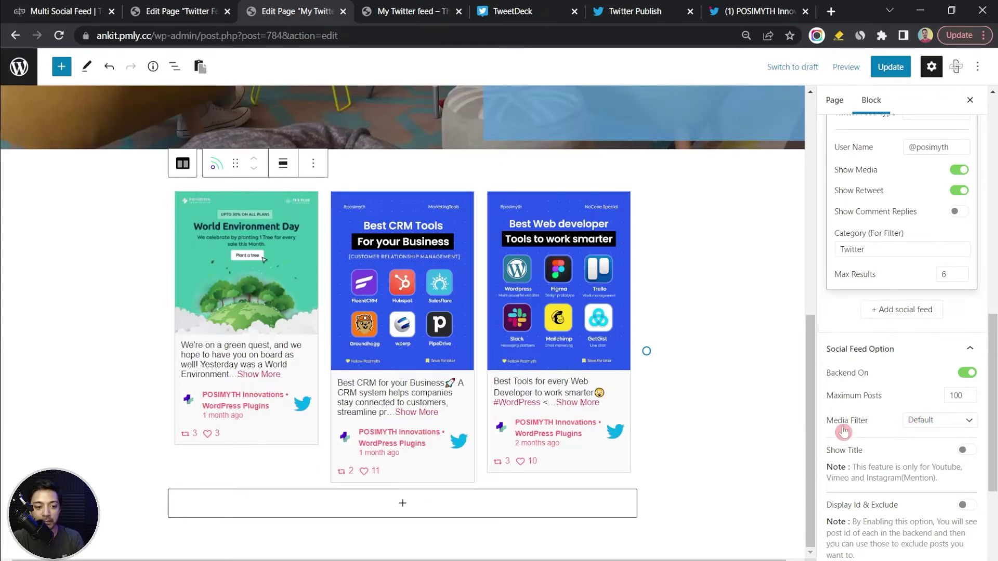
Try the Media Filter's media-only options, then set it back to Default.
left_click(959, 424)
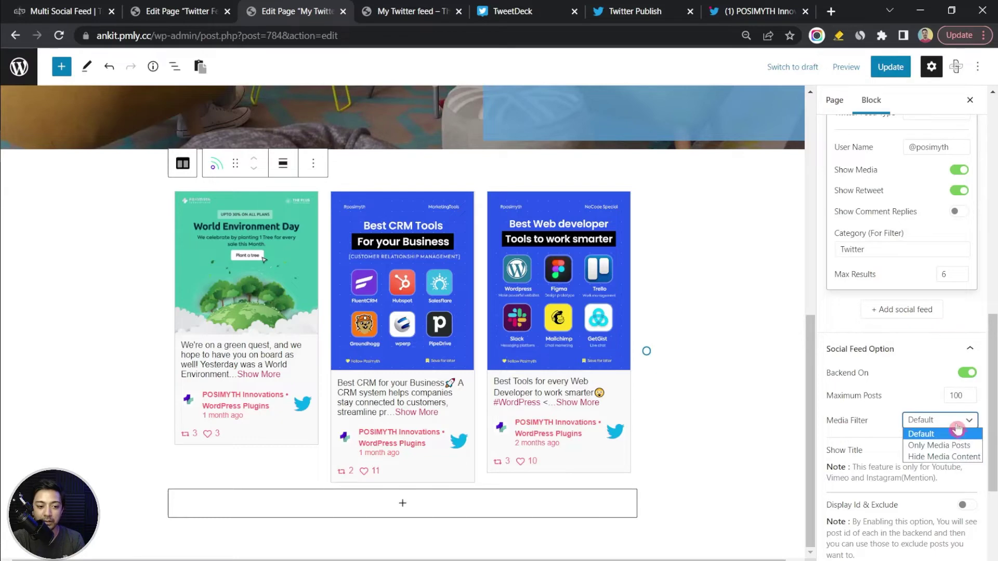
left_click(938, 456)
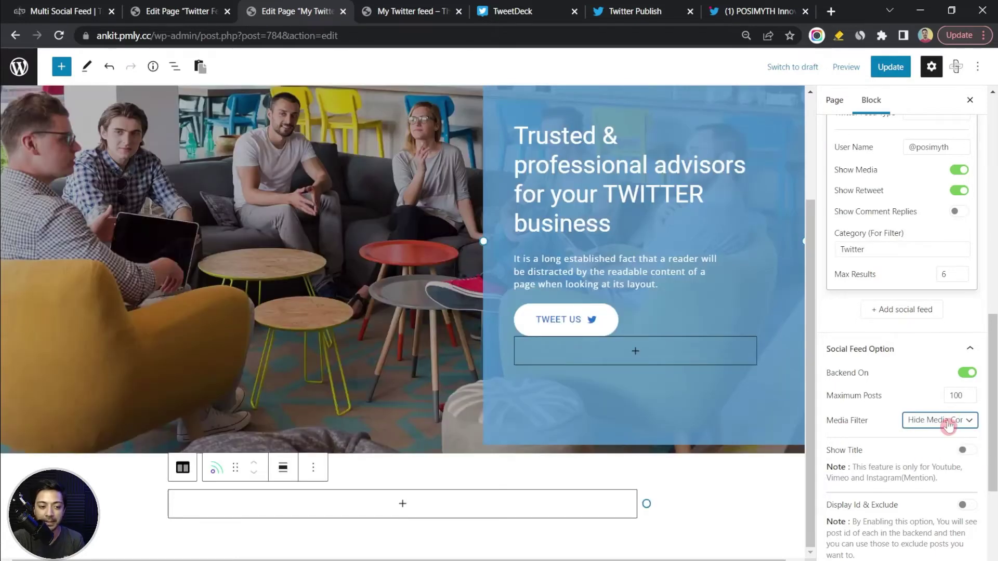
left_click(949, 418)
left_click(944, 445)
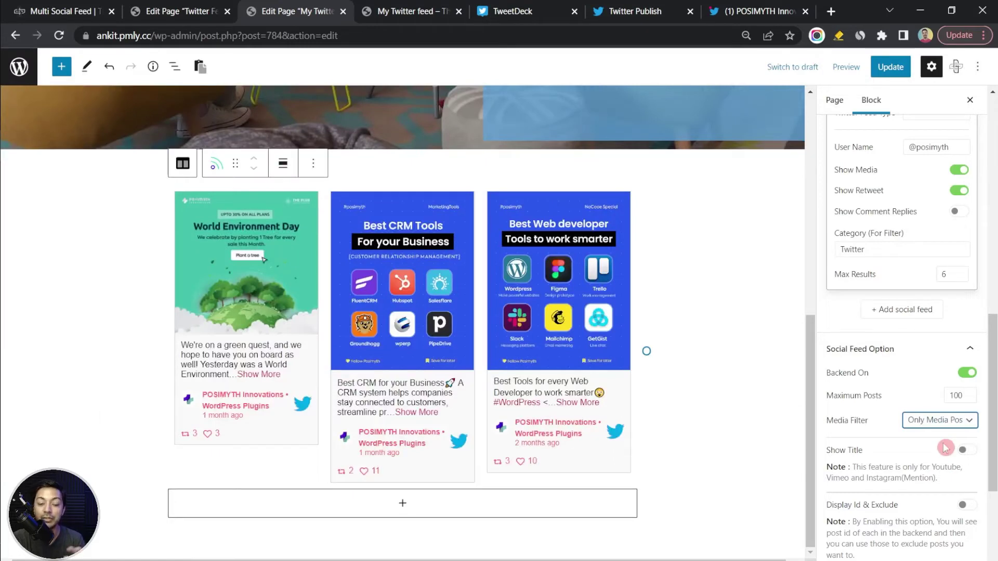
left_click(949, 420)
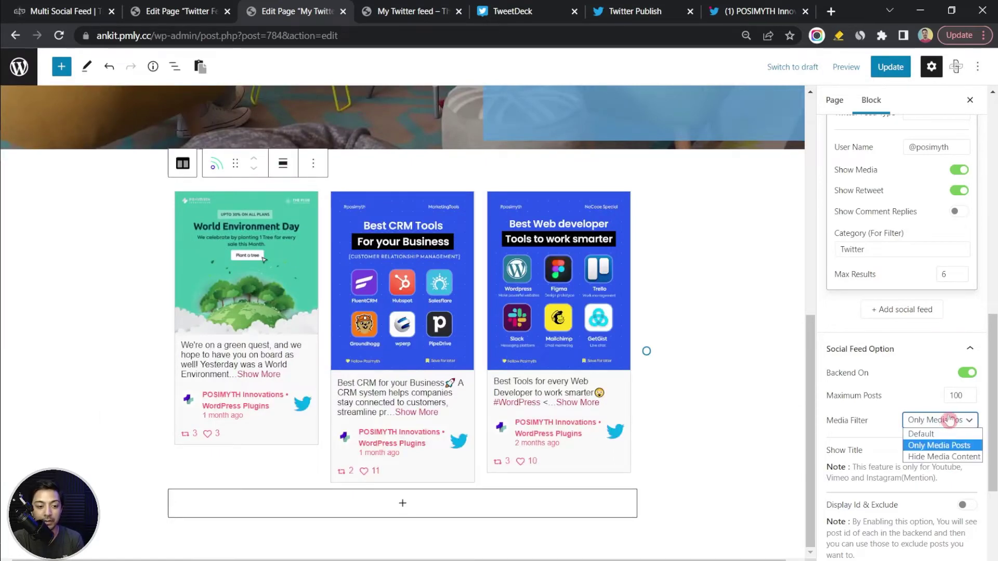
left_click(943, 434)
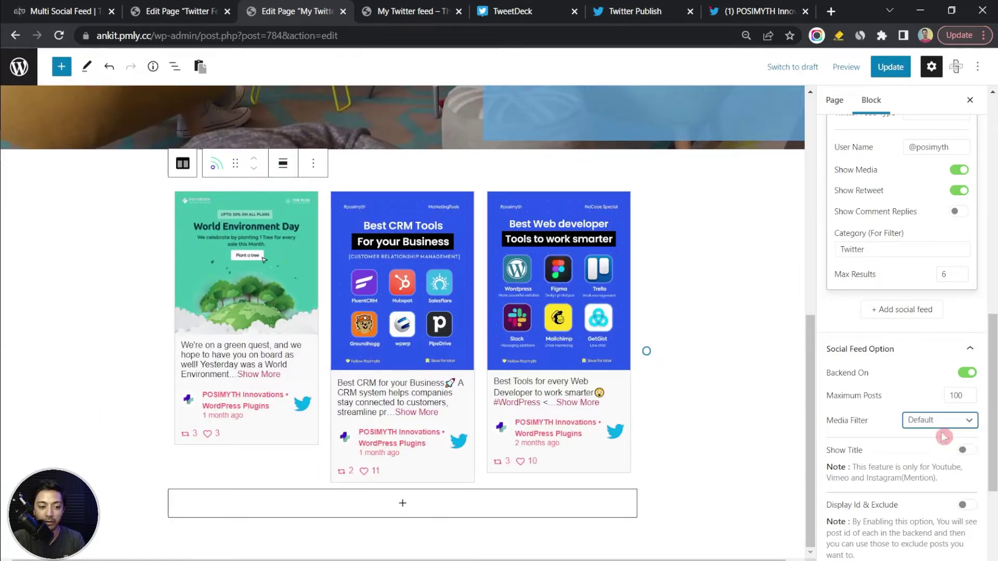
scroll(935, 416, "down", 3)
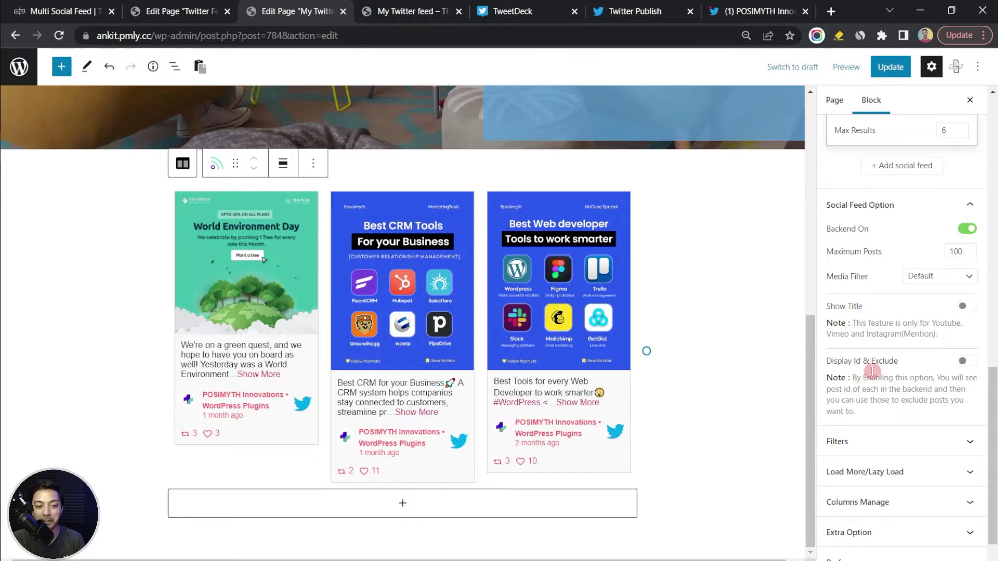
left_click(966, 363)
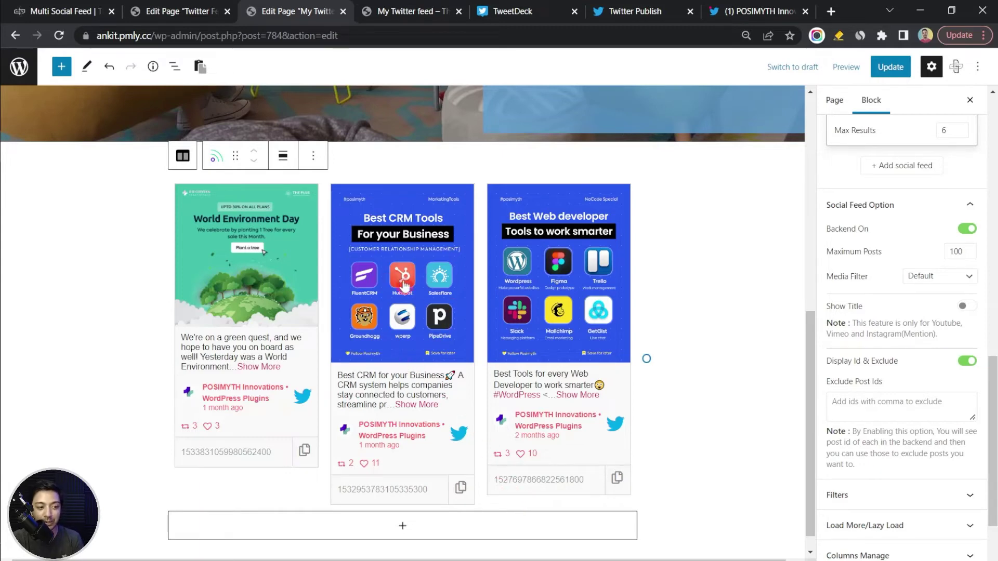
left_click(464, 493)
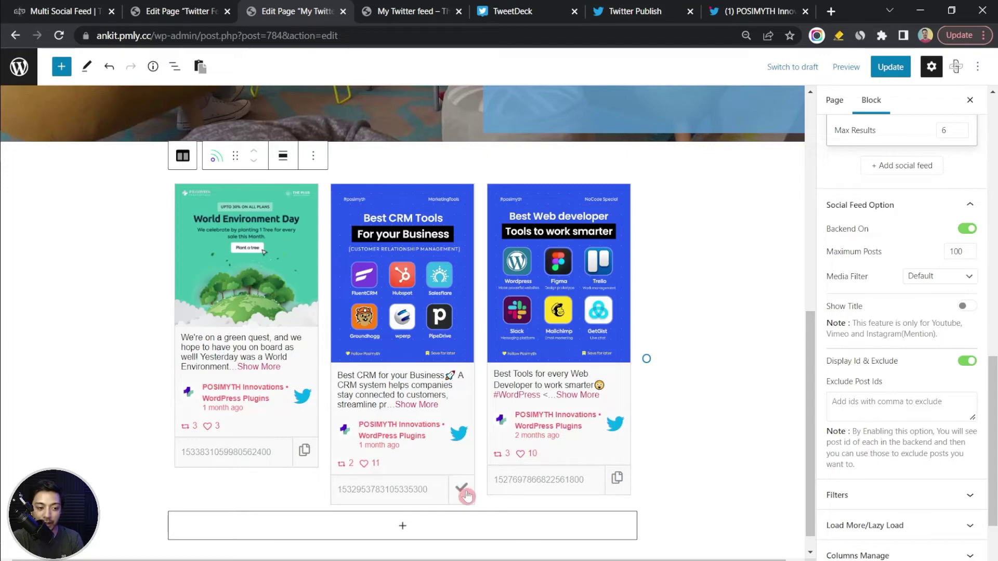
left_click(878, 414)
key("ctrl+v")
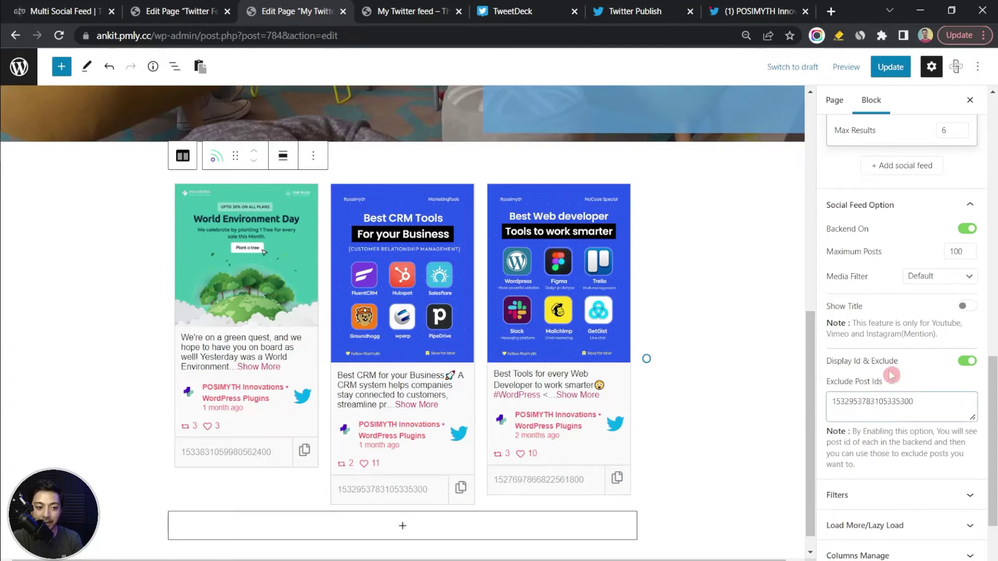
left_click(890, 69)
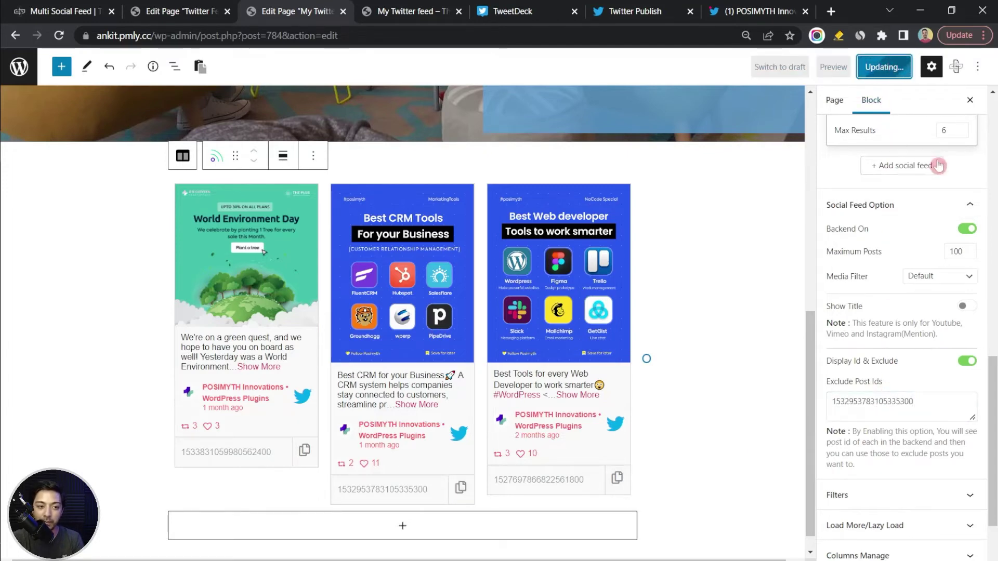
scroll(873, 165, "down", 2)
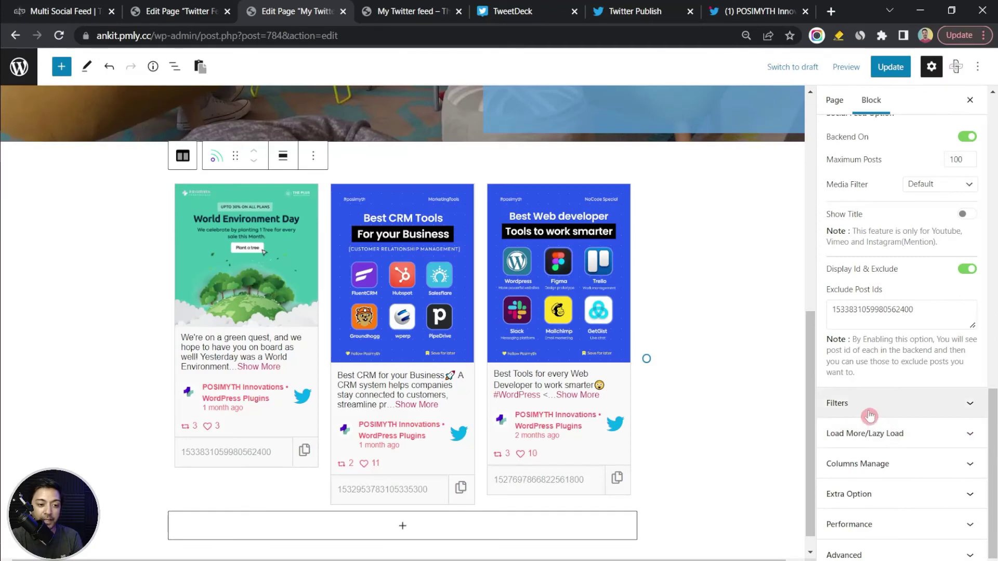
Enable Category Wise Filter, try the All and Twitter tabs, and check the Twitter category name.
left_click(866, 414)
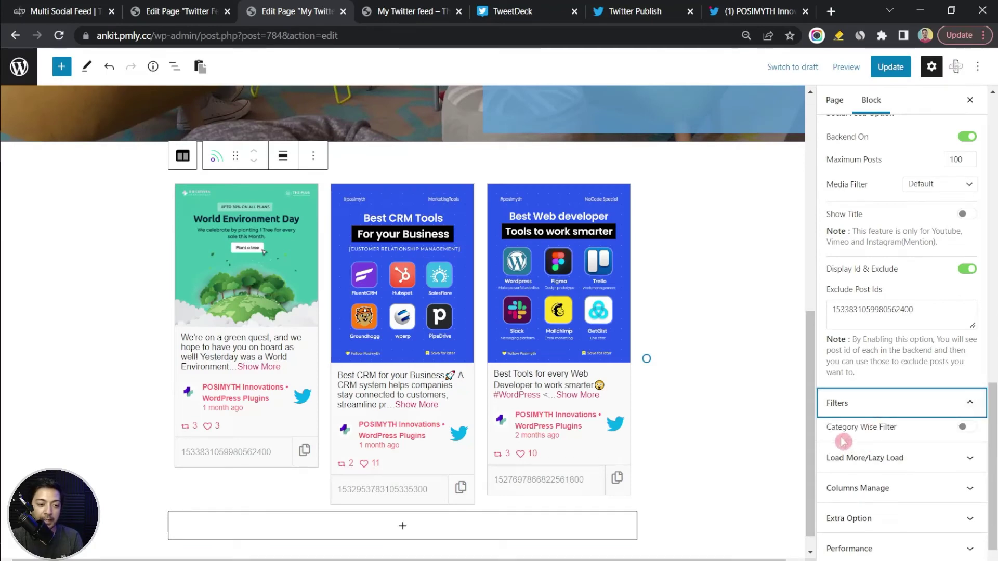
left_click(970, 428)
left_click(393, 196)
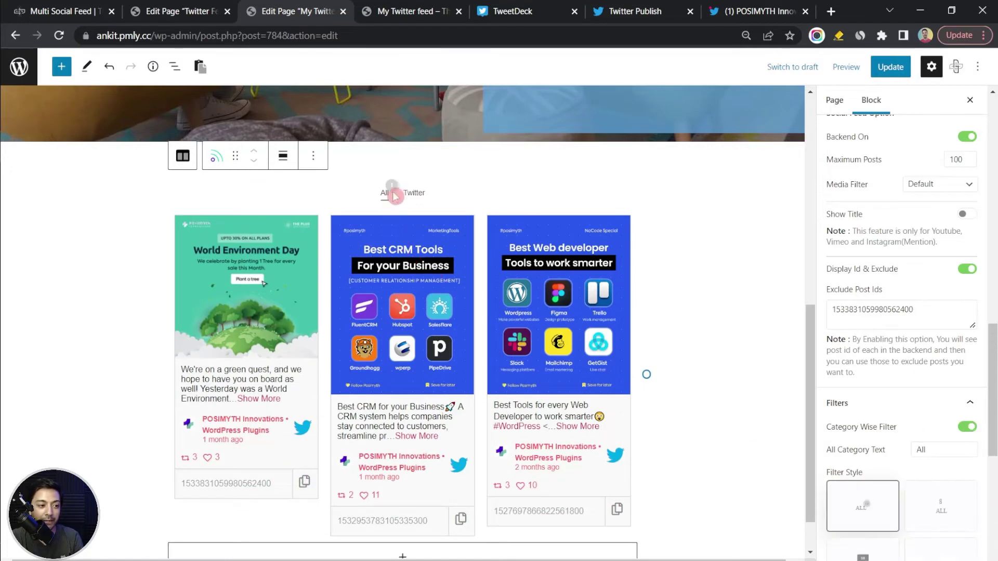
left_click(428, 201)
left_click_drag(993, 394, 994, 274)
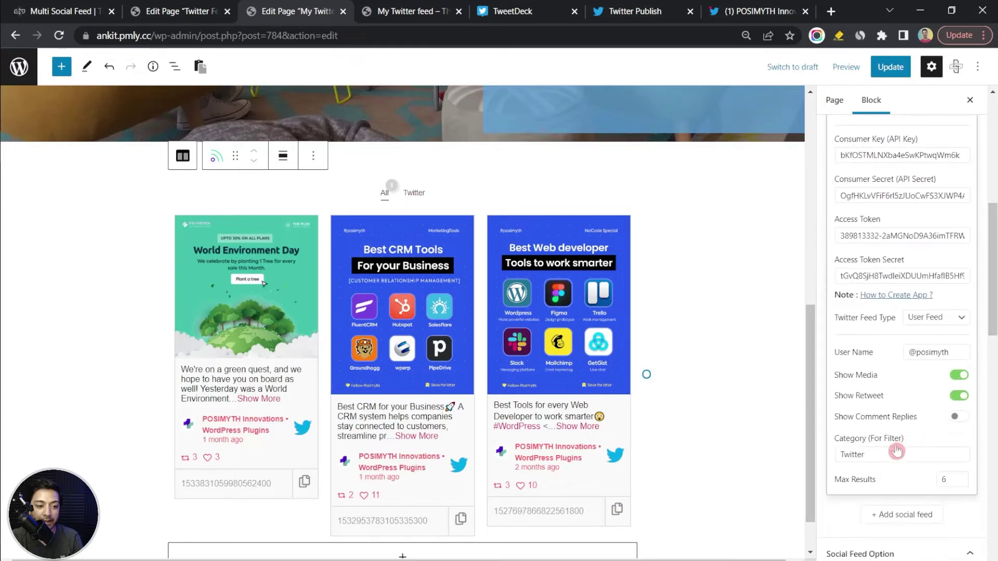
left_click(853, 455)
left_click(862, 167)
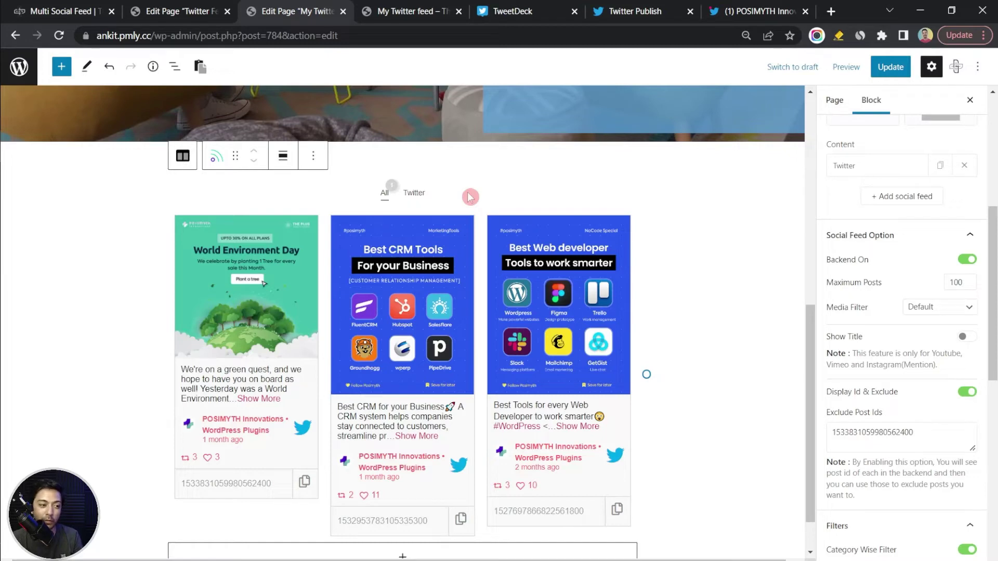
Filter the demo wall by Twitter, Vimeo, YouTube, Facebook and Instagram, then disable Category Wise Filter.
key("ctrl+1")
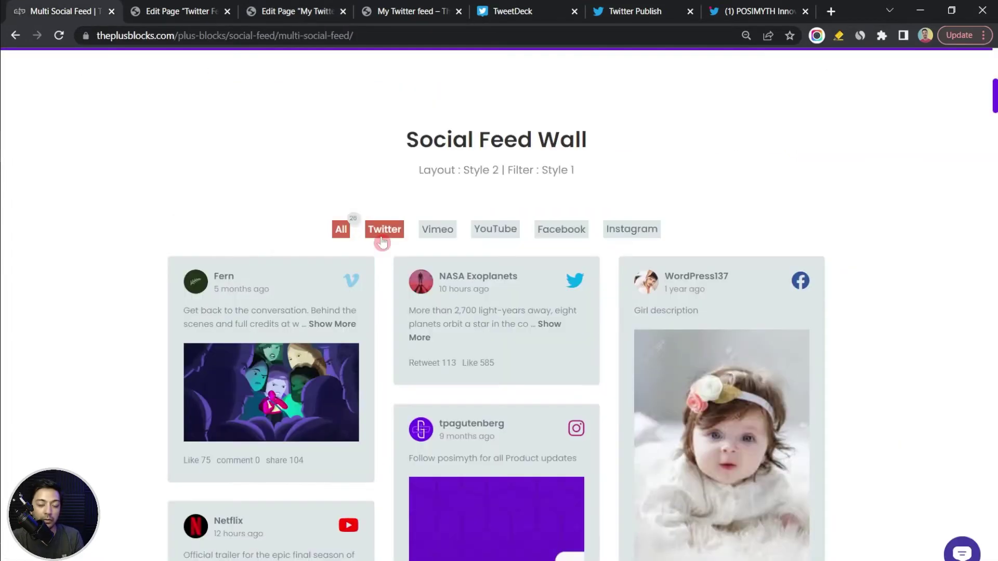
left_click(384, 228)
left_click(437, 229)
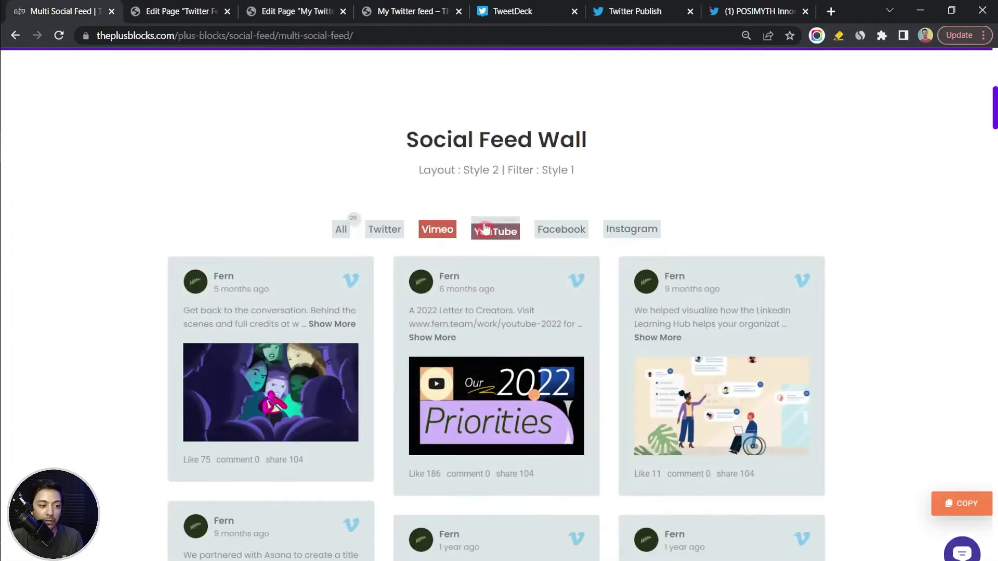
left_click(491, 229)
left_click(558, 229)
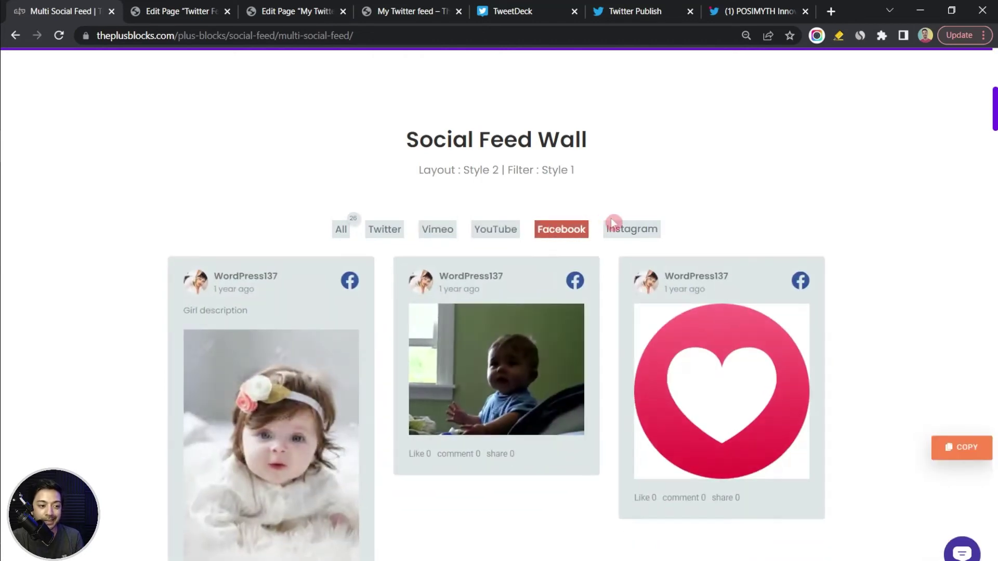
left_click(613, 230)
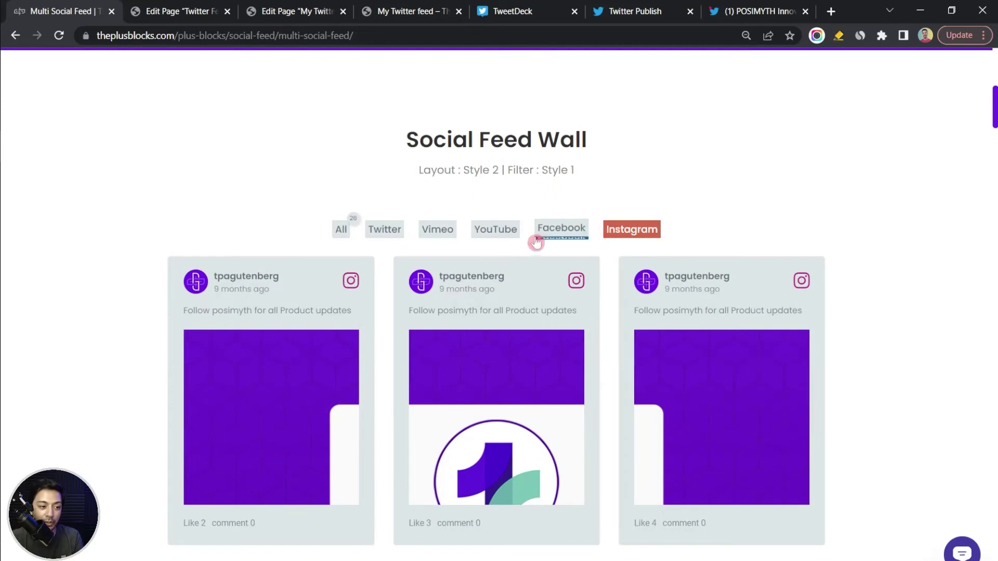
left_click(392, 237)
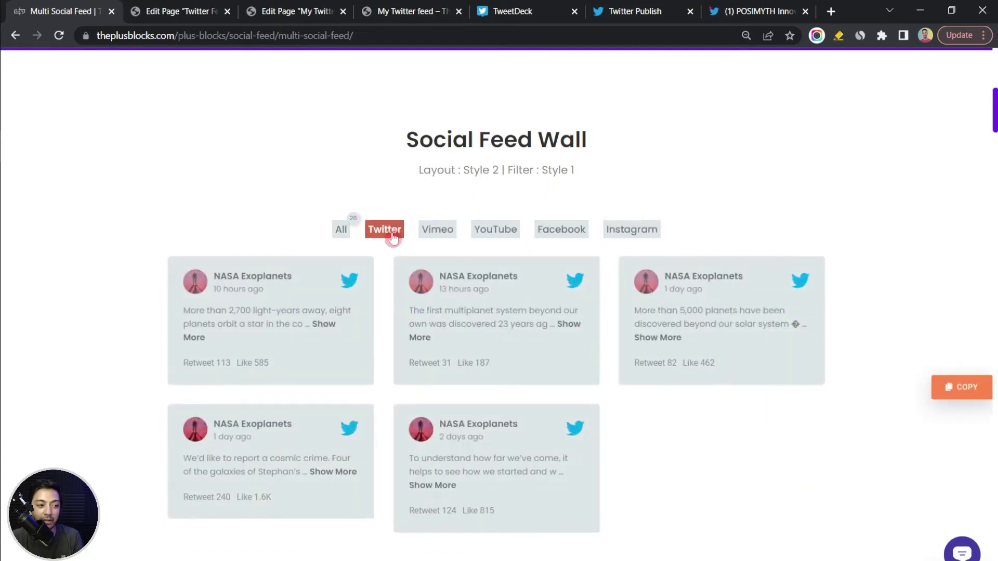
left_click(445, 231)
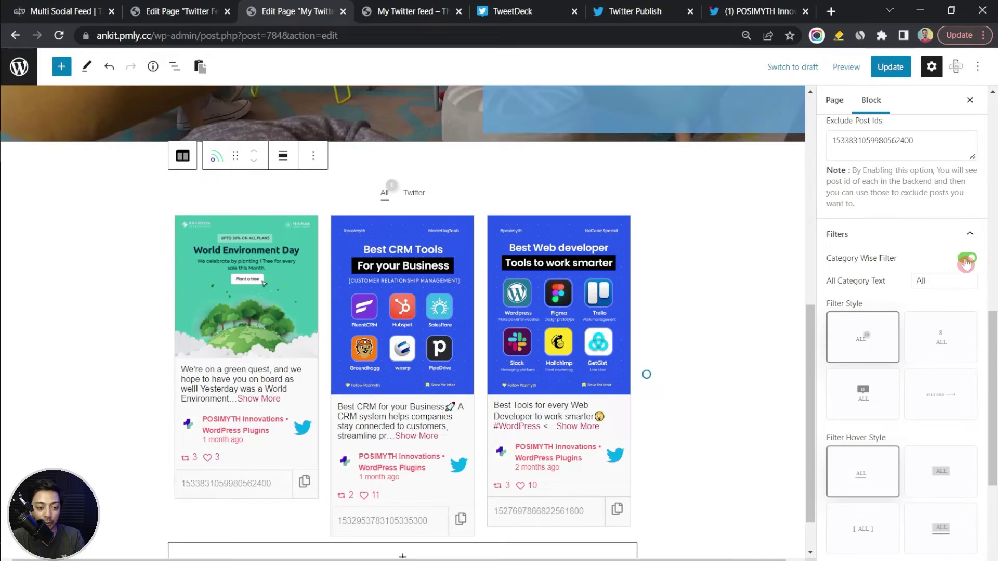
left_click(966, 260)
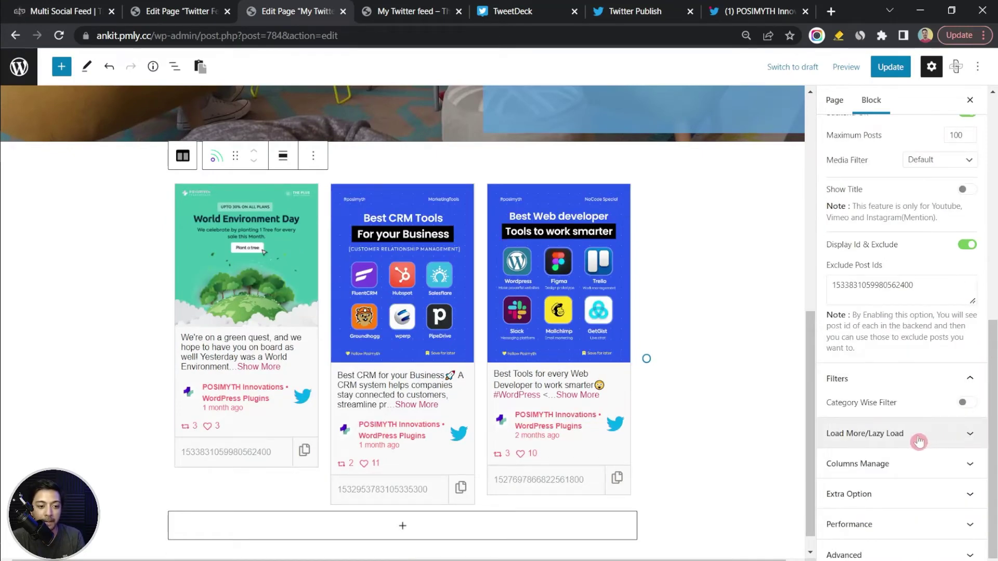
Set More Post Loading to Lazy Load in the Load More/Lazy Load panel.
left_click(917, 437)
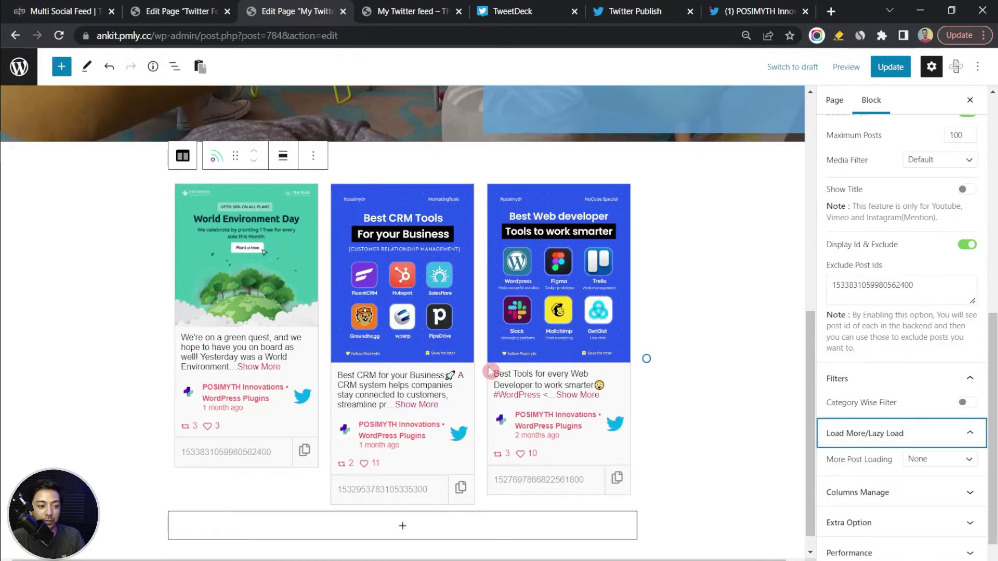
left_click(962, 460)
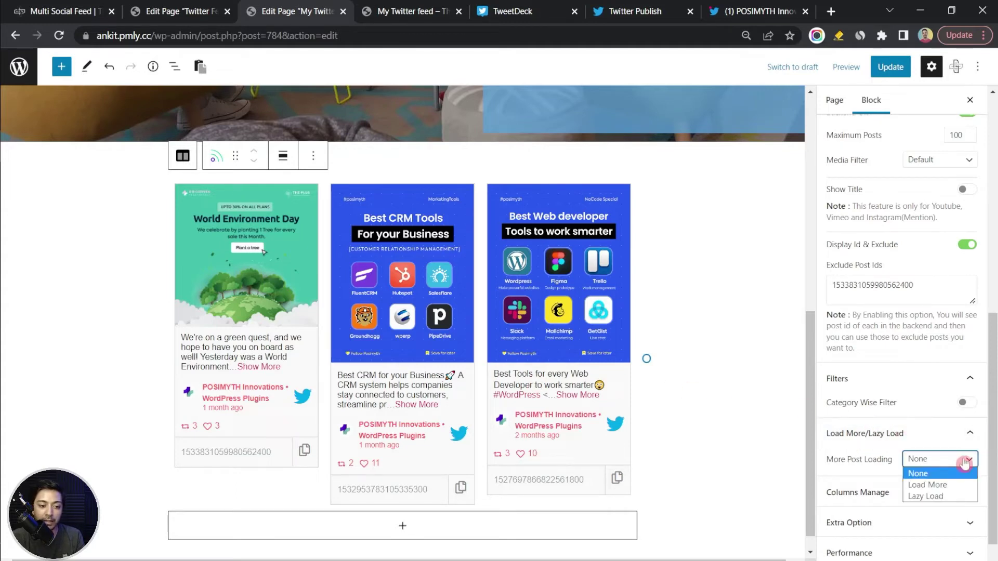
left_click(927, 485)
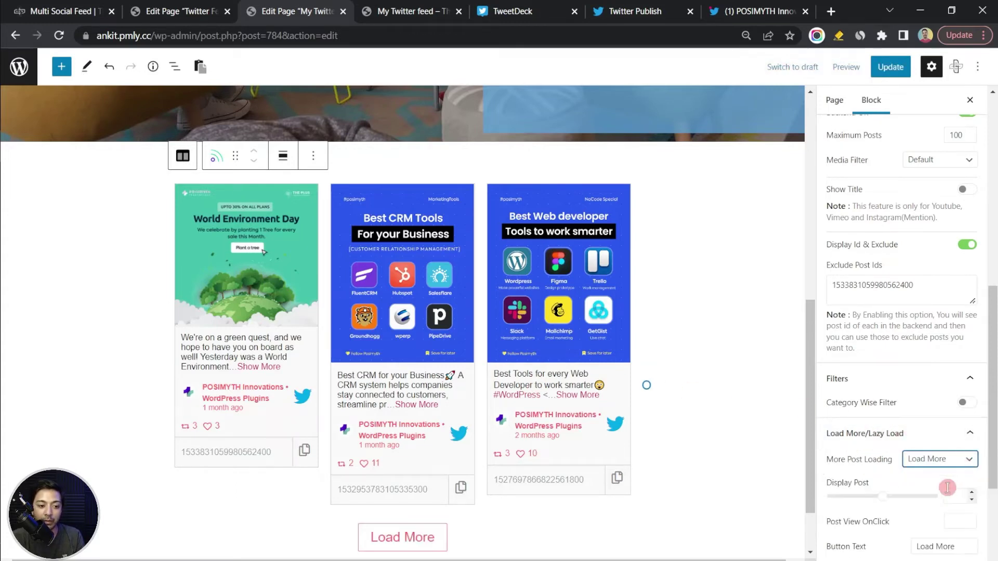
scroll(542, 439, "down", 2)
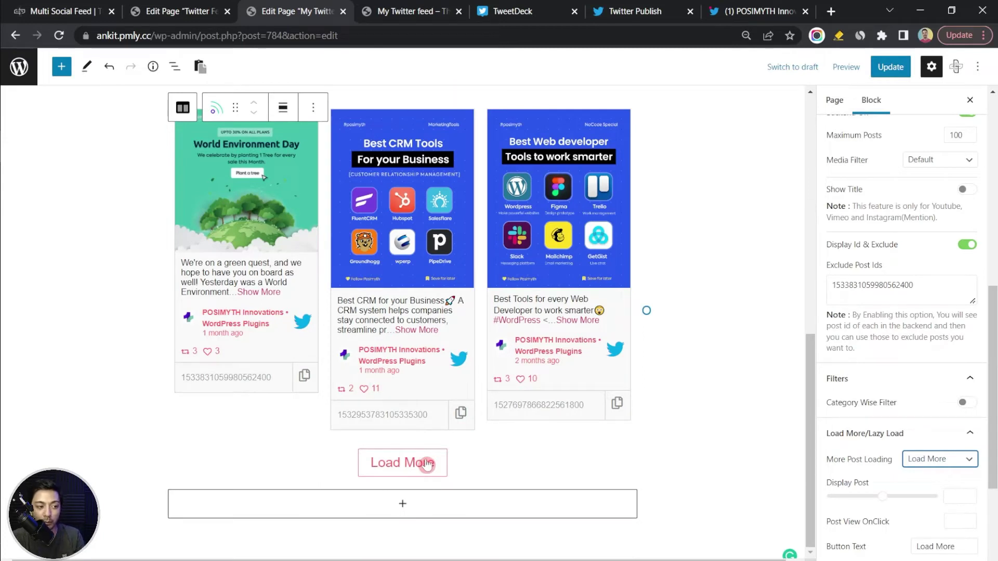
left_click(964, 459)
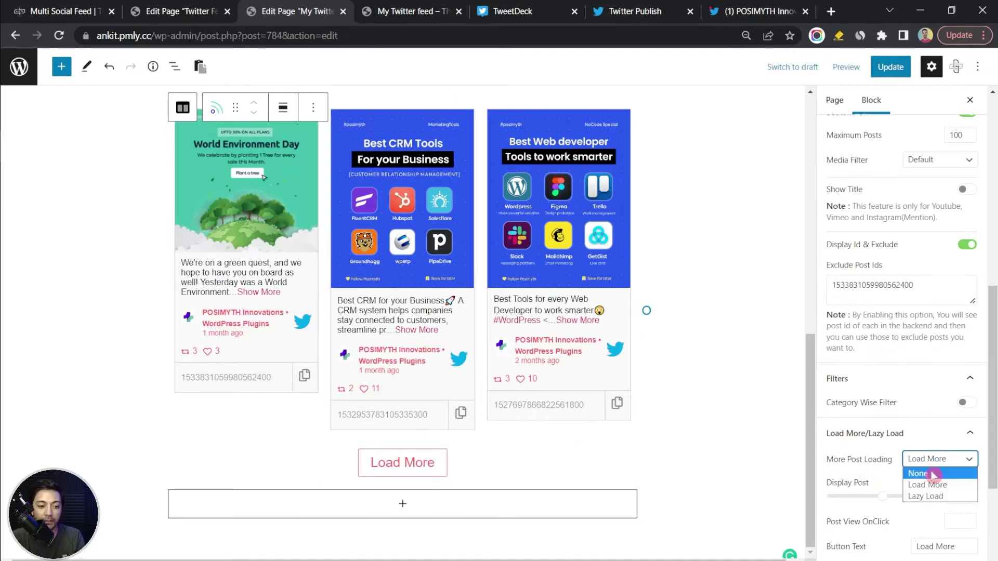
left_click(929, 498)
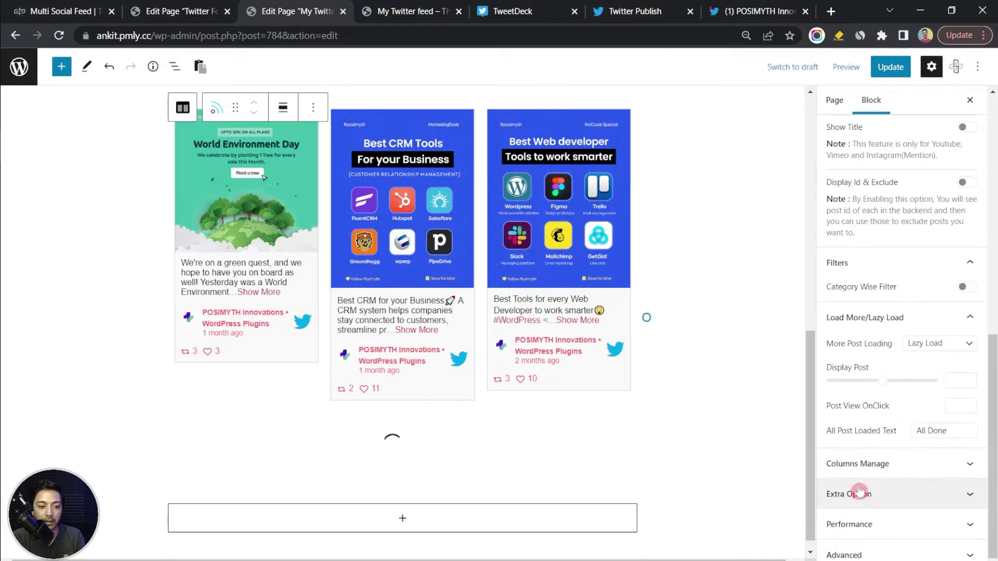
left_click(935, 343)
left_click(930, 368)
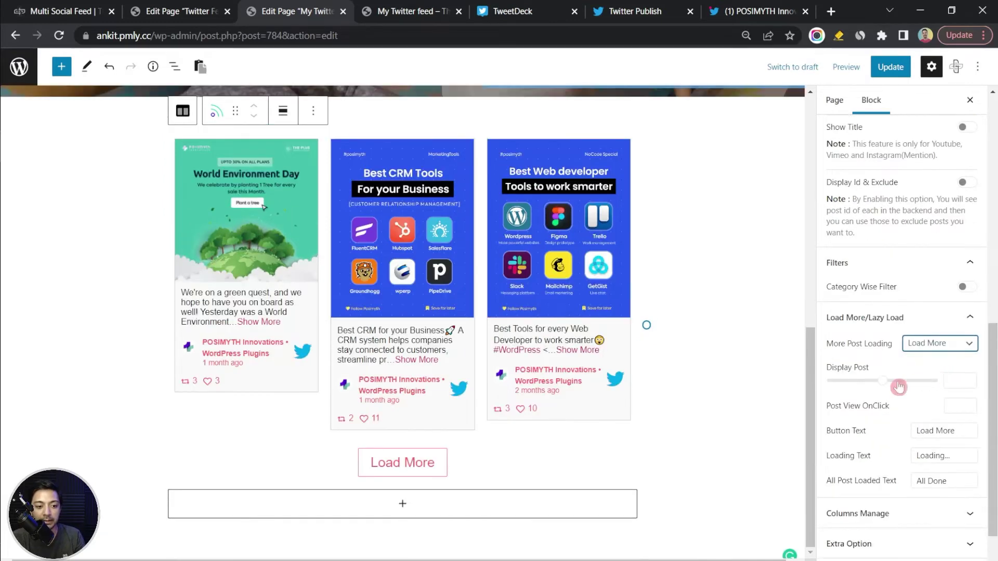
left_click(961, 344)
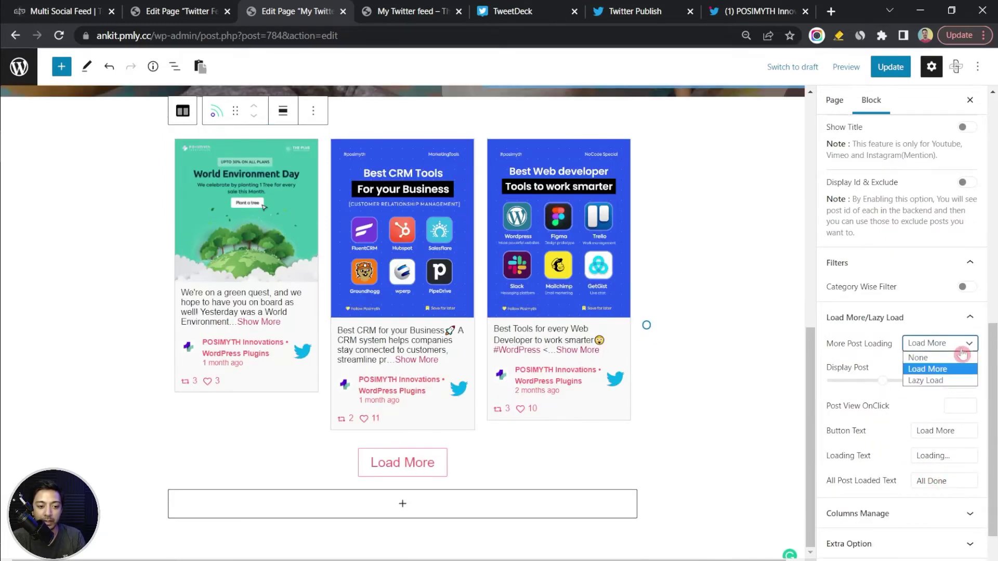
left_click(955, 380)
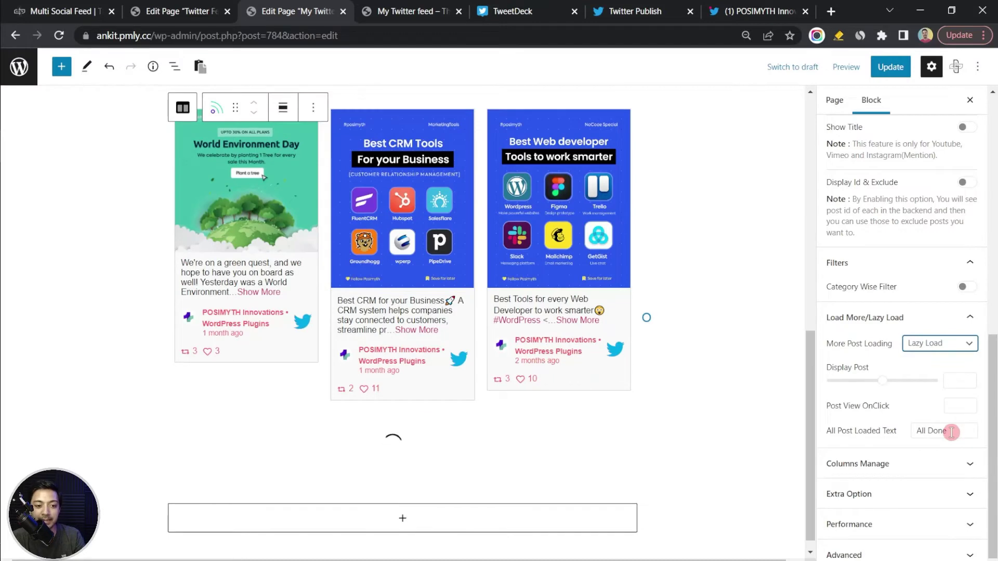
Keep the feed at 3 columns with a linked 5 px gap on every side.
left_click(927, 473)
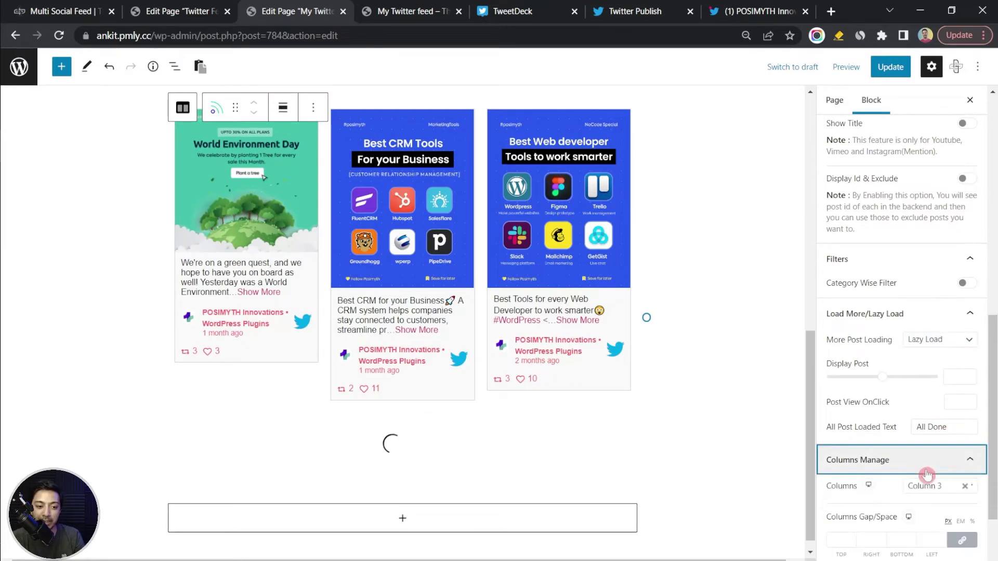
scroll(926, 474, "down", 2)
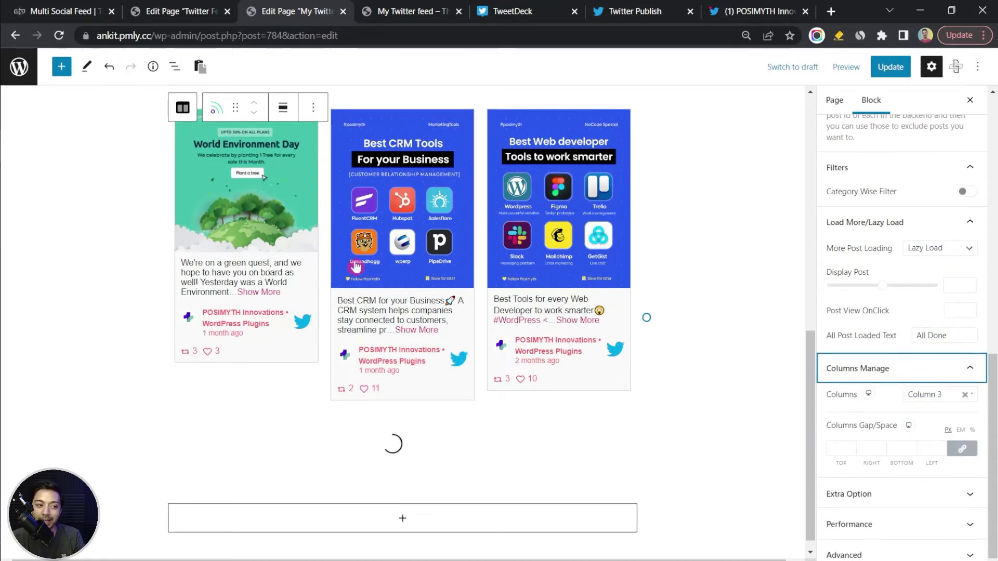
left_click(944, 401)
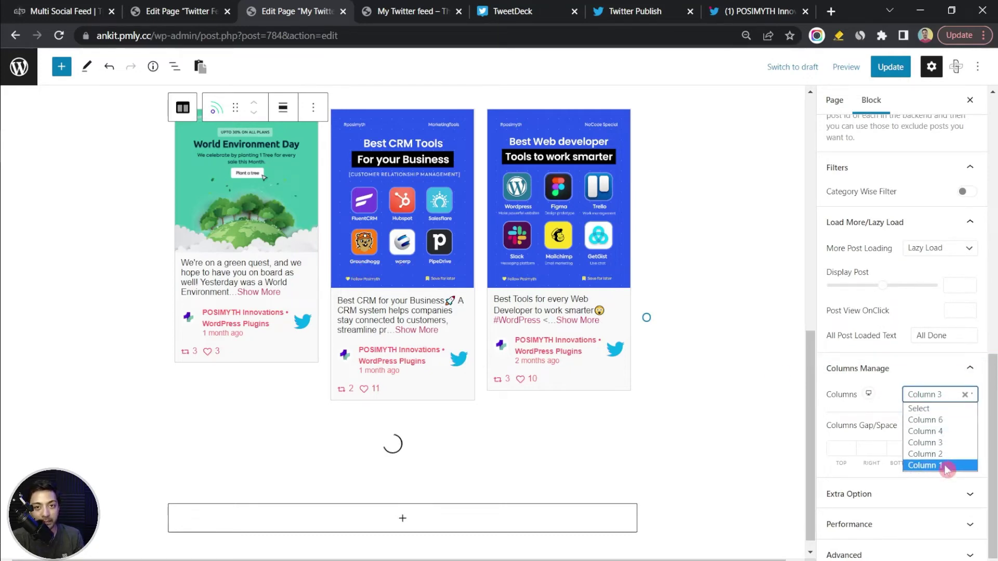
left_click(943, 443)
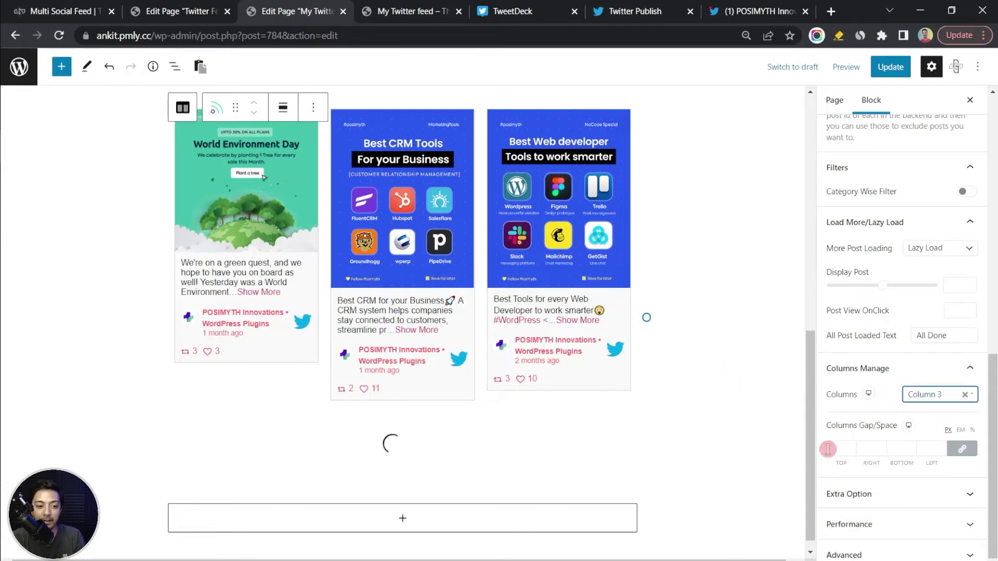
left_click(838, 450)
left_click(957, 452)
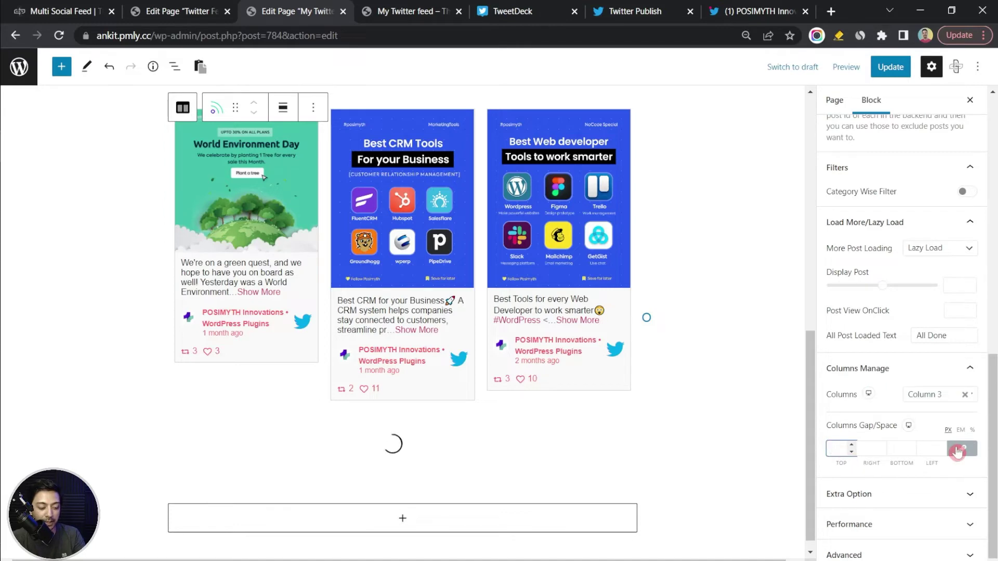
type("10")
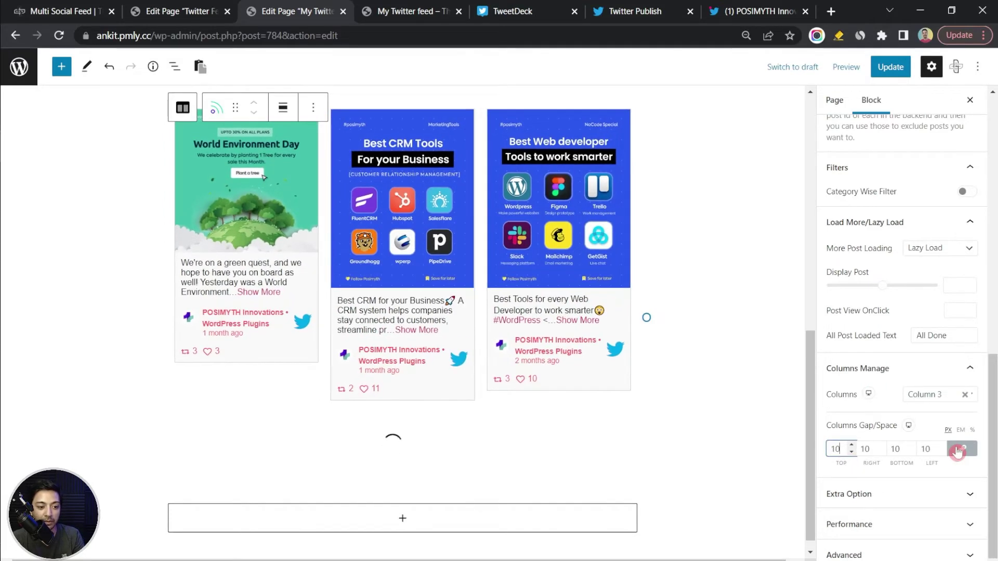
key("BackSpace")
key("BackSpace")
type("5")
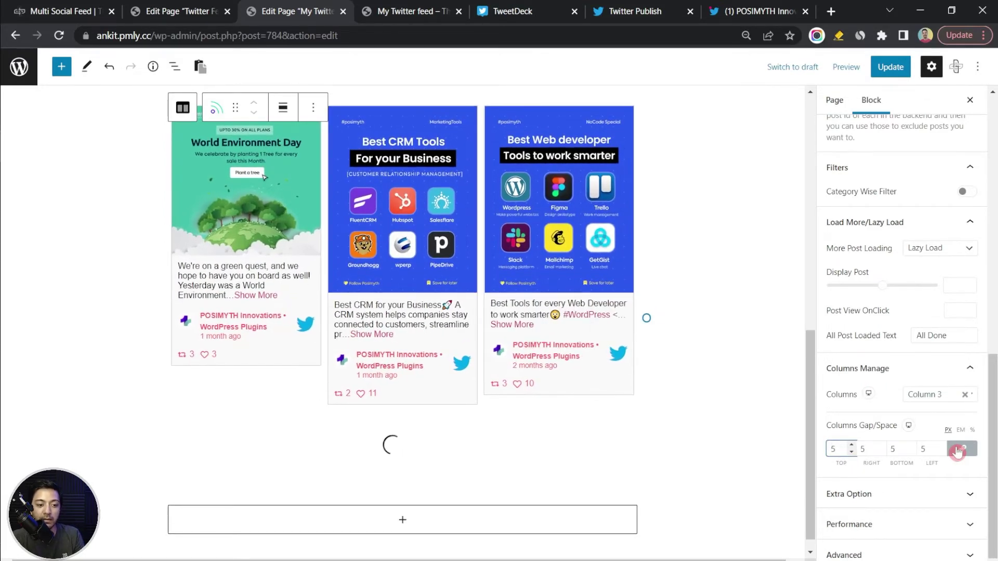
left_click(938, 497)
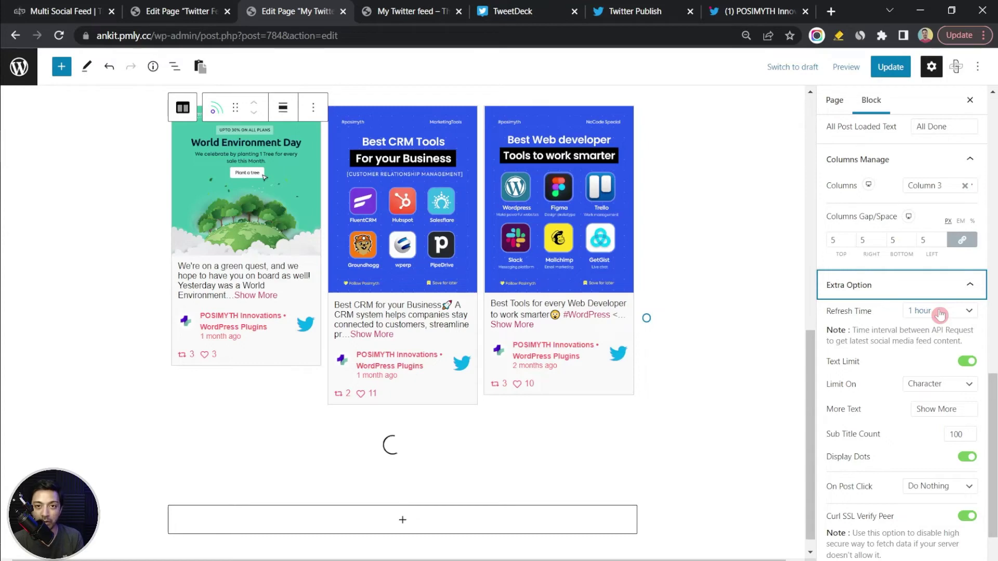
Change the feed's Refresh Time from 1 hour to 1 day.
left_click(939, 312)
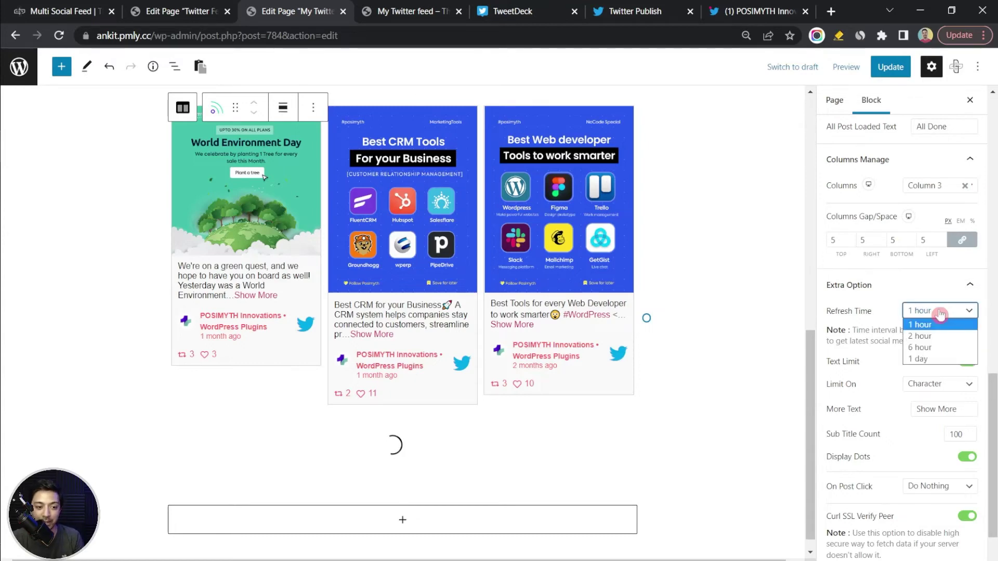
left_click(939, 363)
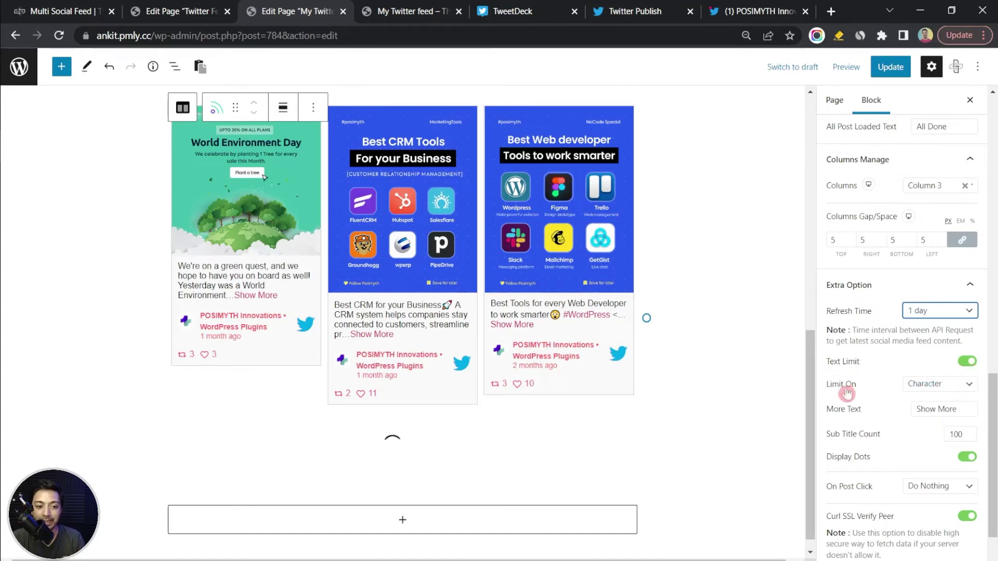
Limit tweet text to 5 words, keeping the dots and 'More' as the more text.
left_click(945, 385)
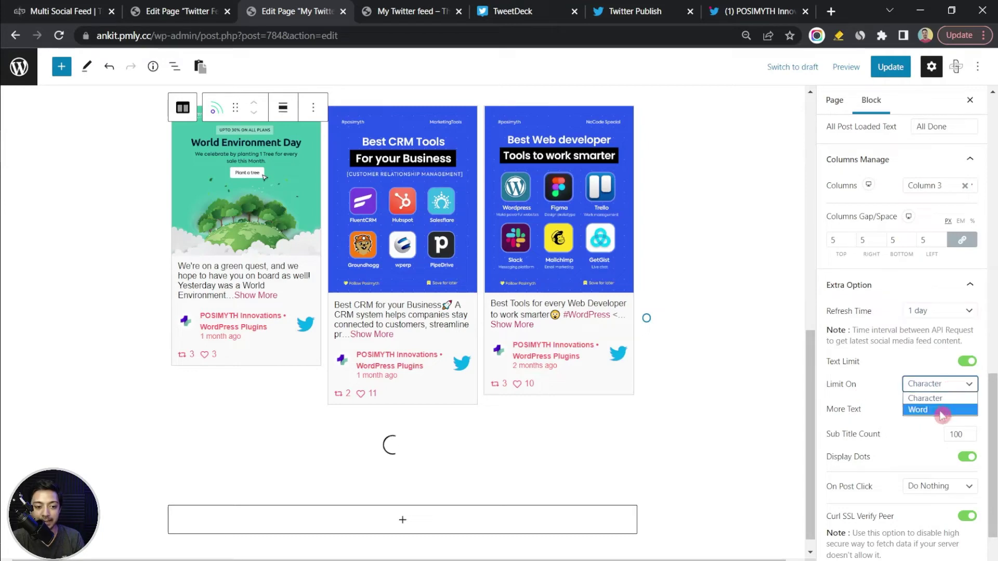
left_click(941, 409)
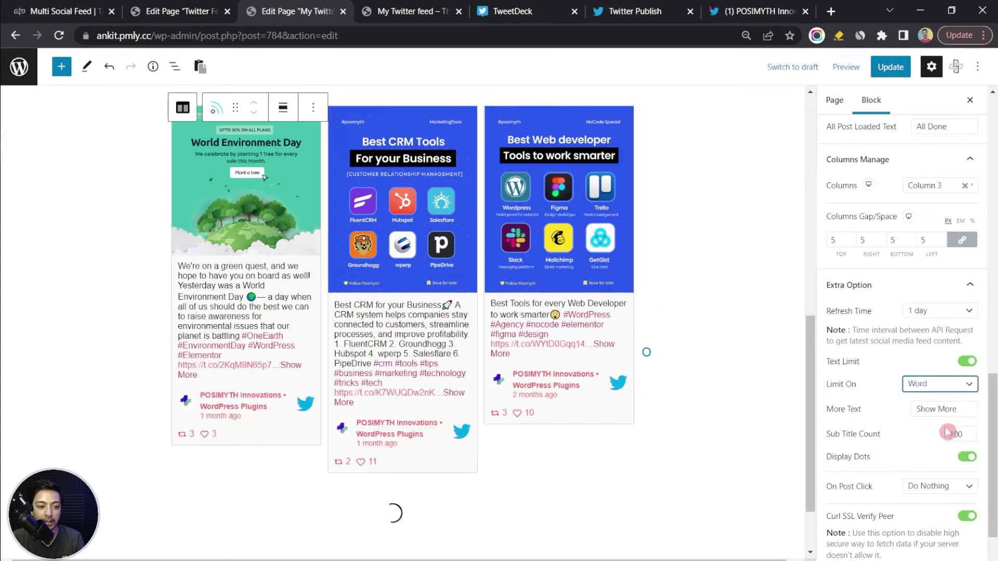
left_click_drag(959, 434, 935, 442)
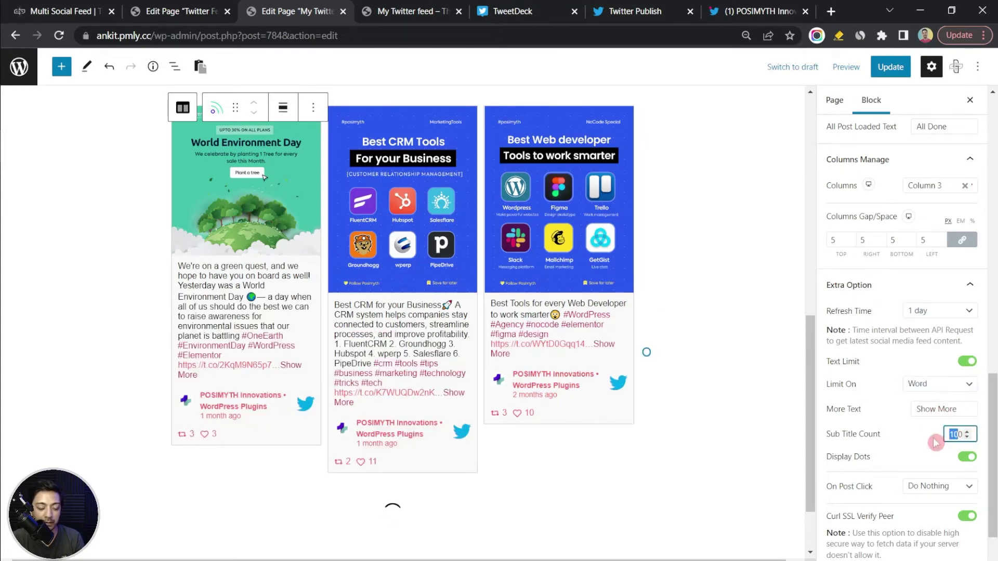
type("6")
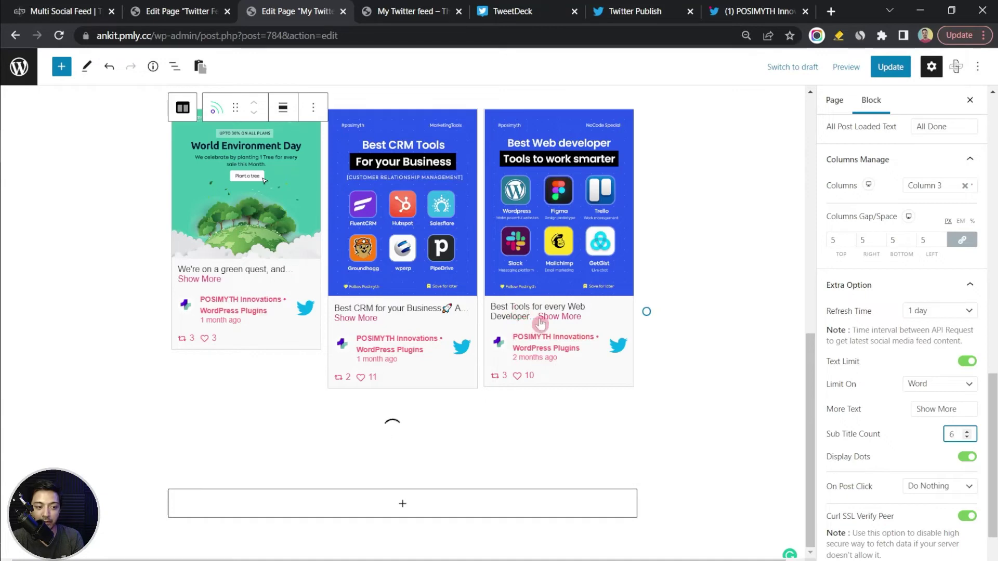
key("Down")
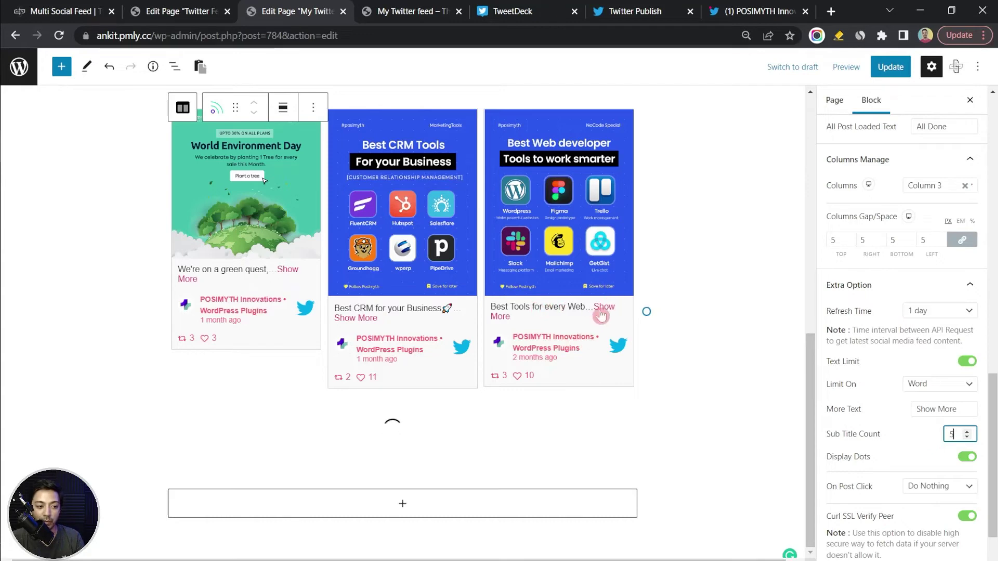
double_click(921, 410)
key("BackSpace")
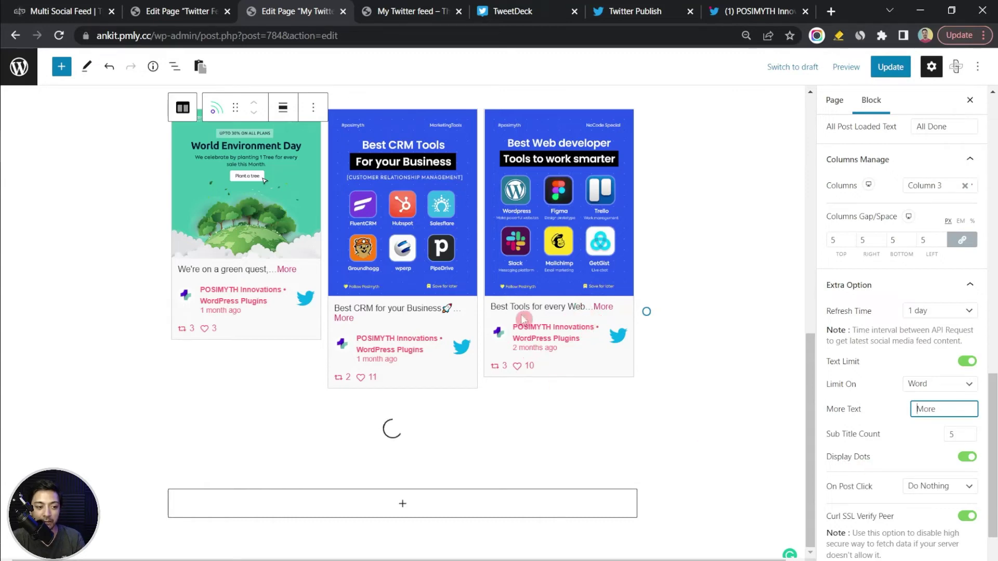
left_click(970, 458)
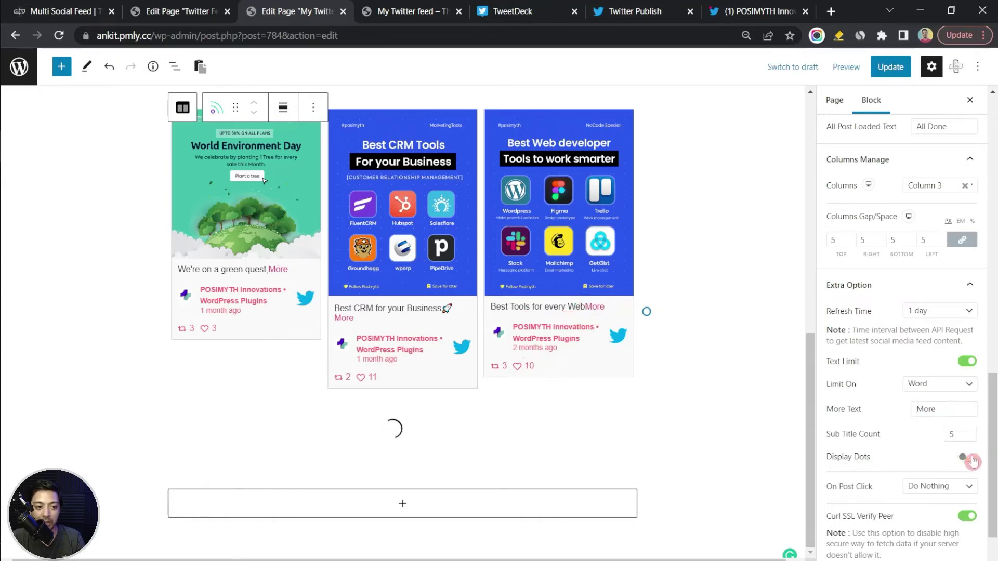
left_click(970, 458)
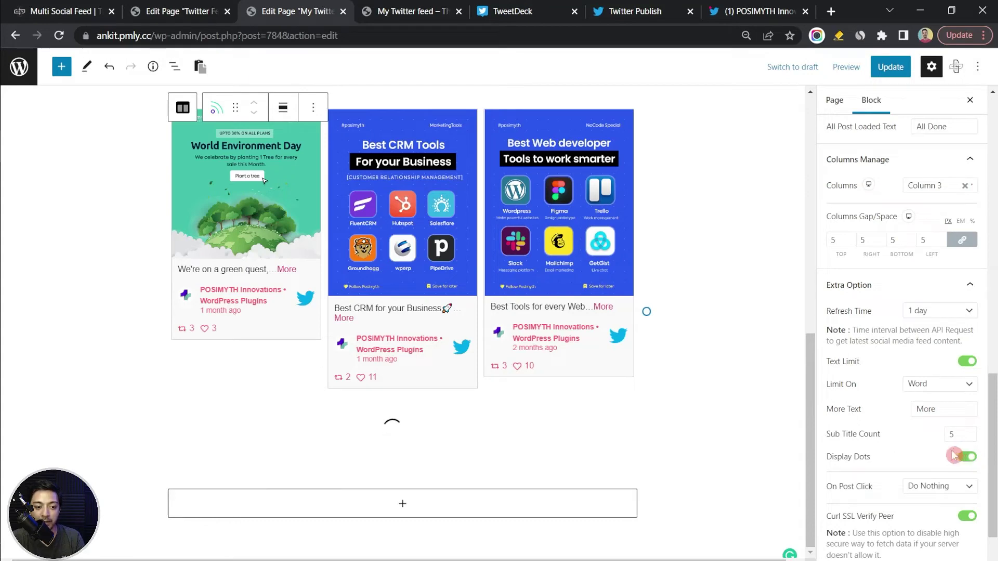
scroll(938, 452, "down", 1)
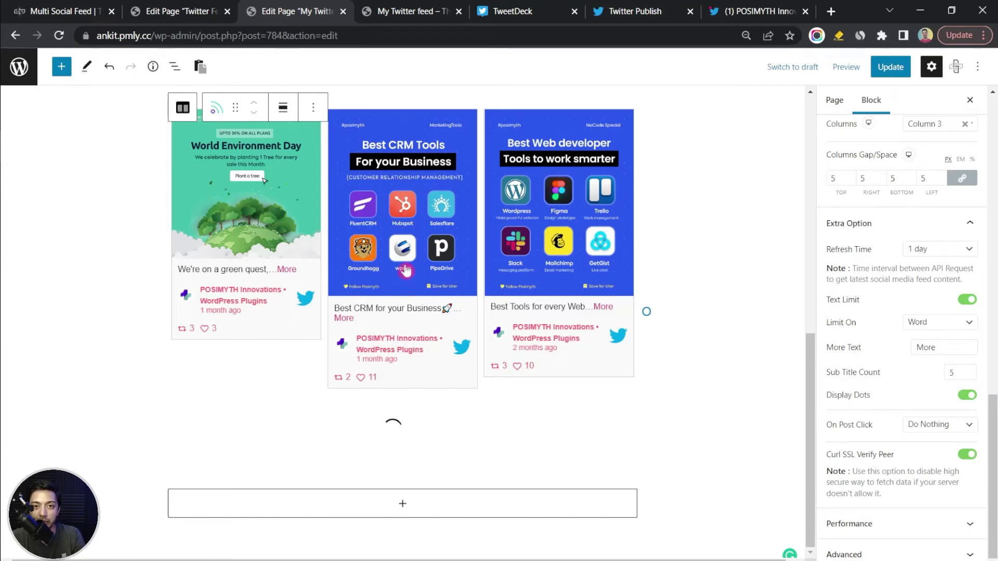
Set On Post Click to Open Fancy Box and update the page.
left_click(941, 424)
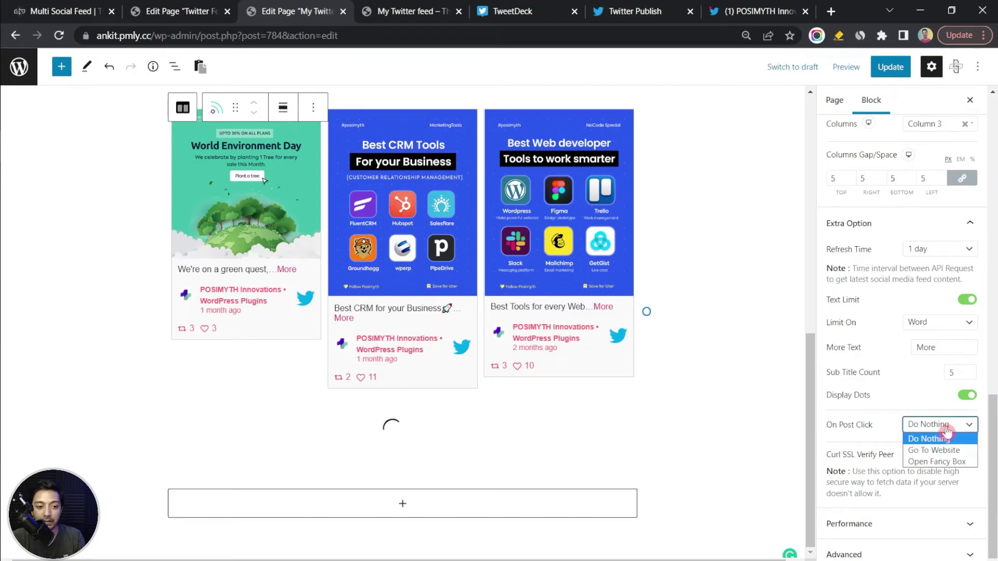
left_click(947, 433)
left_click(946, 427)
left_click(949, 451)
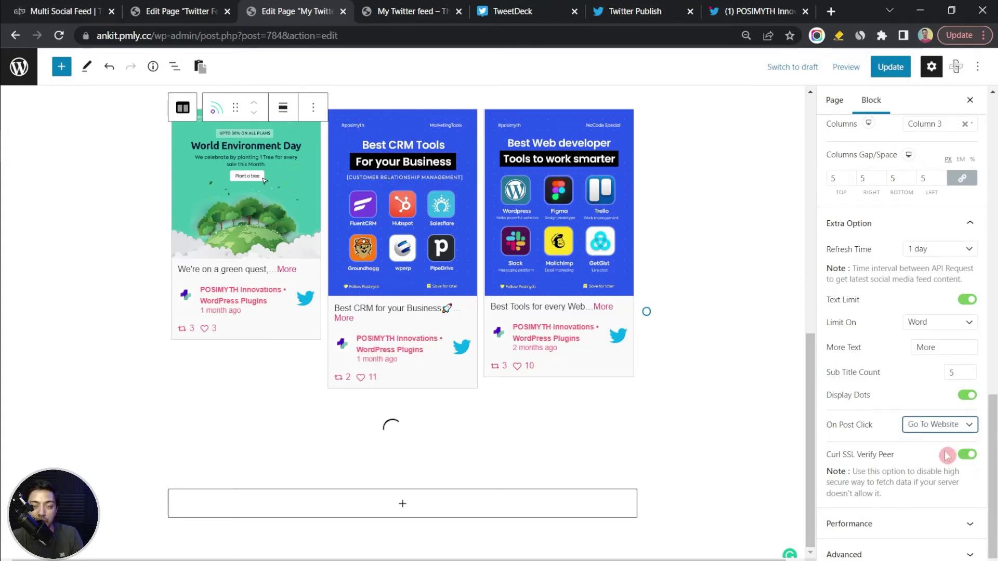
left_click(942, 425)
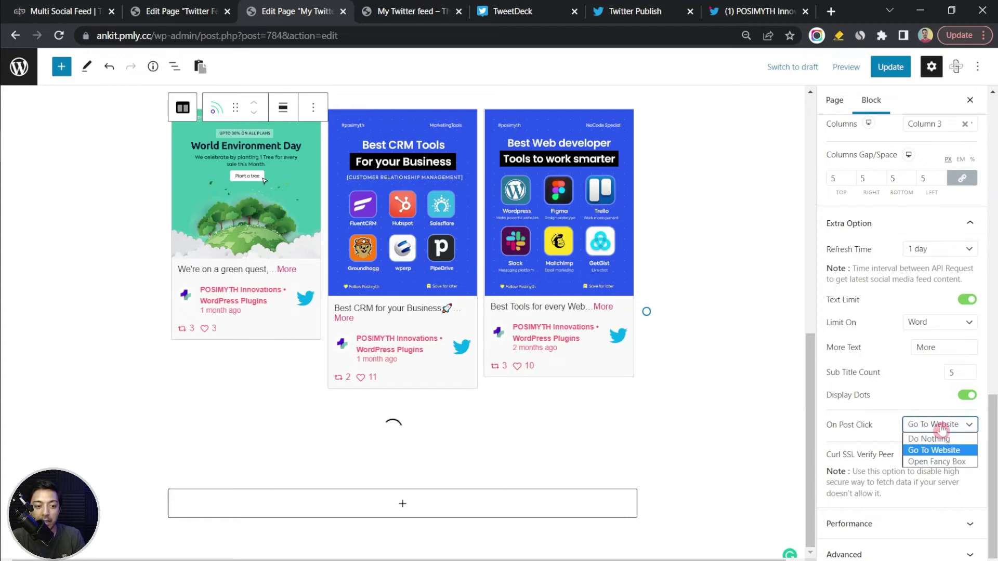
left_click(942, 461)
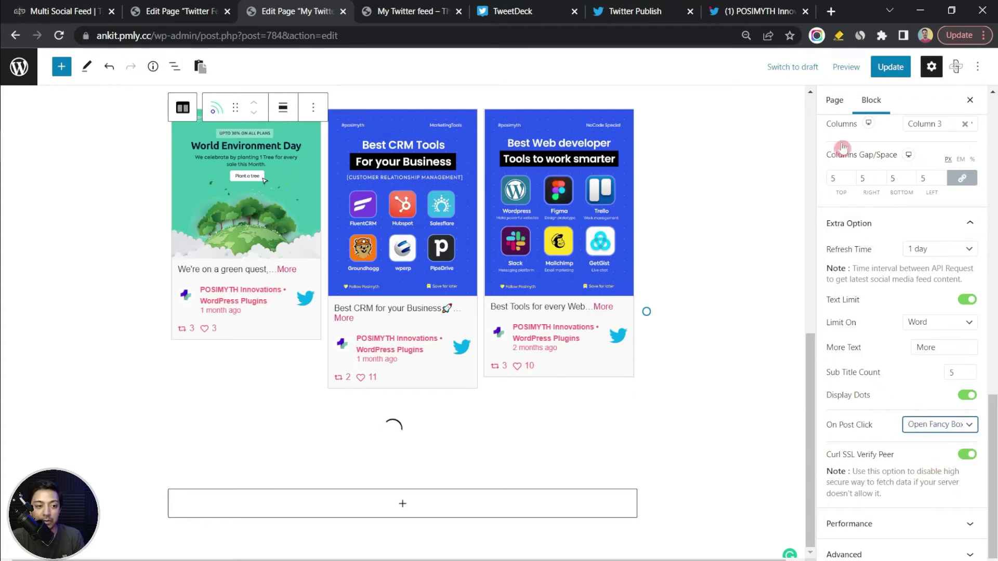
left_click(889, 67)
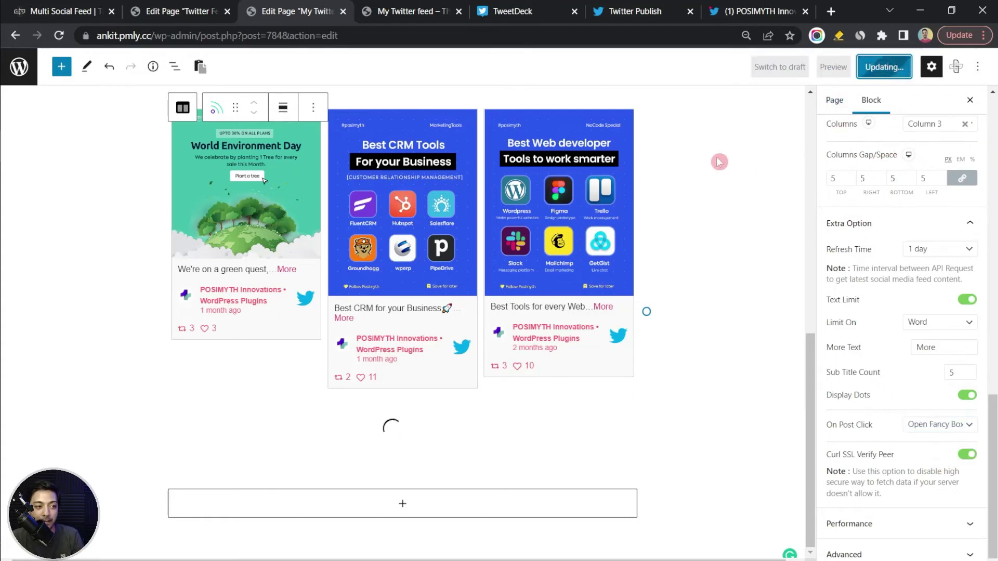
left_click(410, 11)
Reload the live page, page through tweet images in the fancybox popup, then close it and return to the editor.
left_click(59, 35)
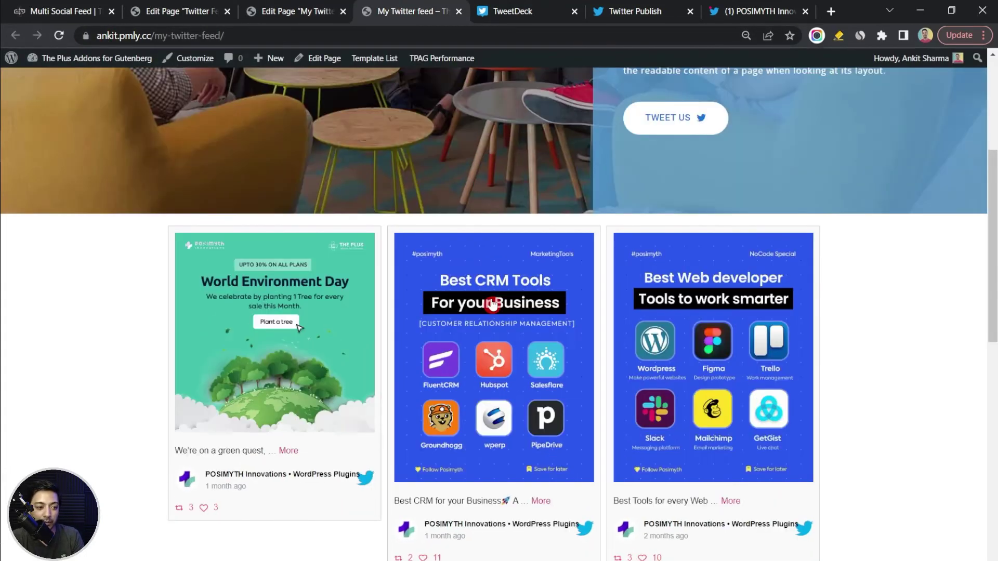
left_click(493, 305)
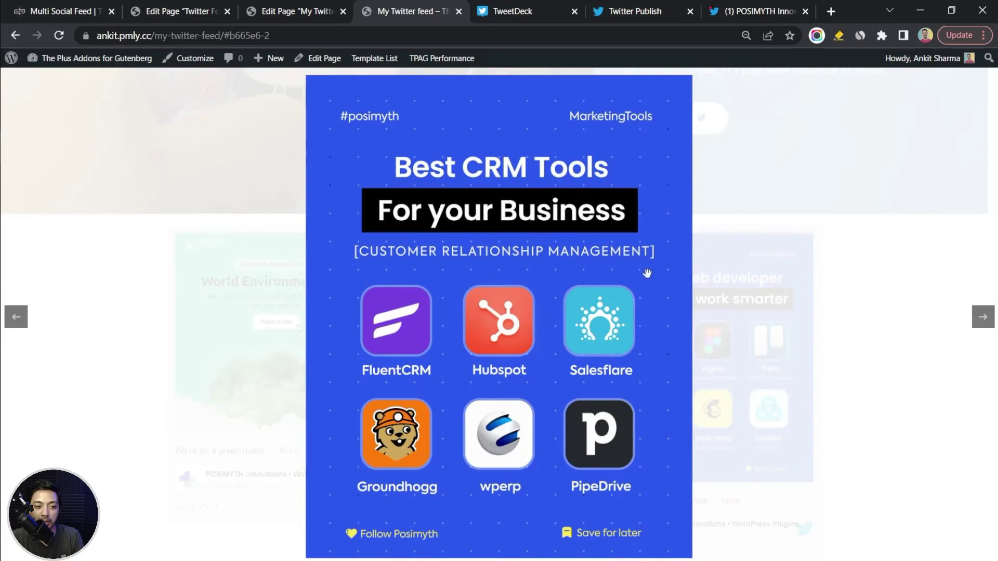
left_click(965, 326)
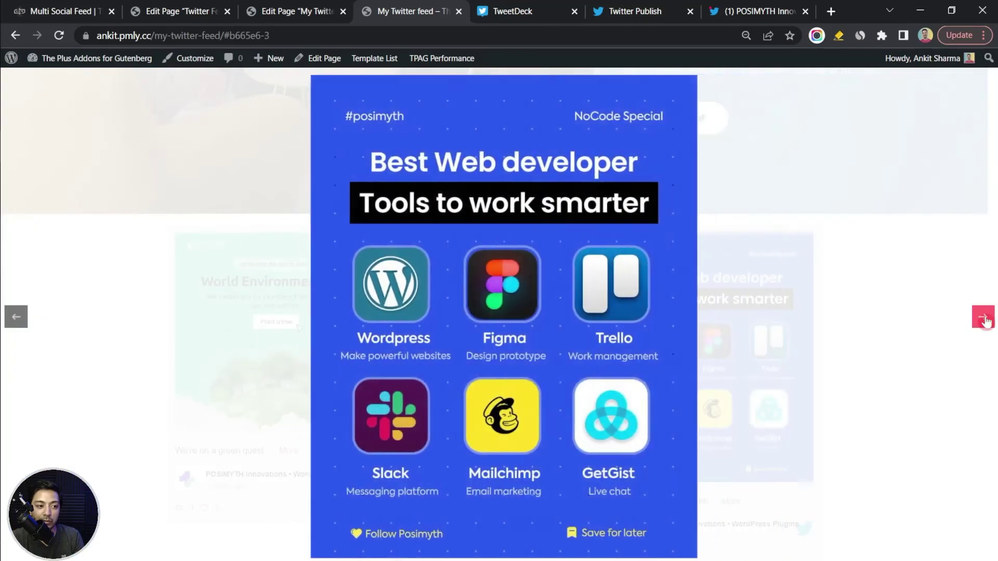
left_click(982, 321)
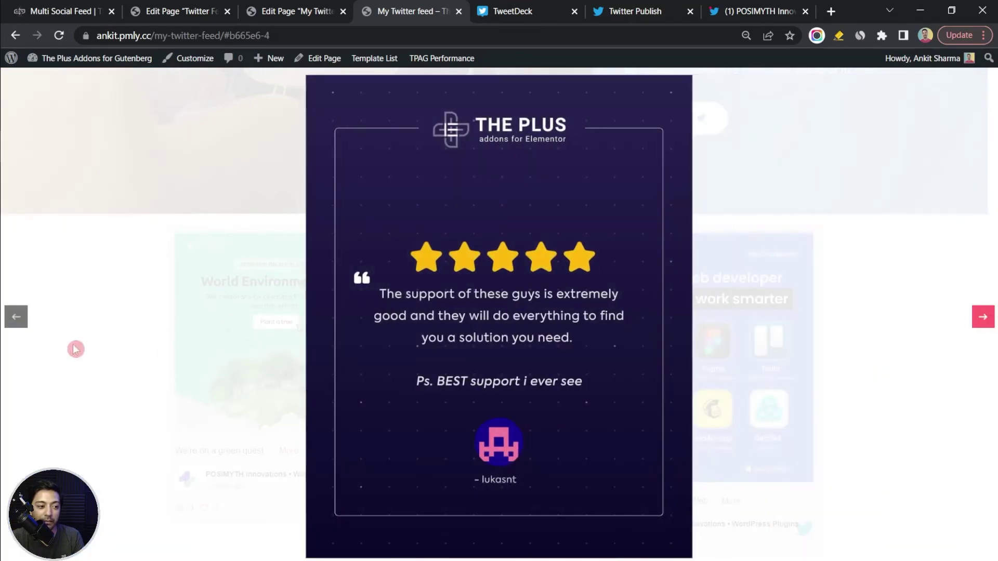
left_click(16, 318)
left_click(184, 222)
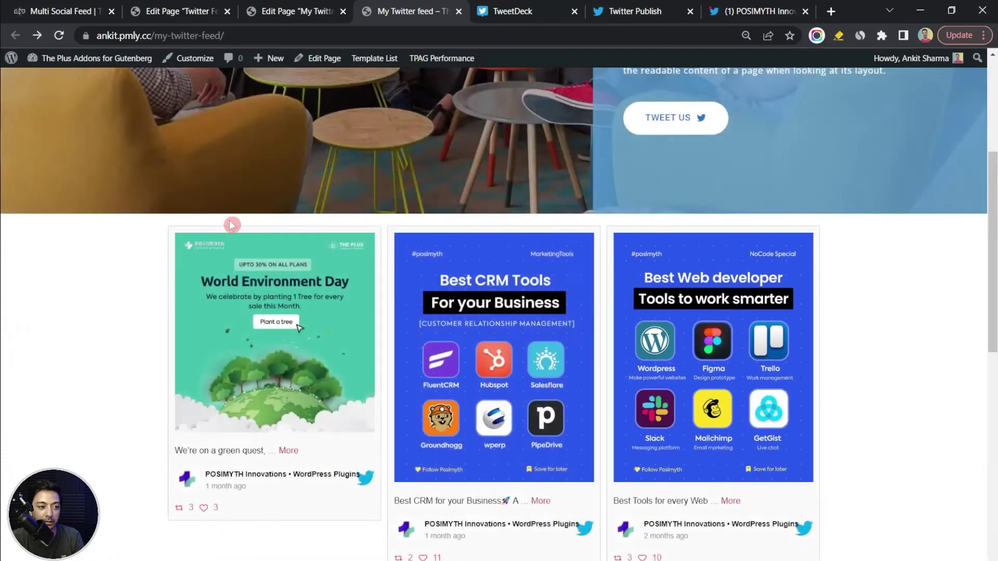
key("ctrl+shift+Tab")
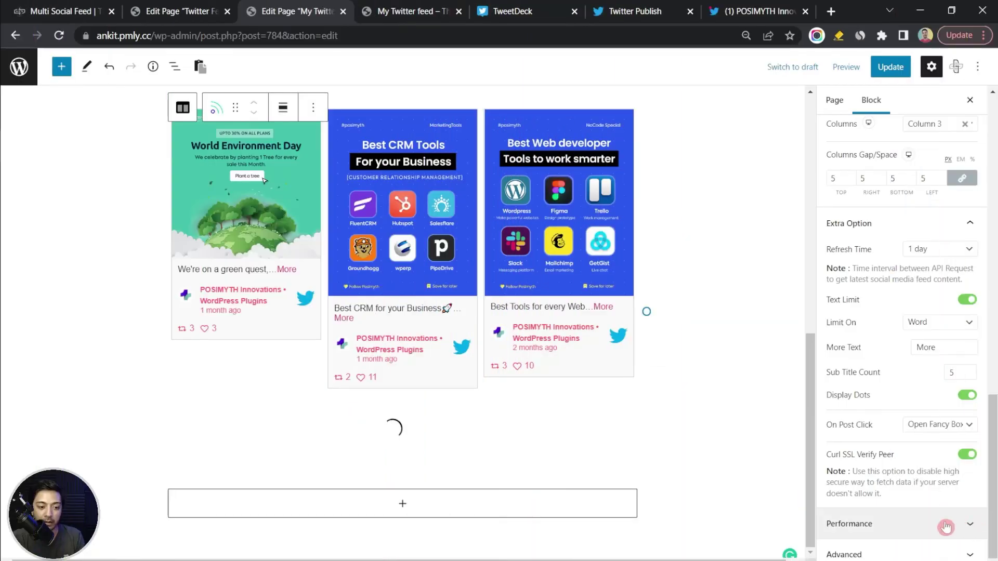
Expand the Performance panel and leave the Performance toggle switched on.
left_click(894, 526)
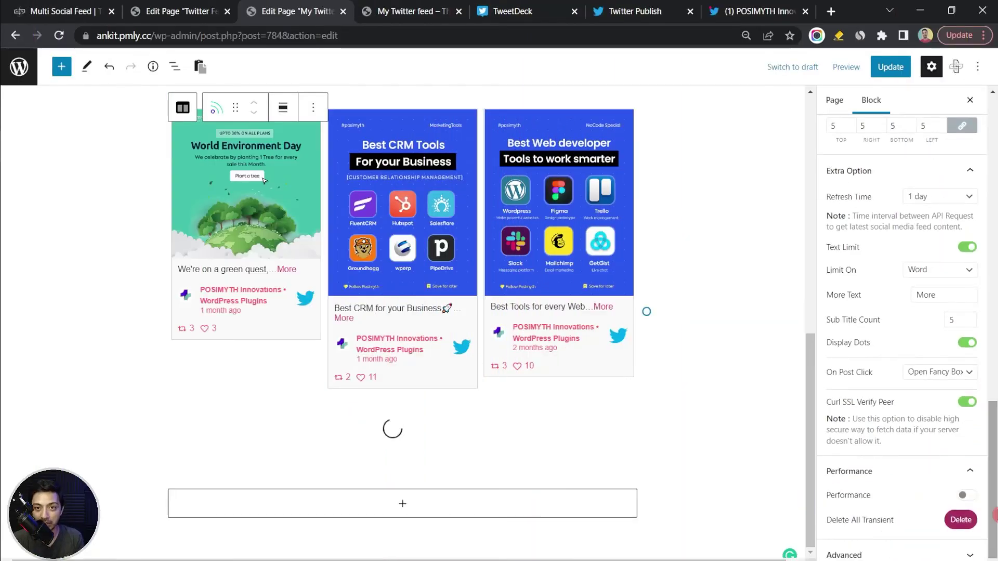
left_click(966, 495)
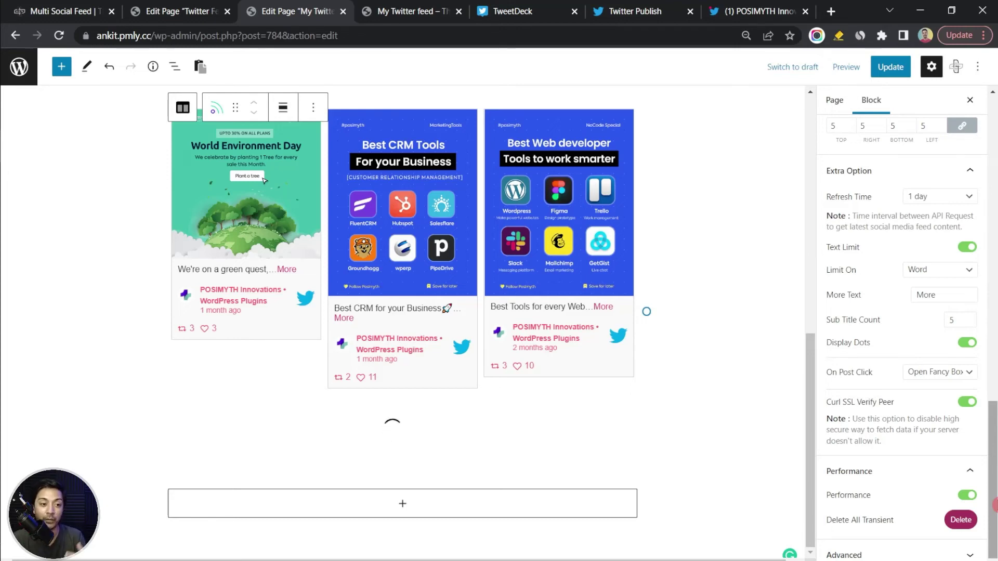
scroll(944, 343, "up", 5)
scroll(947, 333, "down", 5)
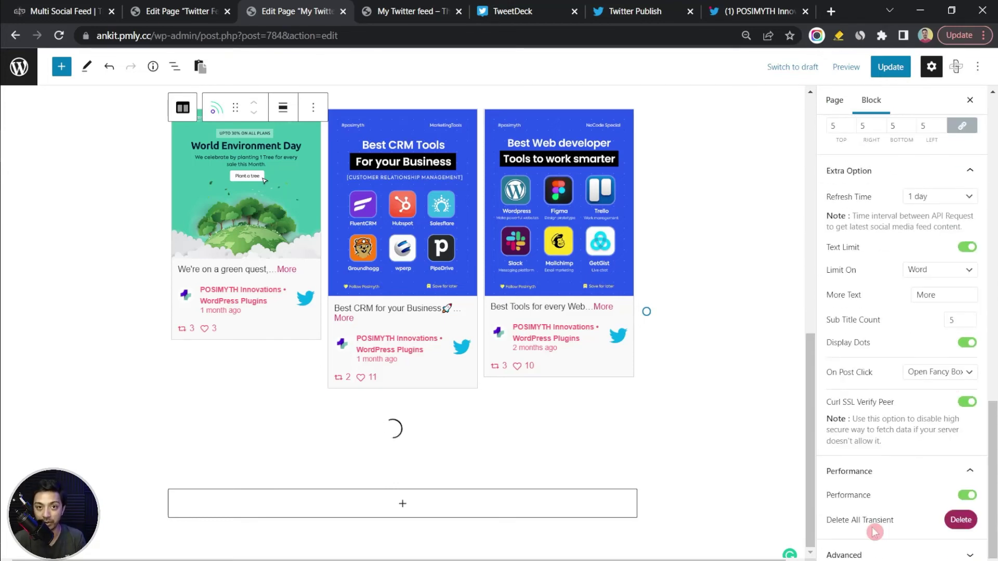
left_click(974, 495)
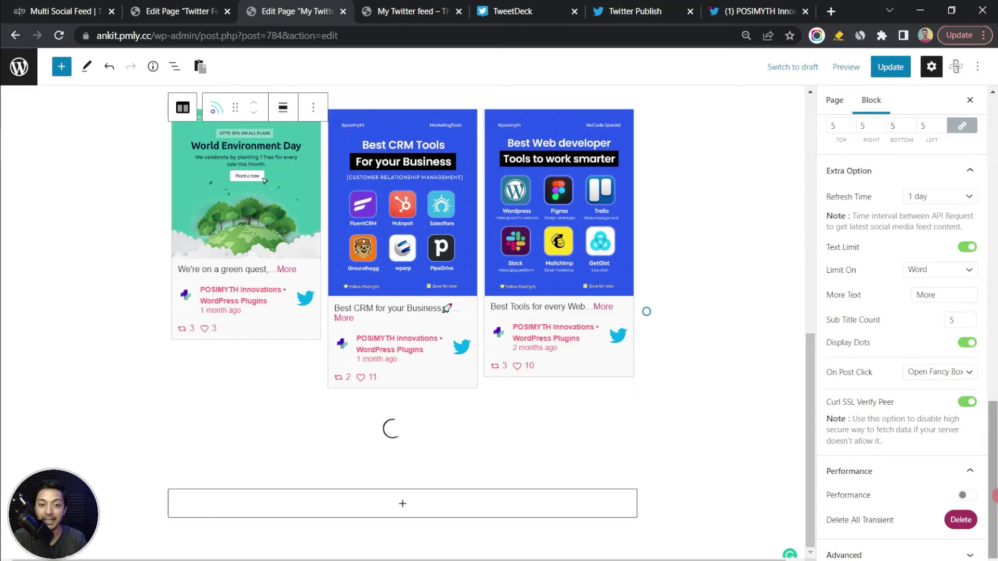
left_click(967, 497)
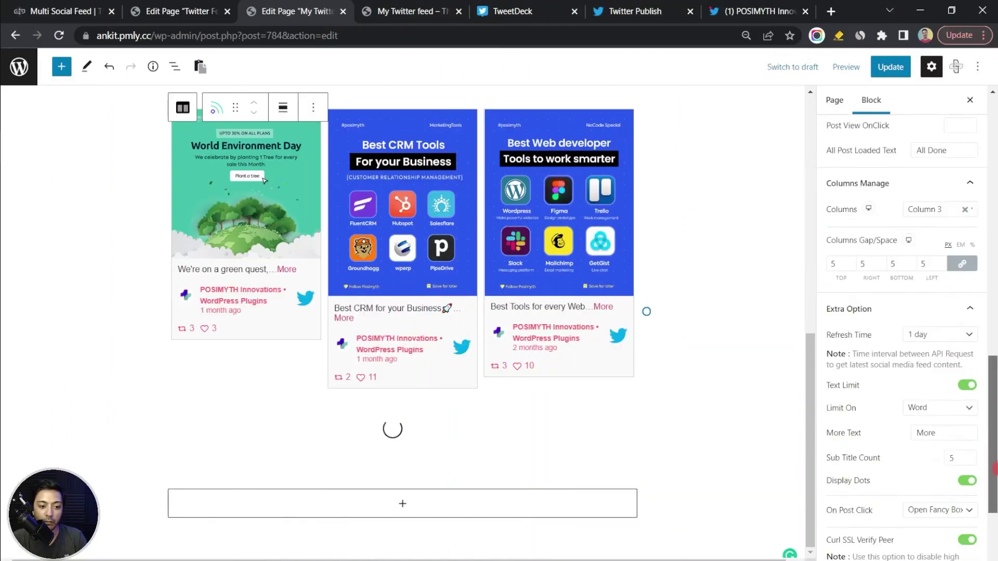
Open the block's Style tab, collapse Universal and expand the Facebook style section.
left_click_drag(994, 375, 994, 224)
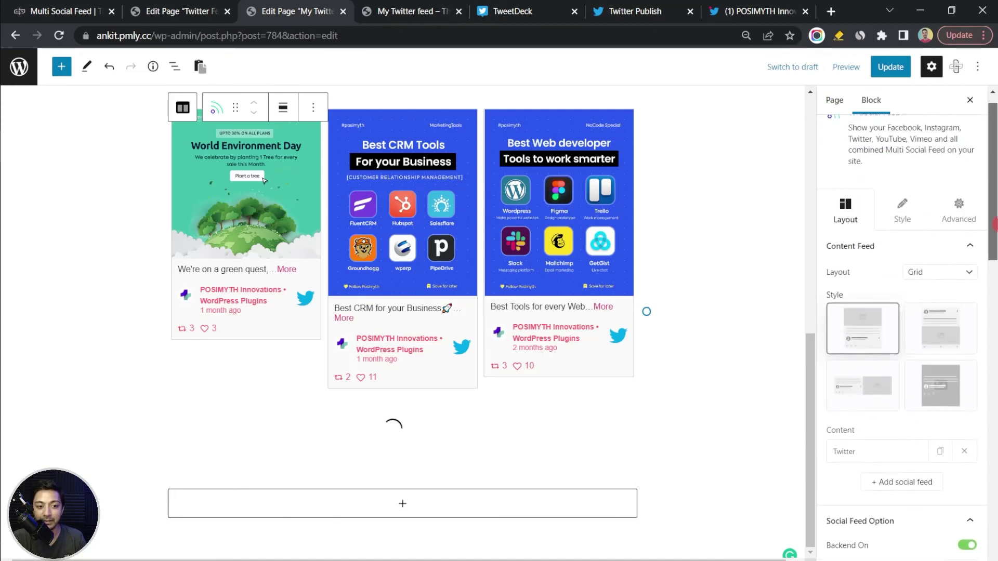
left_click(898, 208)
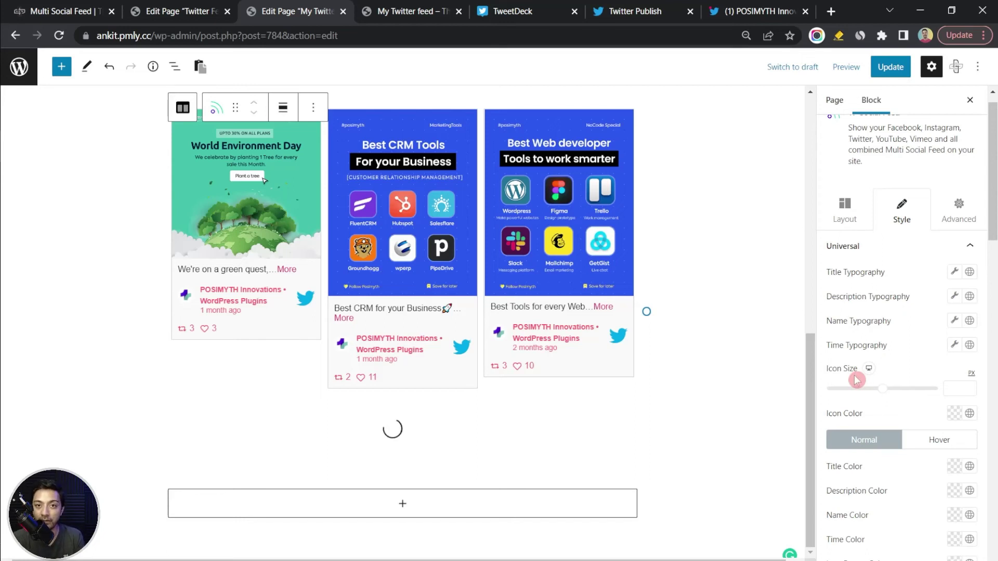
left_click(883, 246)
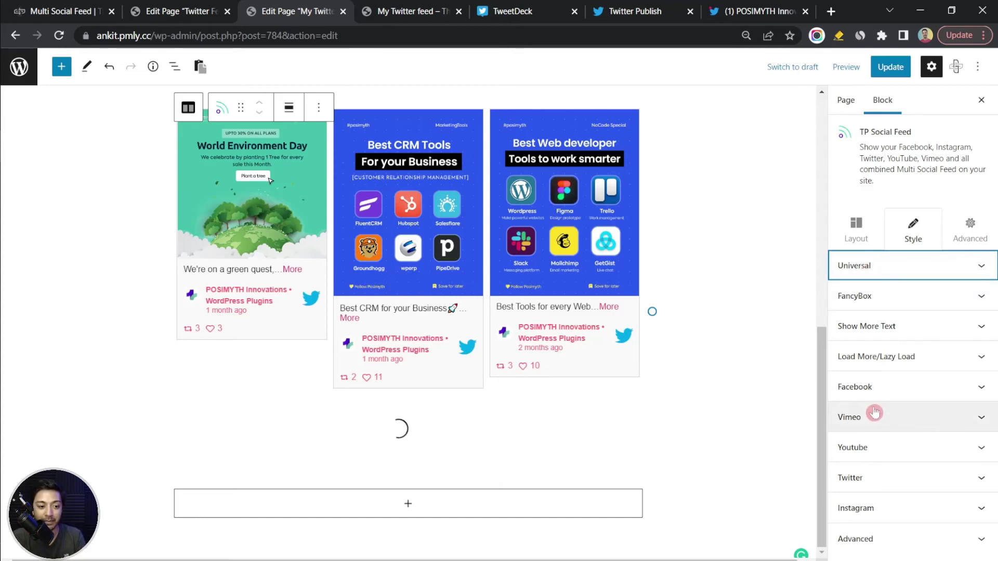
left_click(908, 390)
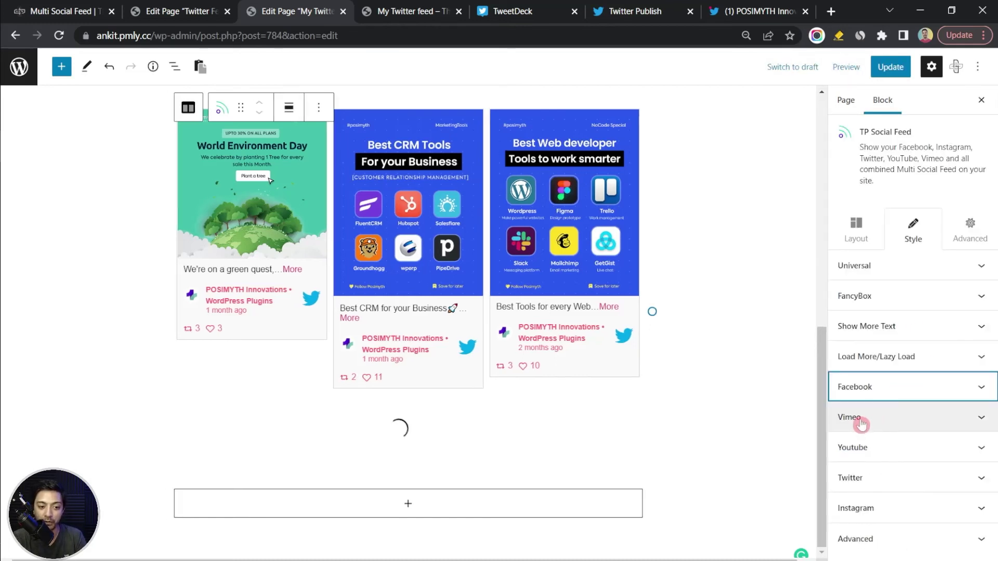
Set the Twitter box background colour to a pale blue (#F1FAFD).
left_click(890, 478)
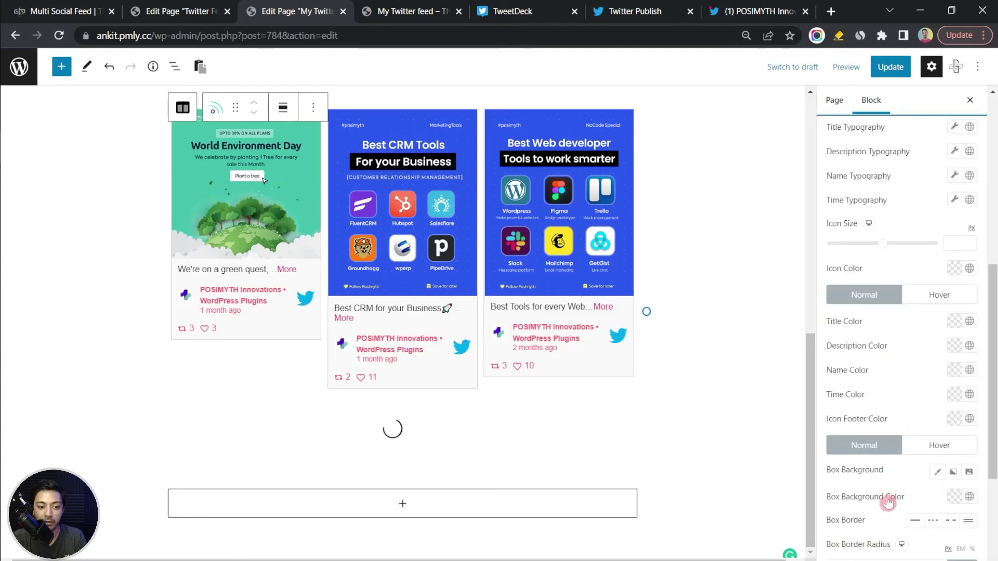
left_click(954, 496)
left_click(850, 340)
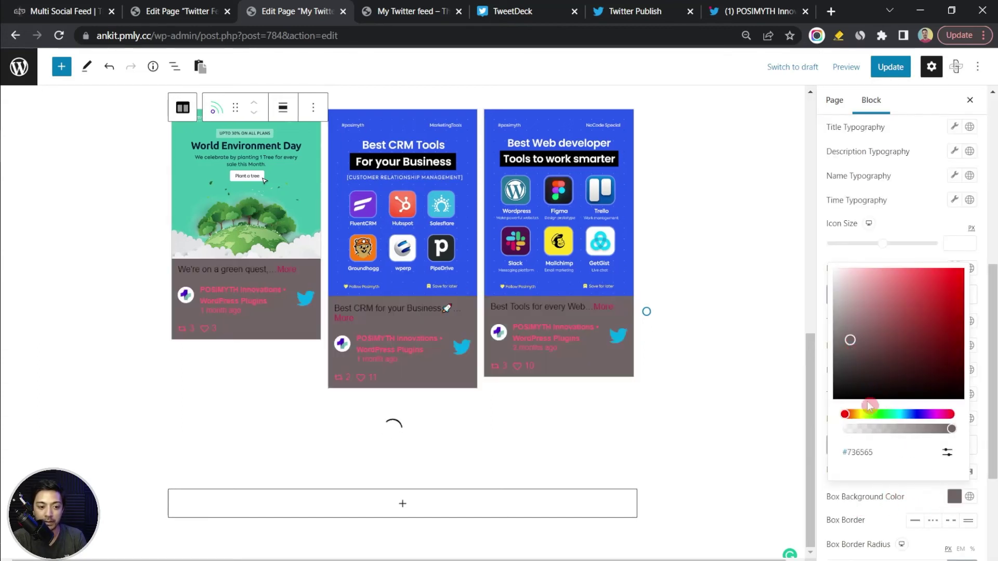
left_click(871, 414)
left_click_drag(871, 418, 907, 420)
left_click_drag(855, 281, 842, 271)
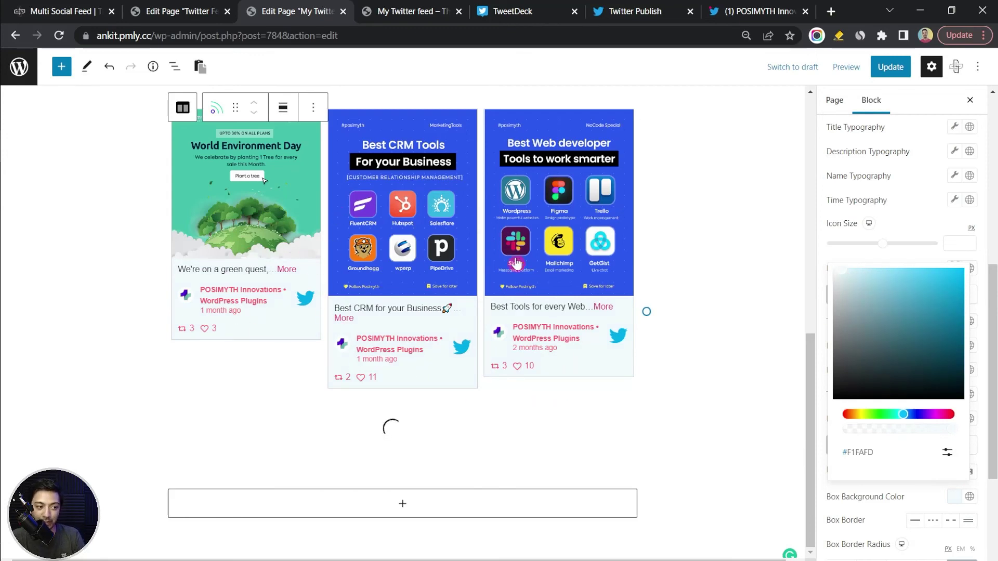
left_click(832, 485)
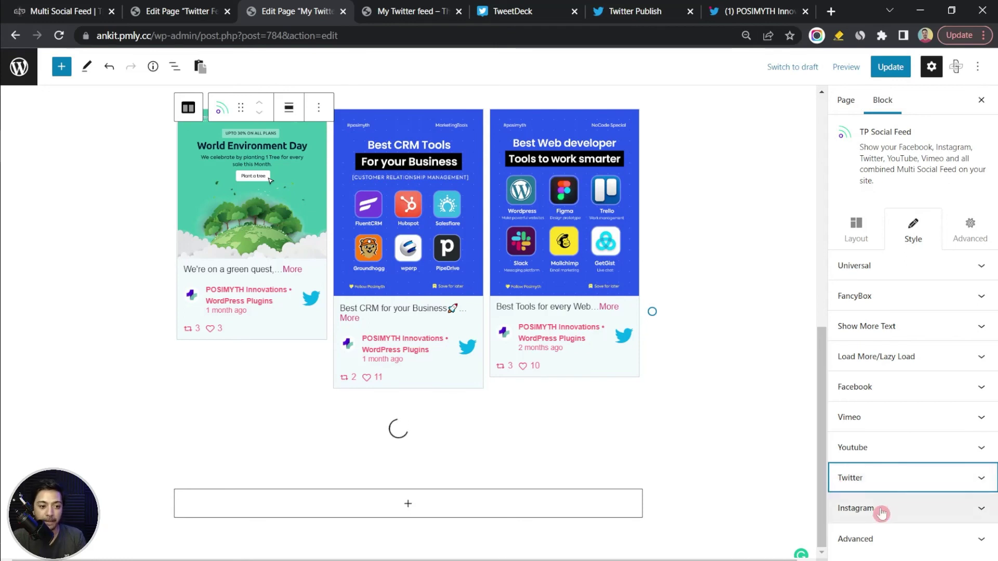
Set the Load More/Lazy Load spinner size to 39 and its border size to 10.
left_click(898, 305)
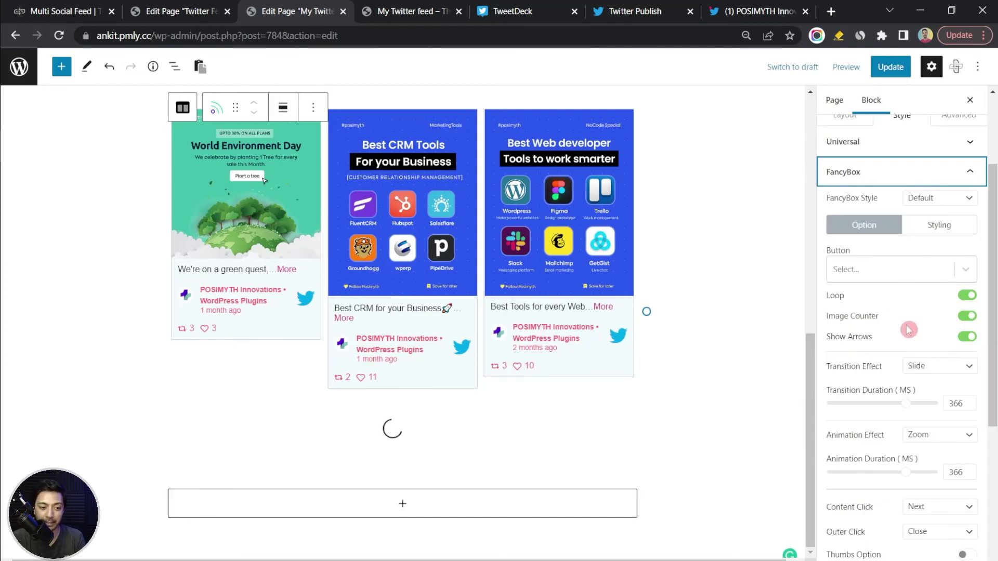
scroll(894, 328, "down", 5)
left_click(862, 371)
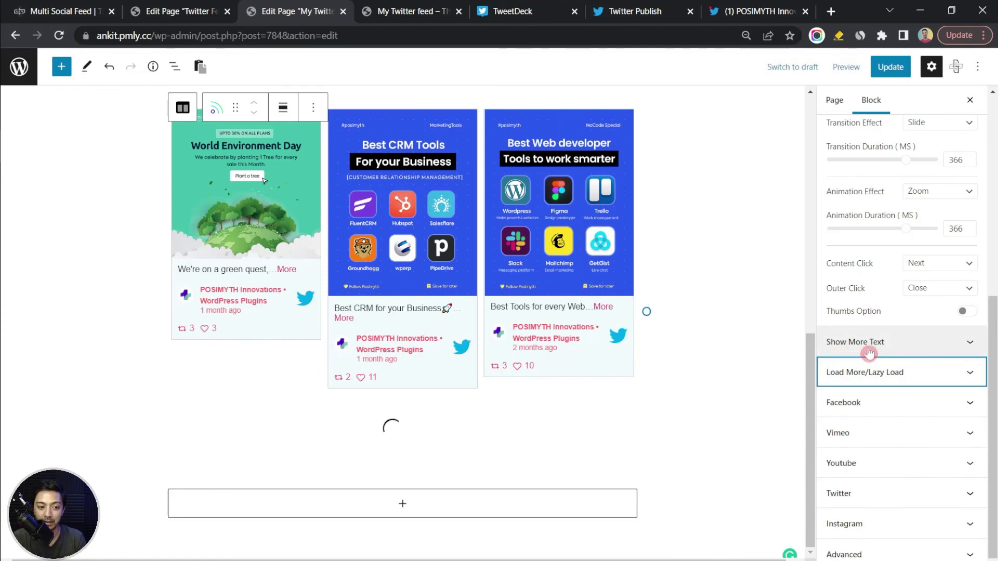
left_click(847, 384)
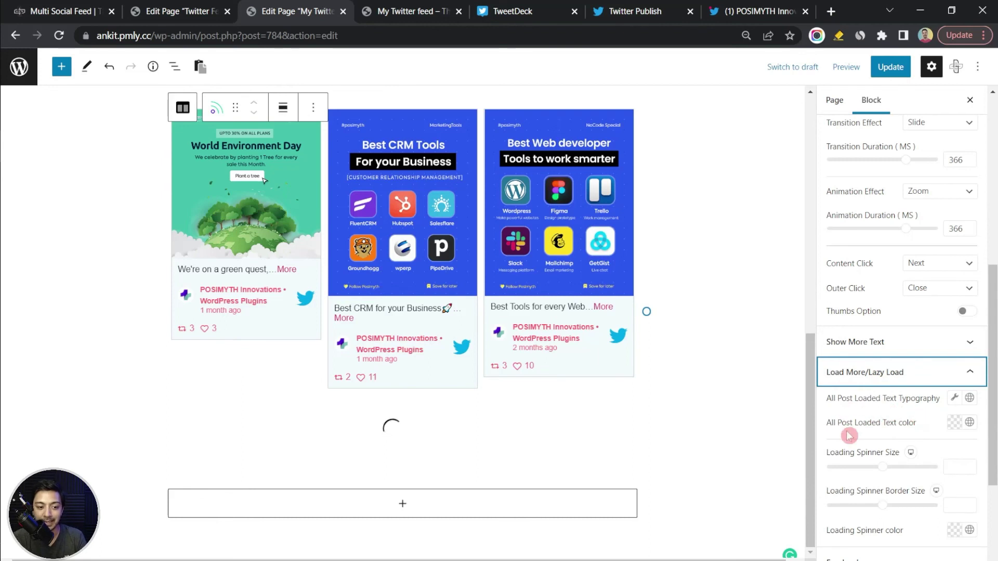
left_click_drag(876, 464, 851, 468)
left_click_drag(884, 509, 838, 515)
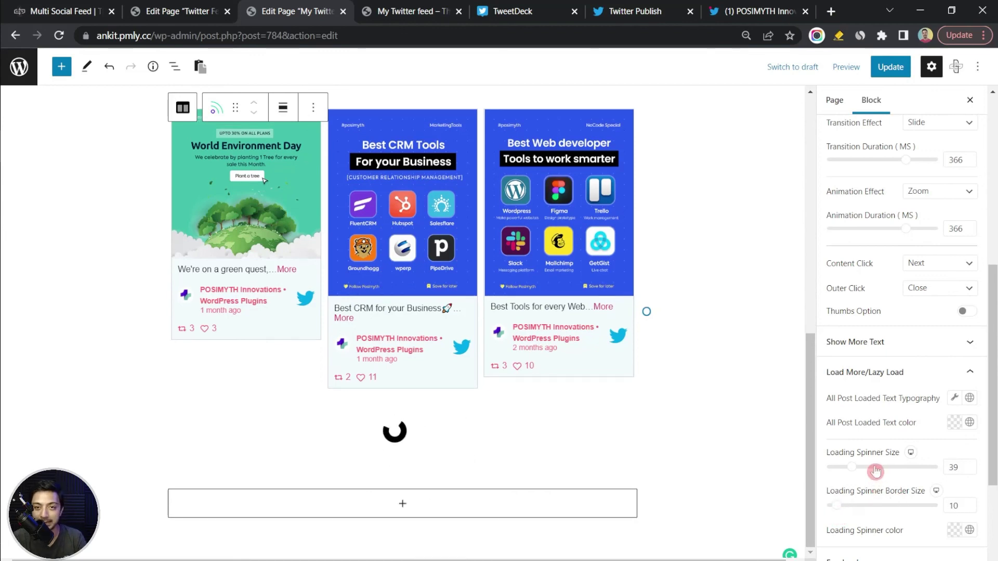
Update the page, then reload the live My Twitter feed to check the pale blue cards.
left_click(891, 68)
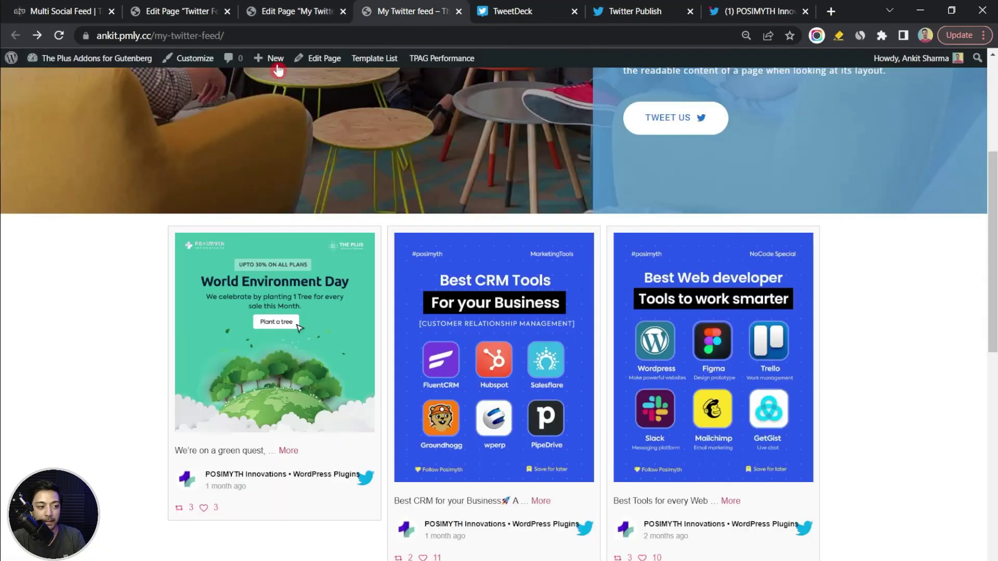
left_click(405, 11)
left_click(59, 36)
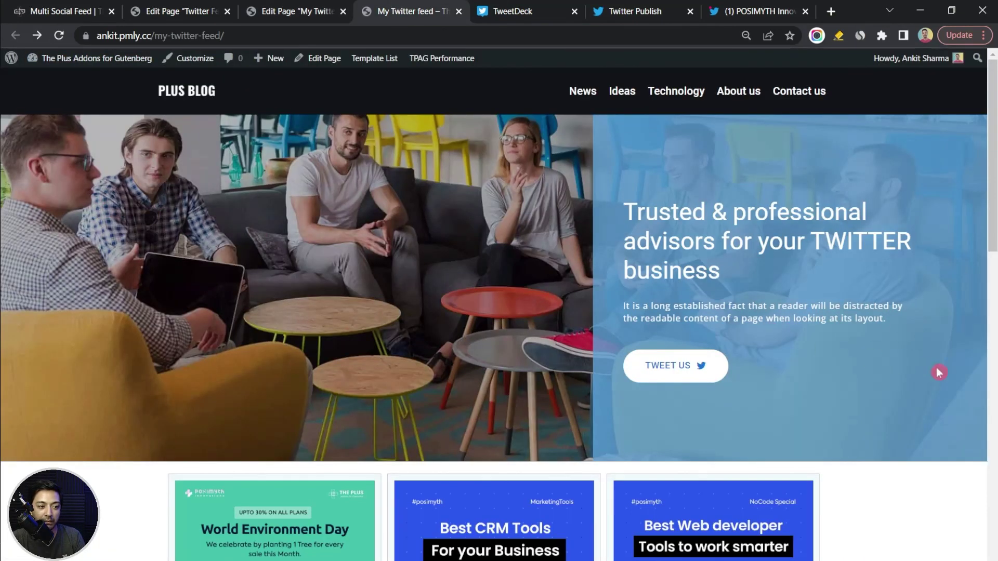
scroll(938, 372, "down", 8)
scroll(940, 374, "down", 5)
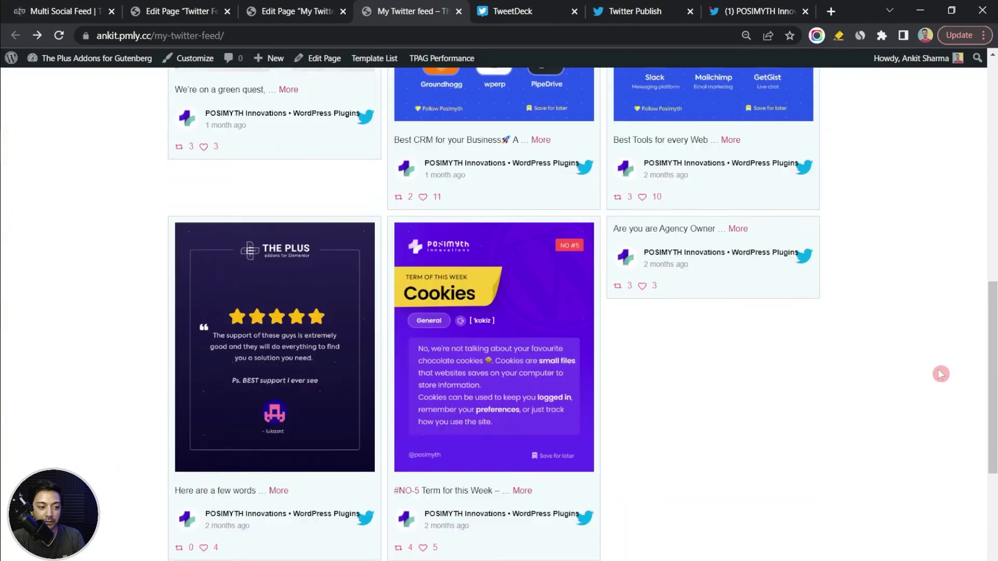
scroll(941, 374, "up", 10)
scroll(941, 375, "down", 4)
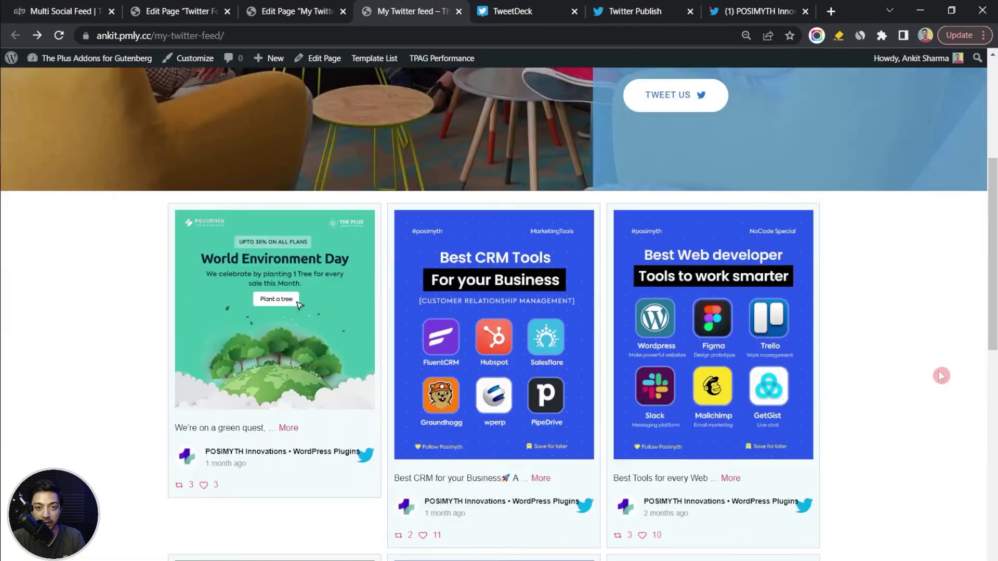